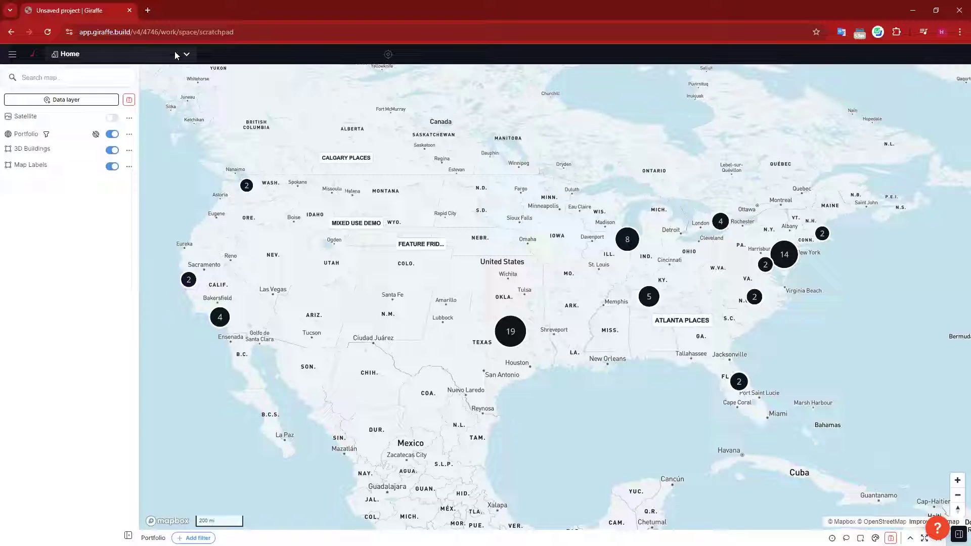
Step: Nudge the continental US map and show the Home spaces and projects list
{"action": "left_click", "coordinate": [33, 57]}
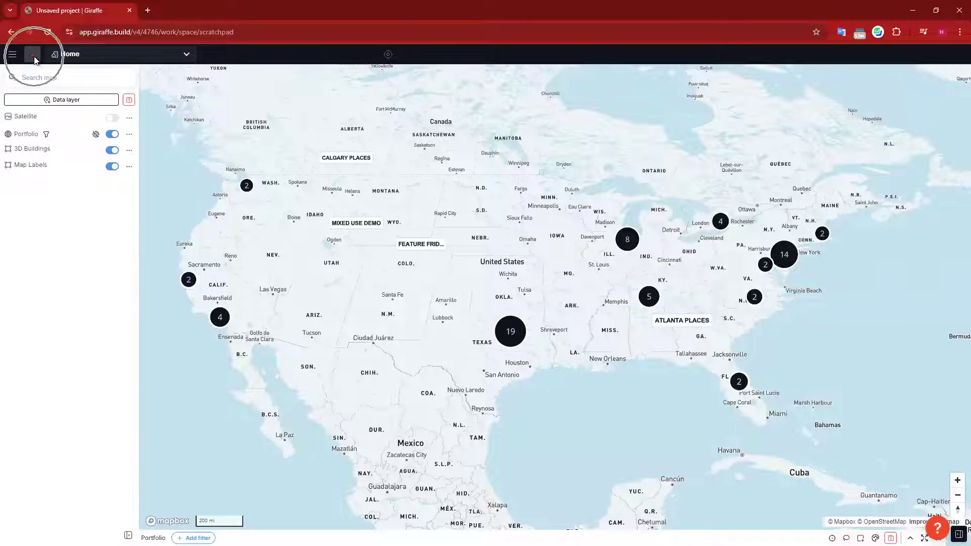
{"action": "left_click_drag", "start_coordinate": [525, 188], "coordinate": [530, 192]}
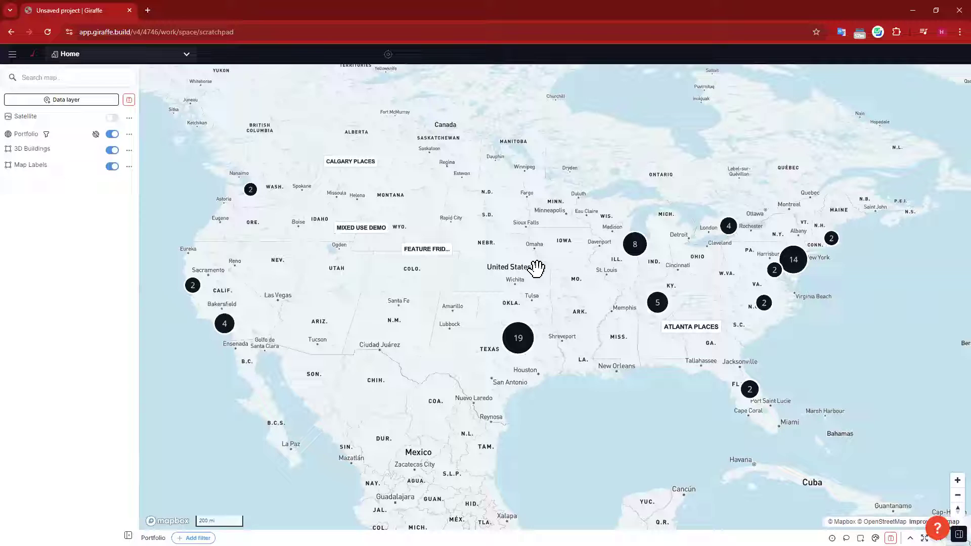
{"action": "left_click", "coordinate": [152, 57]}
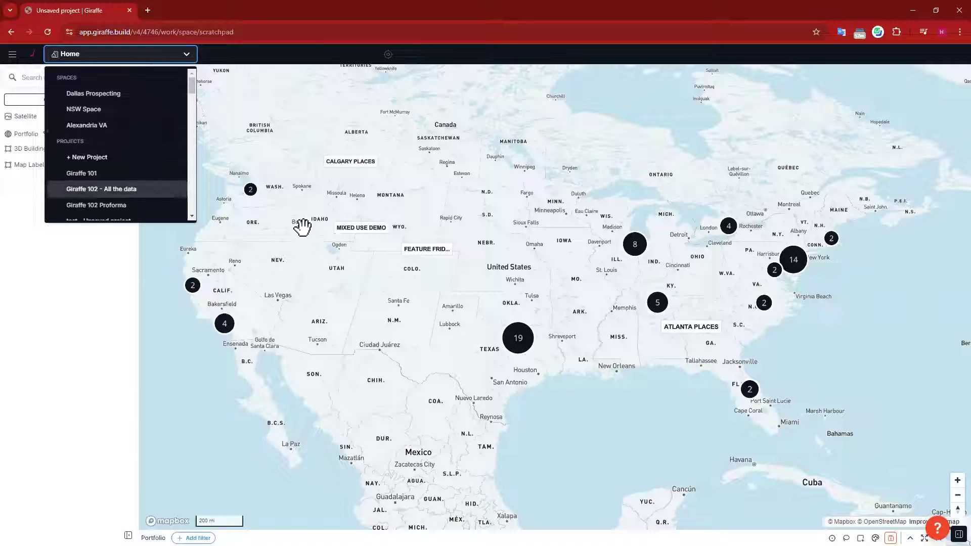
Step: Dismiss the Home dropdown and pan the US map slightly to reveal project labels
{"action": "left_click", "coordinate": [319, 211]}
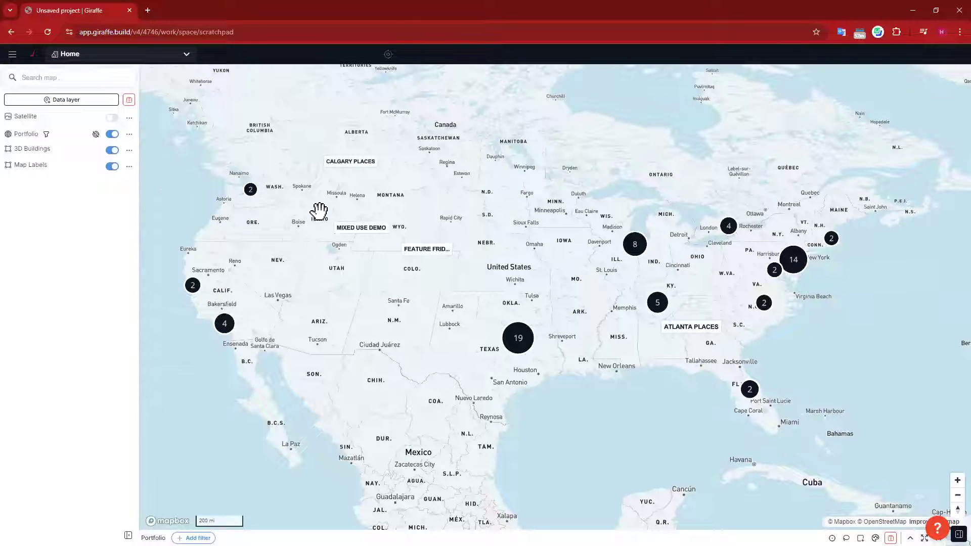
{"action": "left_click_drag", "start_coordinate": [399, 284], "coordinate": [403, 284]}
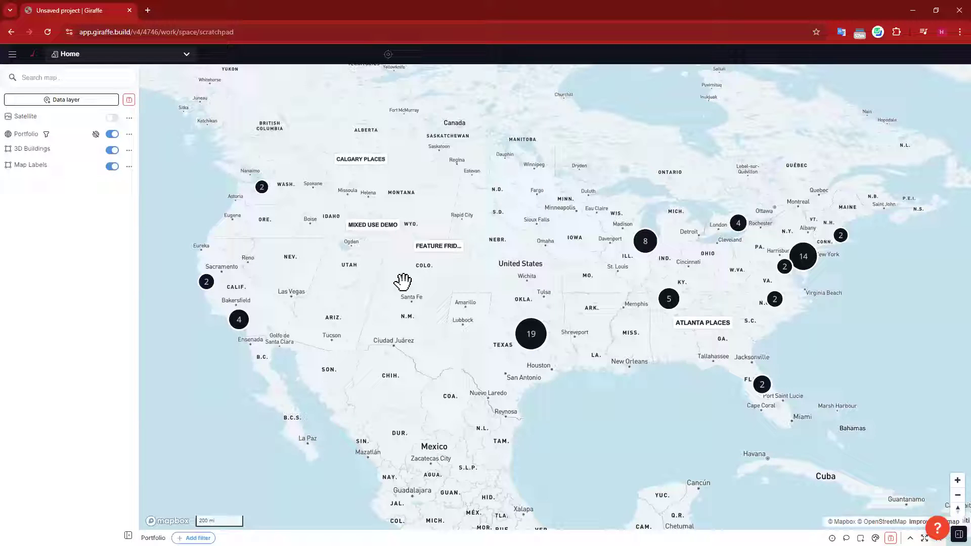
{"action": "left_click_drag", "start_coordinate": [392, 279], "coordinate": [394, 265]}
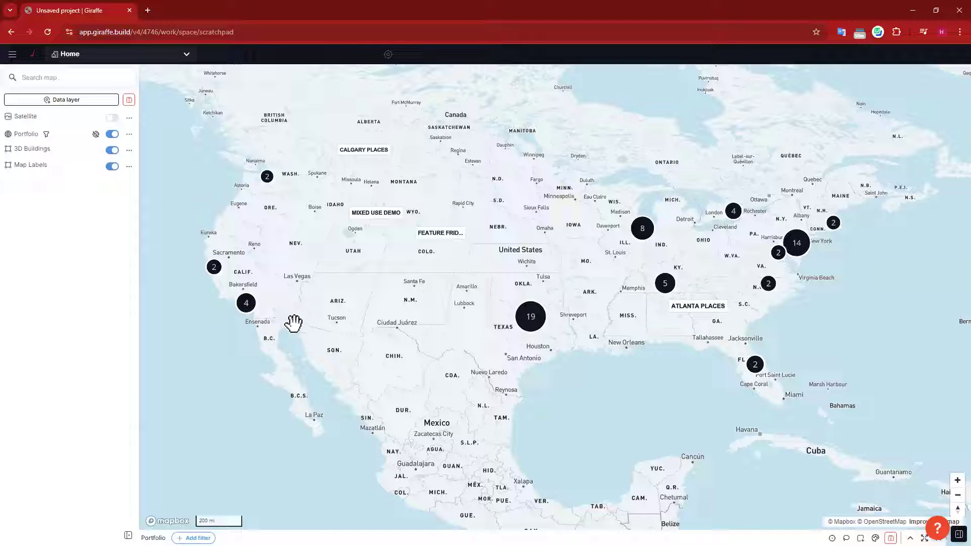
{"action": "left_click_drag", "start_coordinate": [377, 277], "coordinate": [384, 275]}
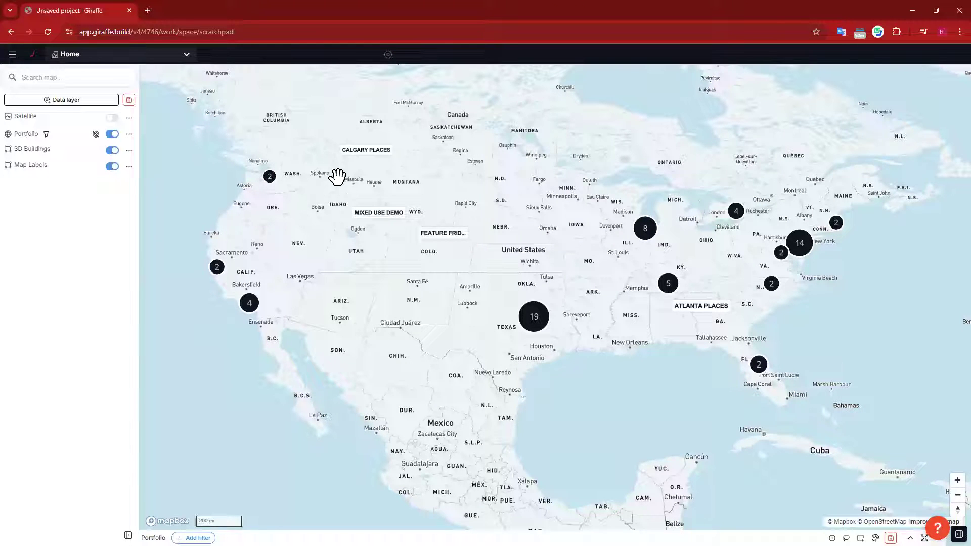
Step: Search 'phoenix', jump to Phoenix, AZ, USA, and zoom out to frame Peoria through Chandler
{"action": "left_click", "coordinate": [50, 77]}
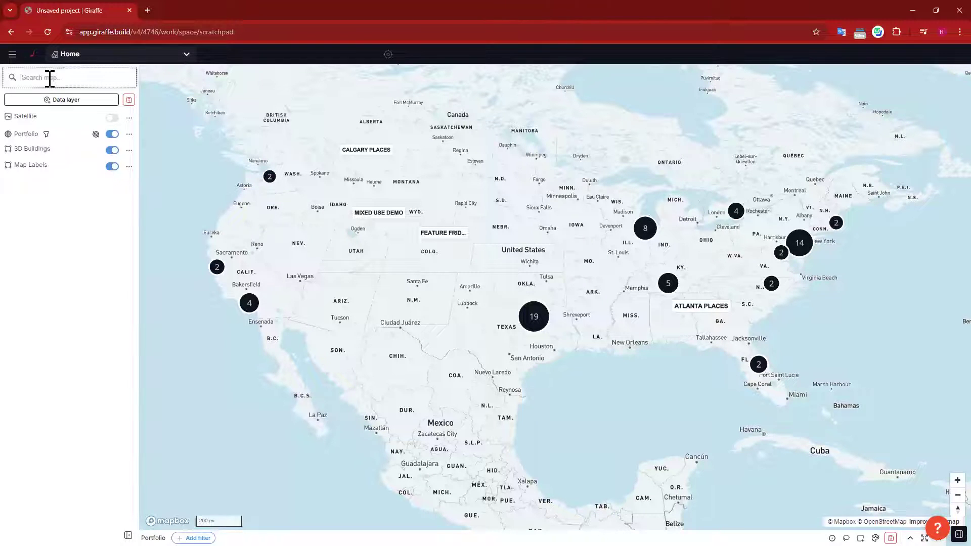
{"action": "type", "text": "phoenix"}
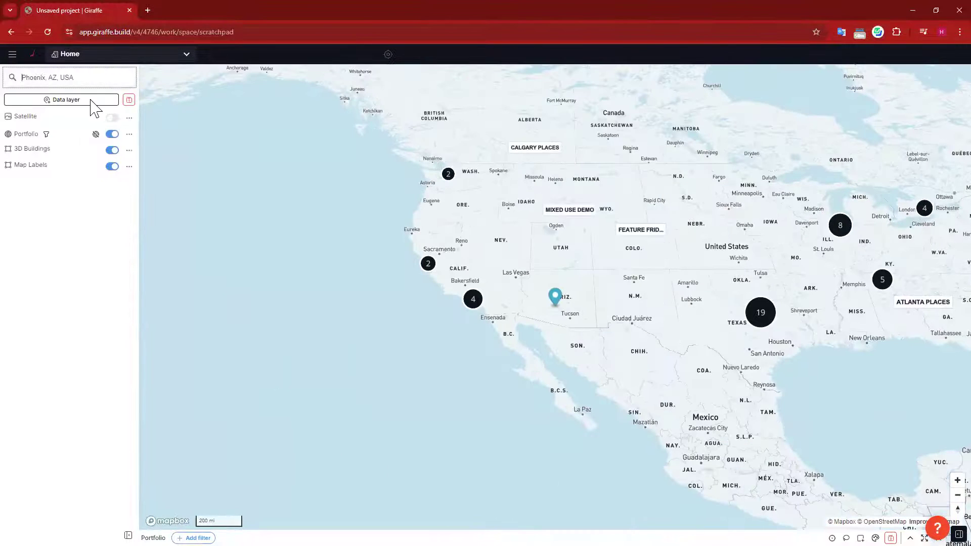
{"action": "left_click", "coordinate": [556, 302]}
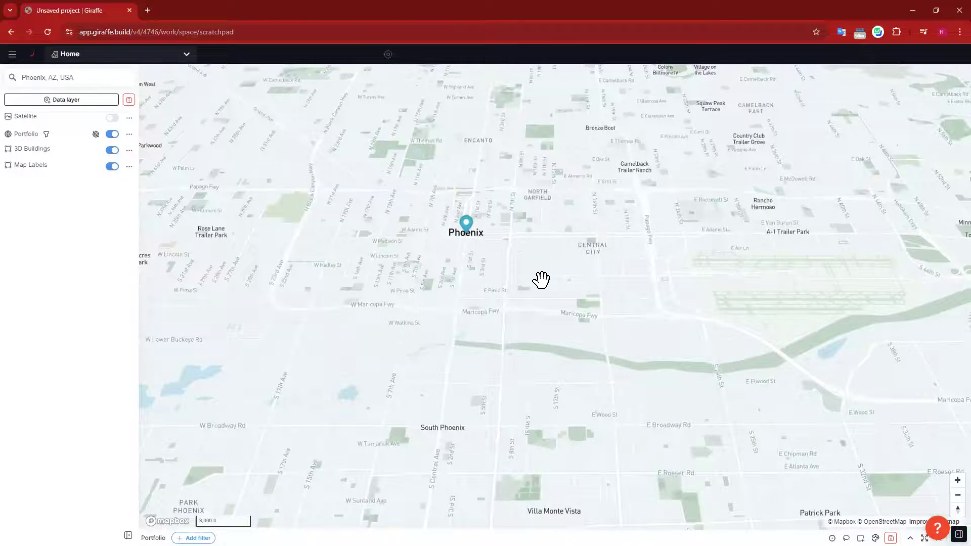
{"action": "scroll", "coordinate": [624, 227], "scroll_direction": "down", "scroll_amount": 2}
{"action": "left_click_drag", "start_coordinate": [526, 371], "coordinate": [522, 386]}
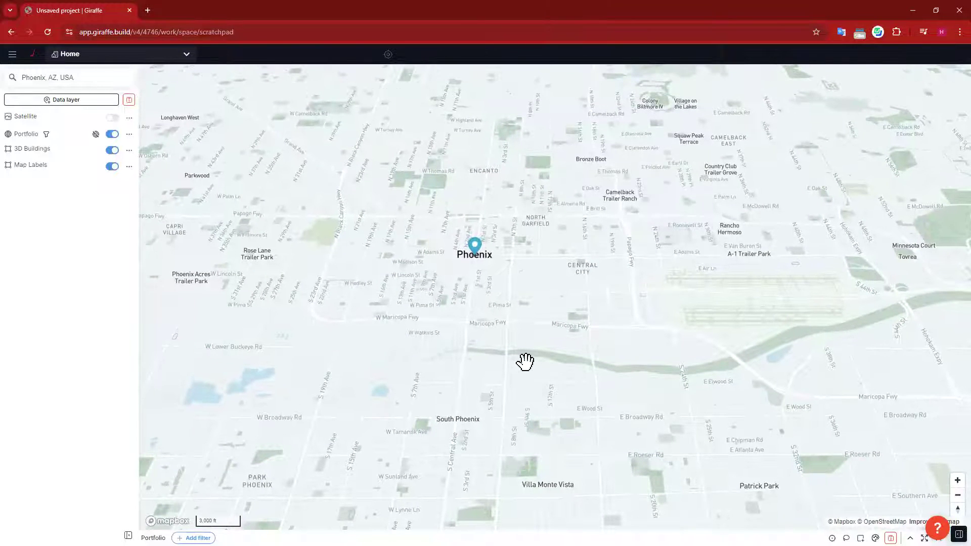
{"action": "scroll", "coordinate": [525, 361], "scroll_direction": "down", "scroll_amount": 5}
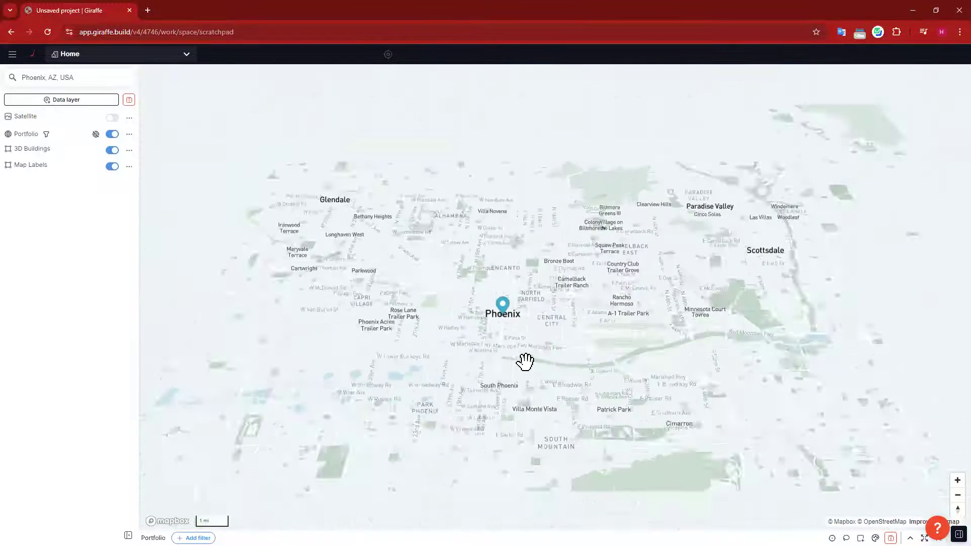
{"action": "left_click_drag", "start_coordinate": [633, 300], "coordinate": [563, 235]}
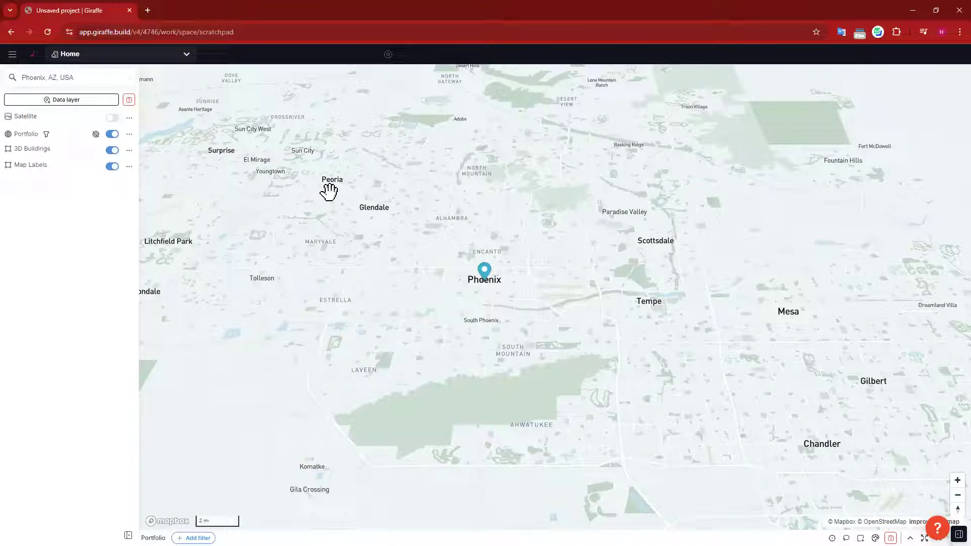
Step: Outline the space location with corners near Fort McDowell, Sun City West, Gila Crossing and Chandler
{"action": "left_click", "coordinate": [12, 54]}
{"action": "mouse_move", "coordinate": [53, 75]}
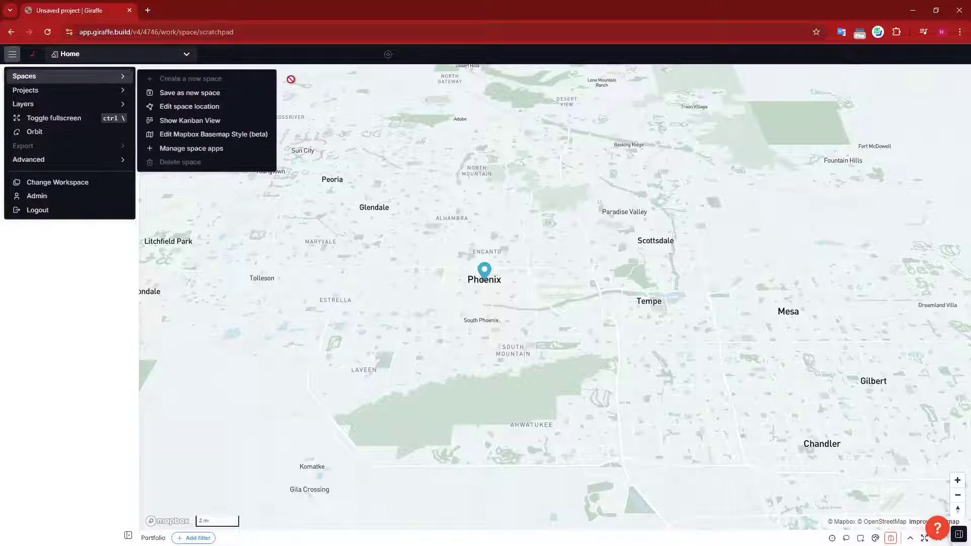
{"action": "left_click", "coordinate": [195, 106]}
{"action": "left_click", "coordinate": [777, 140]}
{"action": "left_click", "coordinate": [264, 117]}
{"action": "left_click", "coordinate": [279, 511]}
{"action": "left_click", "coordinate": [877, 490]}
{"action": "left_click", "coordinate": [777, 139]}
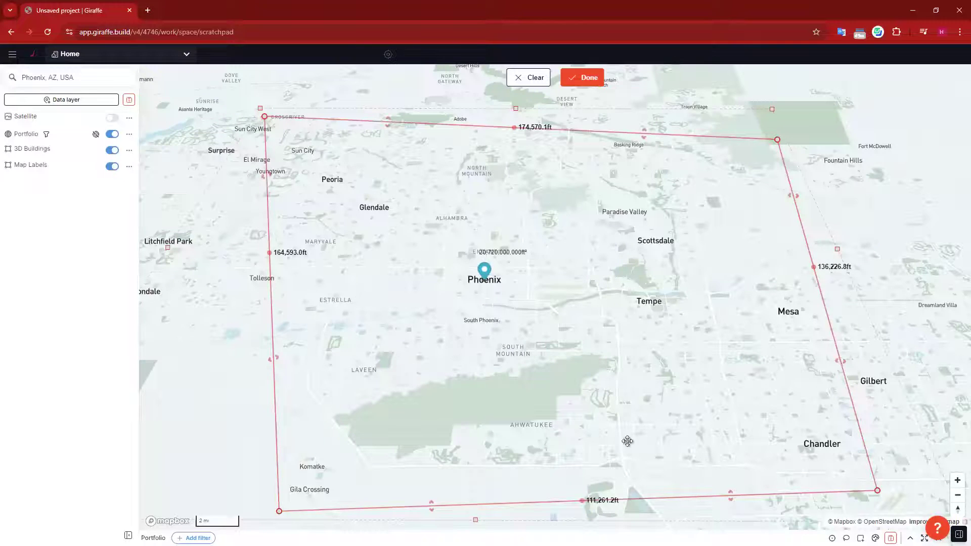
{"action": "left_click", "coordinate": [586, 82]}
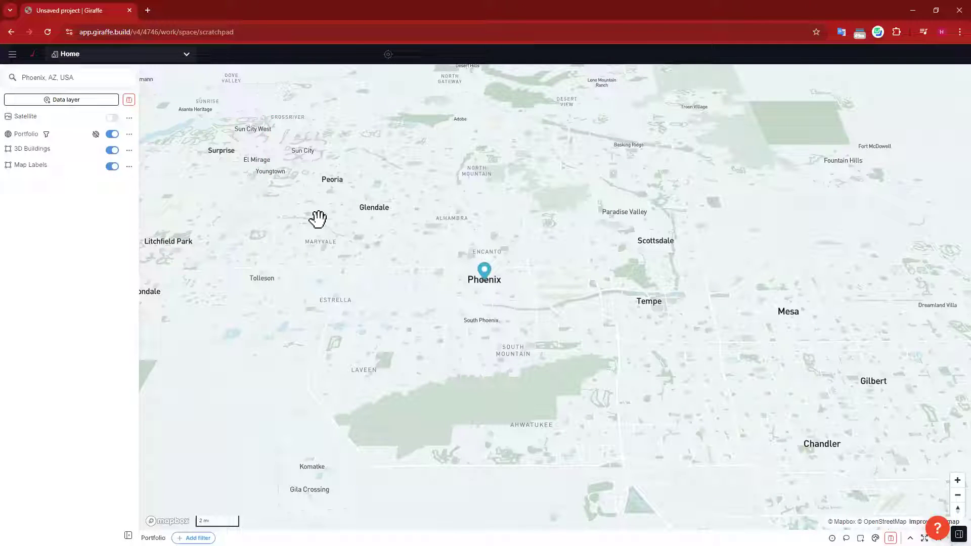
Step: Save as new space 'Phoenix Prospecting' with description 'Data center interest sites'
{"action": "left_click", "coordinate": [12, 54]}
{"action": "mouse_move", "coordinate": [58, 76]}
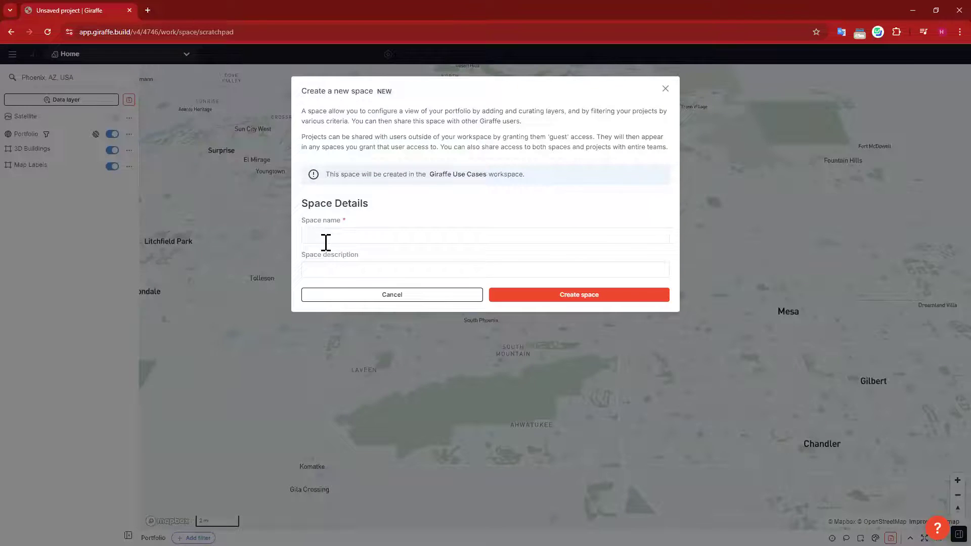
{"action": "left_click", "coordinate": [326, 242]}
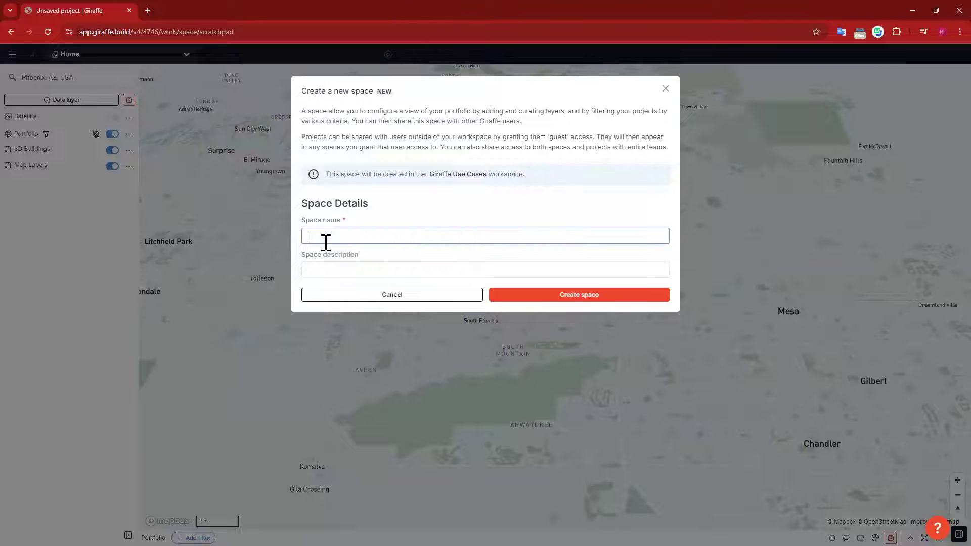
{"action": "type", "text": "Phoenix Prospecting"}
{"action": "left_click", "coordinate": [413, 268]}
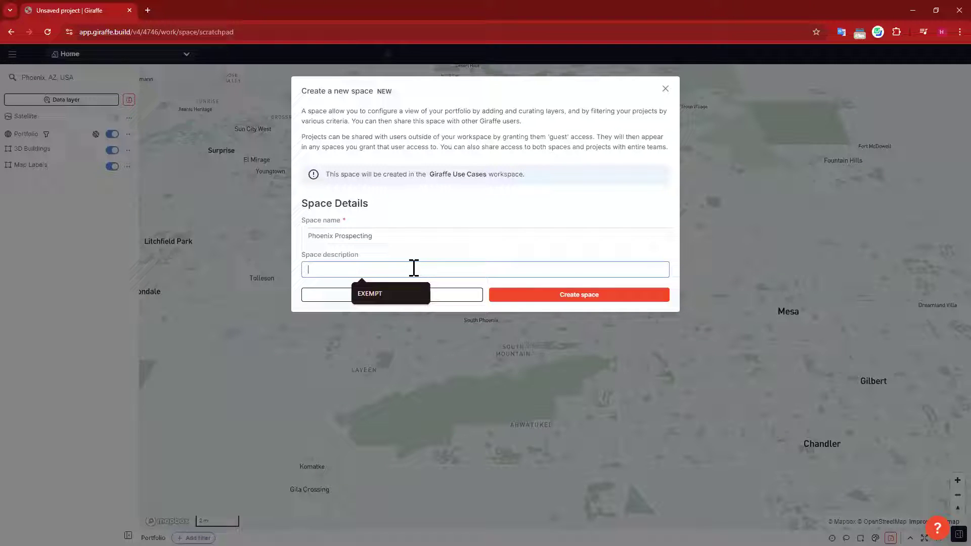
{"action": "type", "text": "Data ce"}
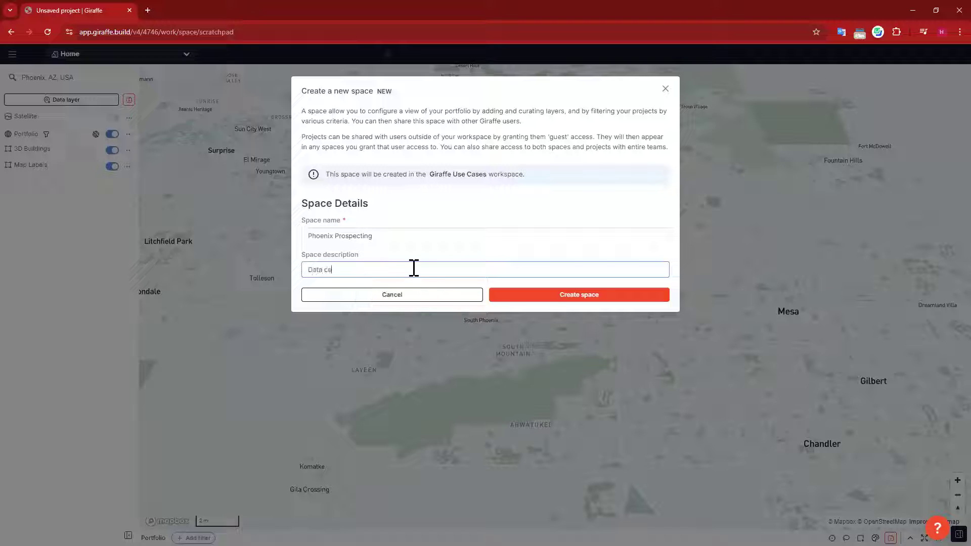
{"action": "type", "text": "nter interest sites"}
{"action": "left_click", "coordinate": [580, 299]}
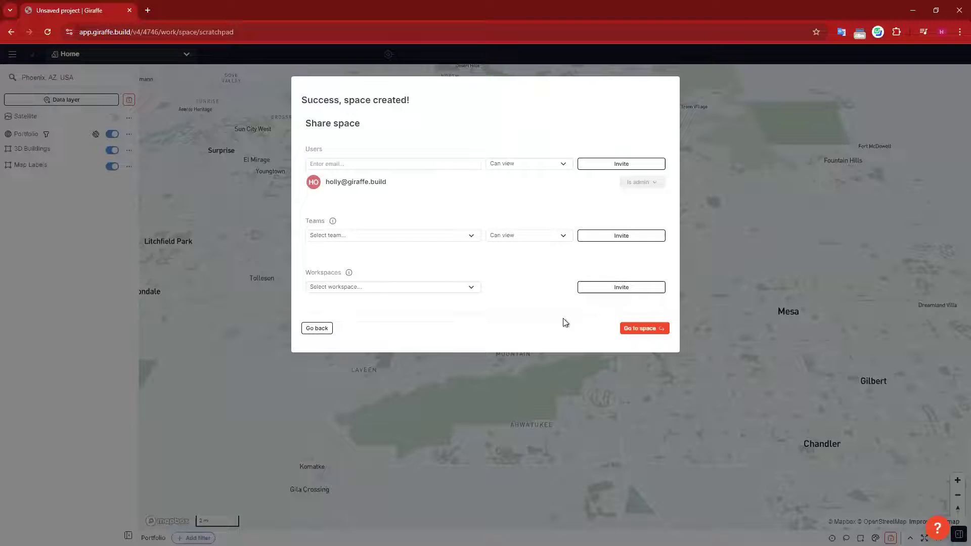
Step: Go to the Phoenix Prospecting space, collapse the Projects panel and nudge the map
{"action": "left_click", "coordinate": [652, 330]}
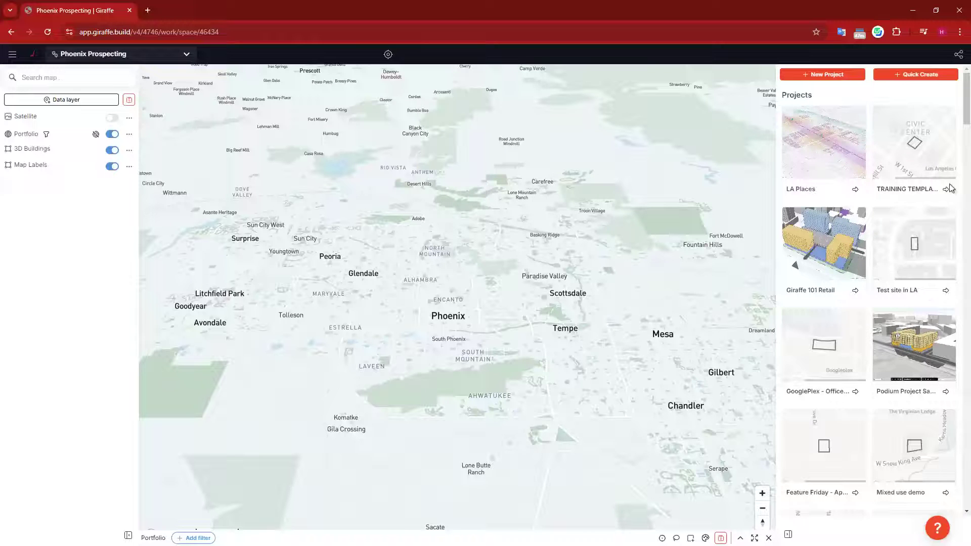
{"action": "left_click", "coordinate": [788, 534]}
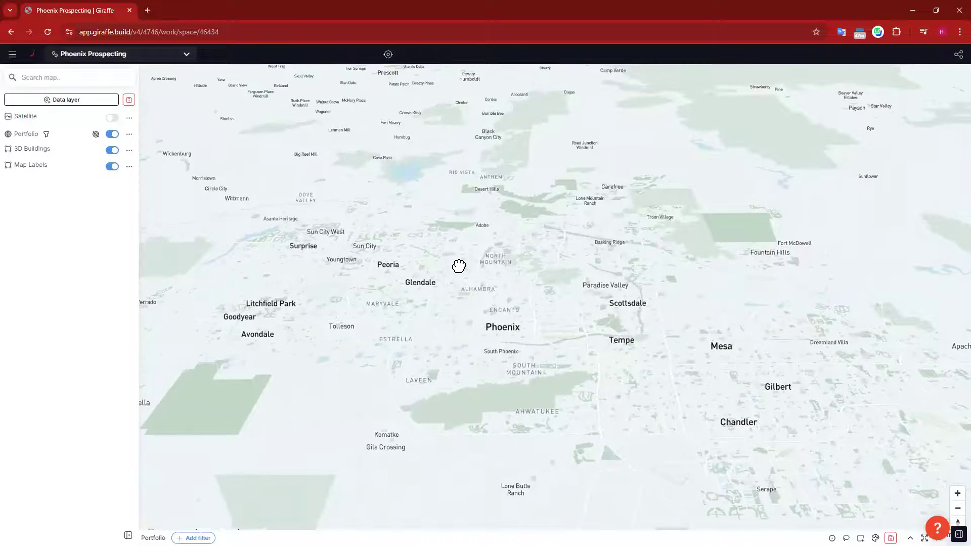
{"action": "left_click_drag", "start_coordinate": [575, 419], "coordinate": [590, 414]}
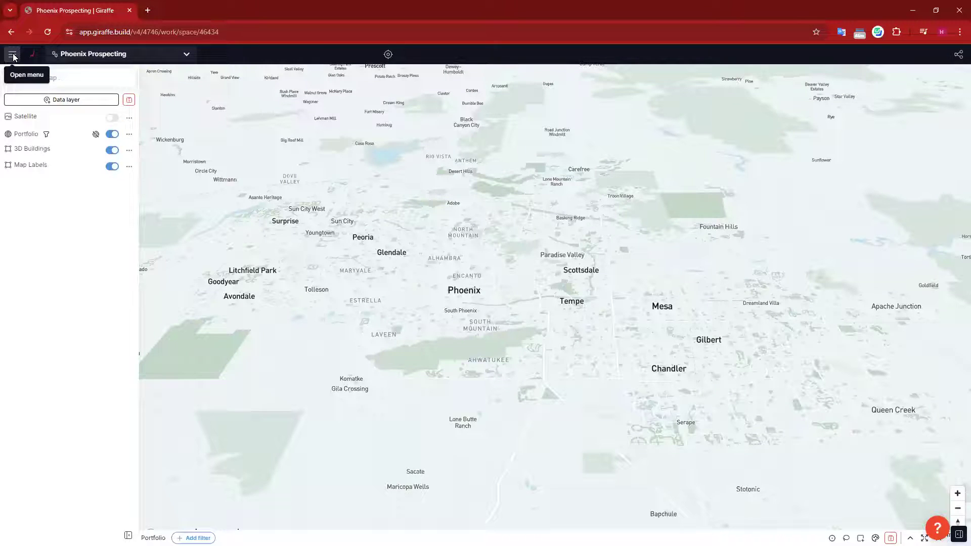
Step: Open the Admin area from the hamburger menu to reach the My profile page
{"action": "left_click", "coordinate": [12, 56]}
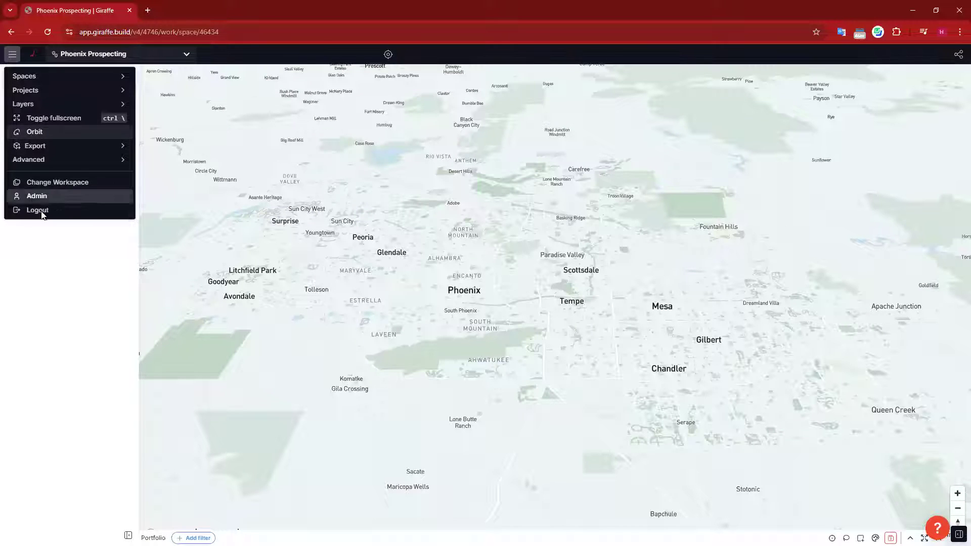
{"action": "left_click", "coordinate": [40, 196]}
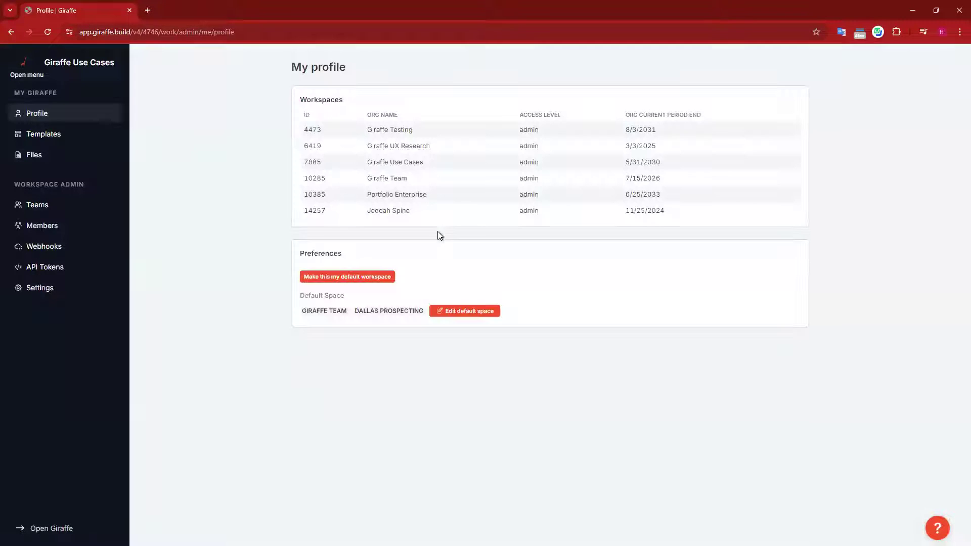
Step: In workspace Settings, move the Proximities group above Environmental and expand it
{"action": "left_click", "coordinate": [45, 290]}
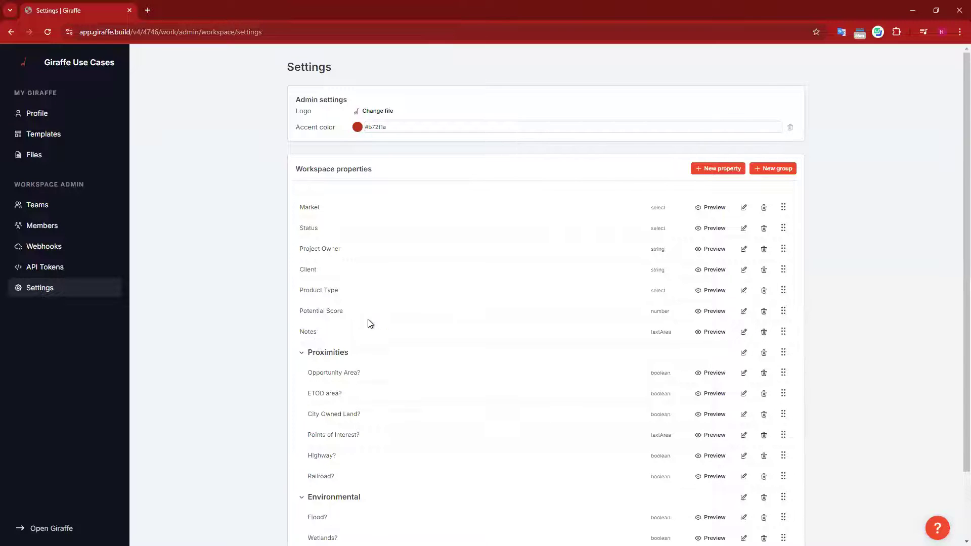
{"action": "scroll", "coordinate": [369, 321], "scroll_direction": "down", "scroll_amount": 2}
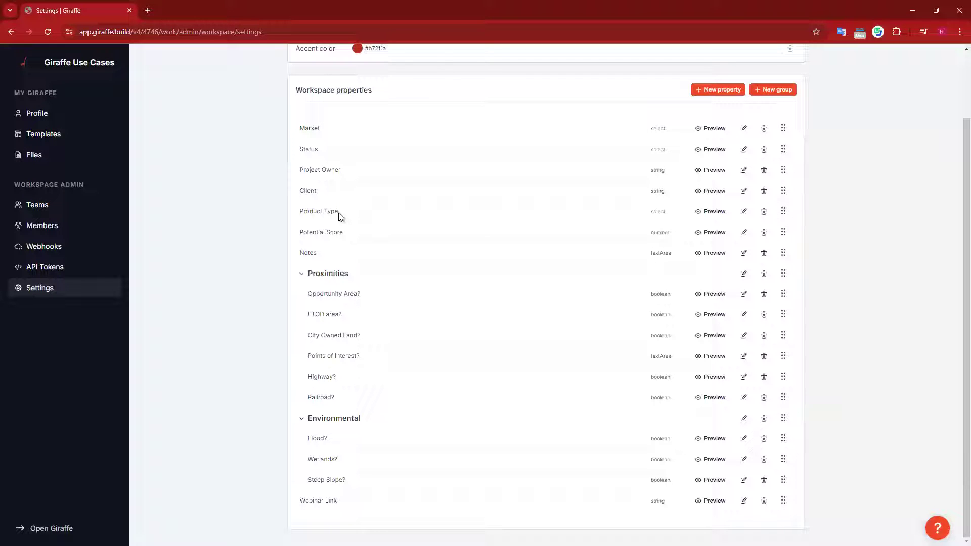
{"action": "left_click_drag", "start_coordinate": [305, 253], "coordinate": [375, 266]}
{"action": "left_click", "coordinate": [395, 269]}
{"action": "left_click_drag", "start_coordinate": [311, 274], "coordinate": [342, 353]}
{"action": "left_click", "coordinate": [302, 354]}
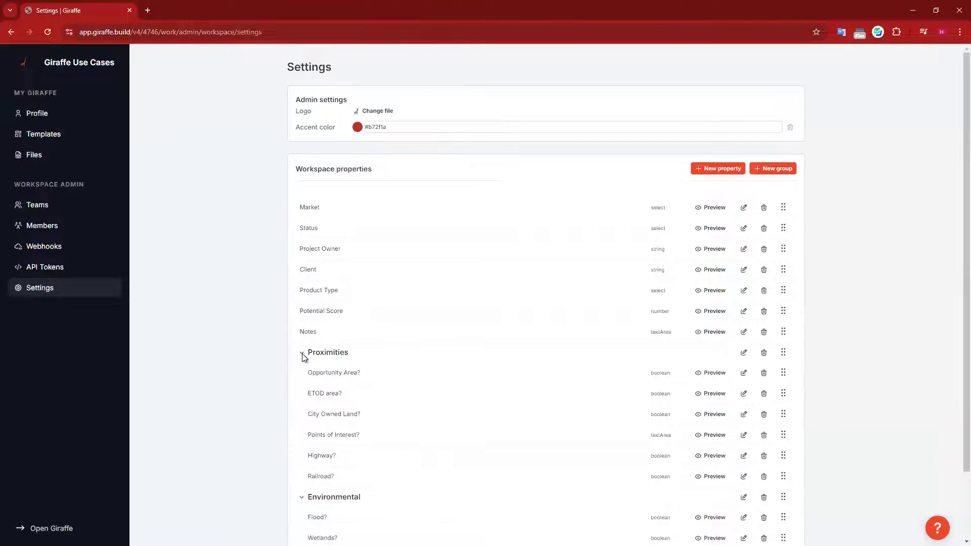
{"action": "scroll", "coordinate": [887, 297], "scroll_direction": "down", "scroll_amount": 2}
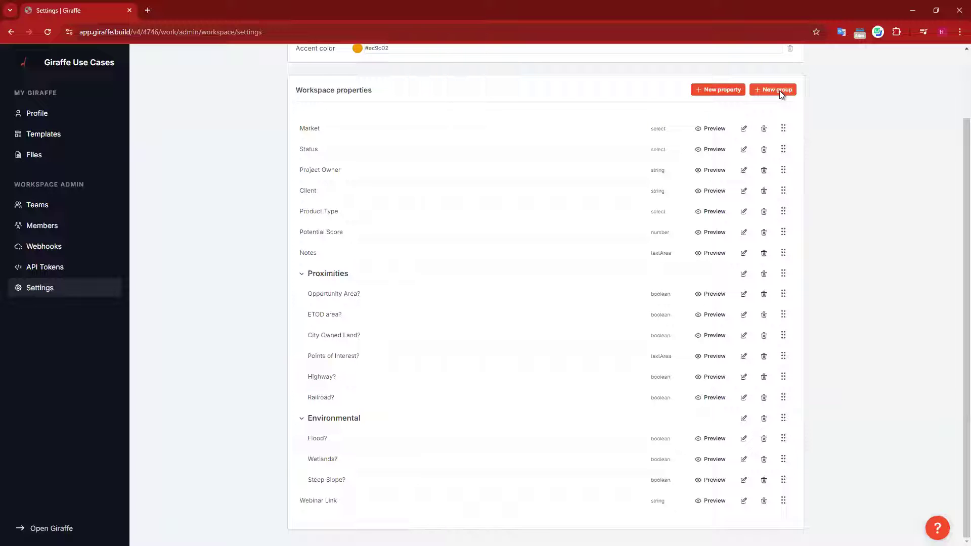
Step: Create toggle property 'Water available?' and drag it into the Proximities group
{"action": "left_click", "coordinate": [717, 92]}
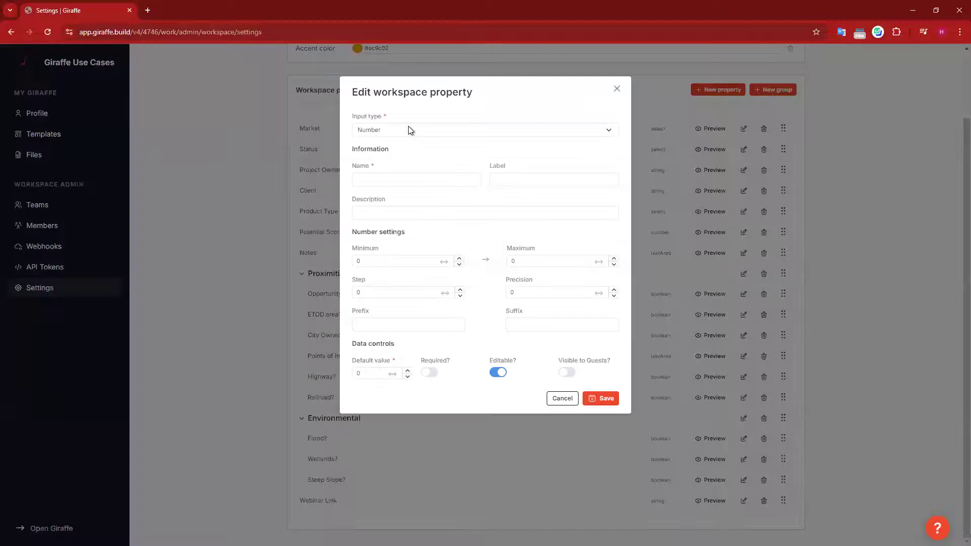
{"action": "left_click", "coordinate": [435, 131]}
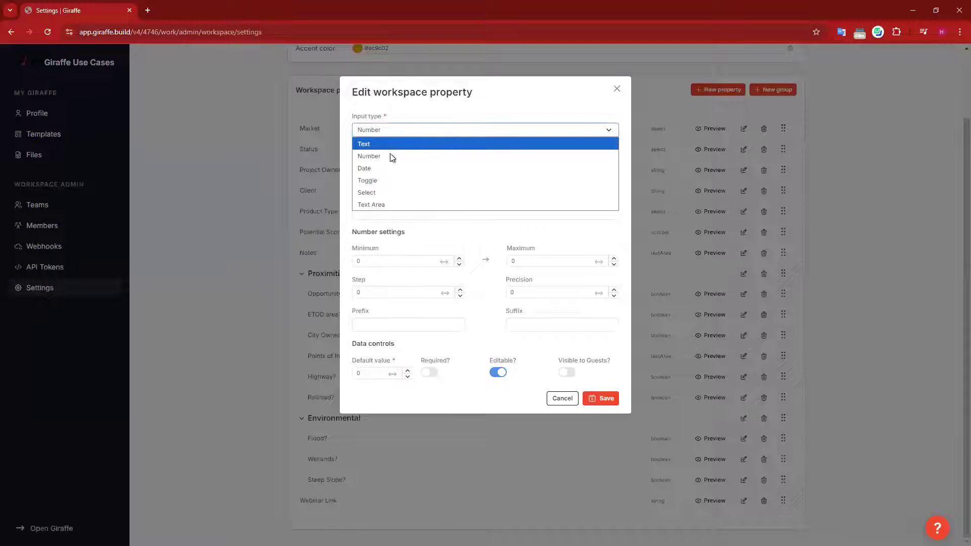
{"action": "left_click", "coordinate": [379, 181]}
{"action": "left_click", "coordinate": [380, 181]}
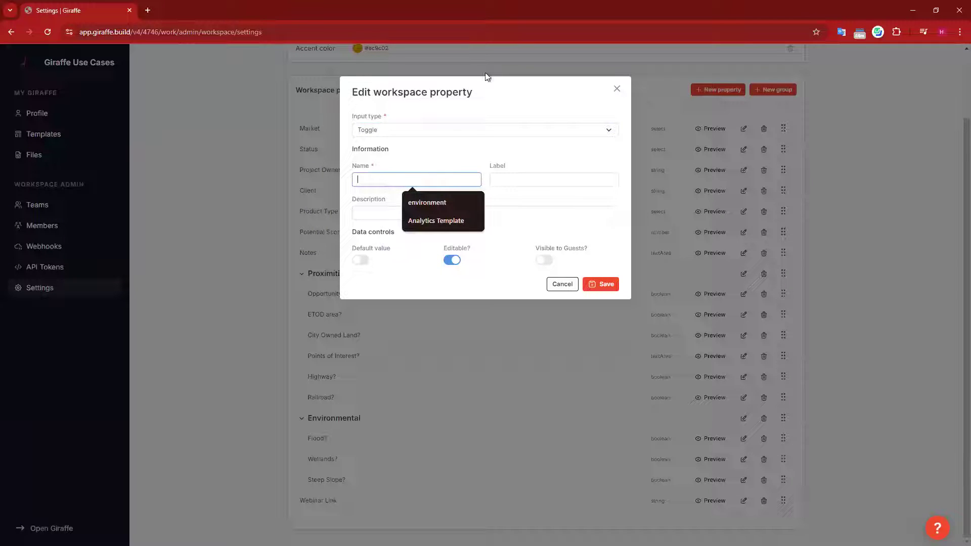
{"action": "left_click", "coordinate": [423, 153]}
{"action": "left_click", "coordinate": [380, 177]}
{"action": "type", "text": "Water available?"}
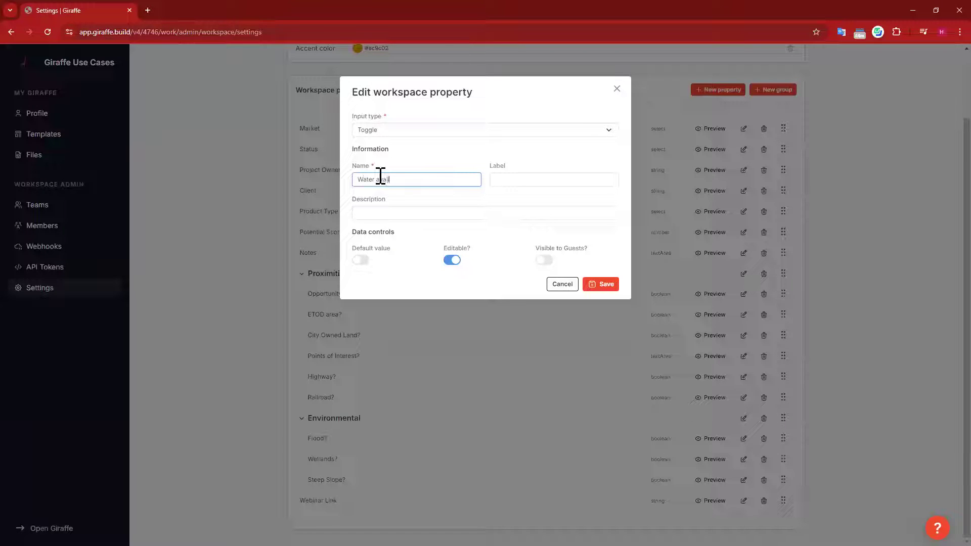
{"action": "left_click", "coordinate": [614, 285]}
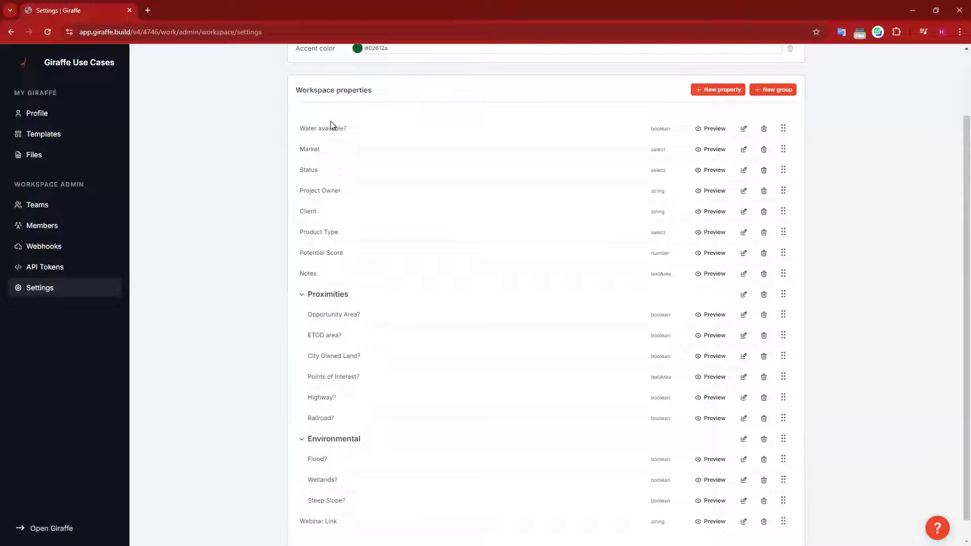
{"action": "left_click_drag", "start_coordinate": [783, 129], "coordinate": [814, 295]}
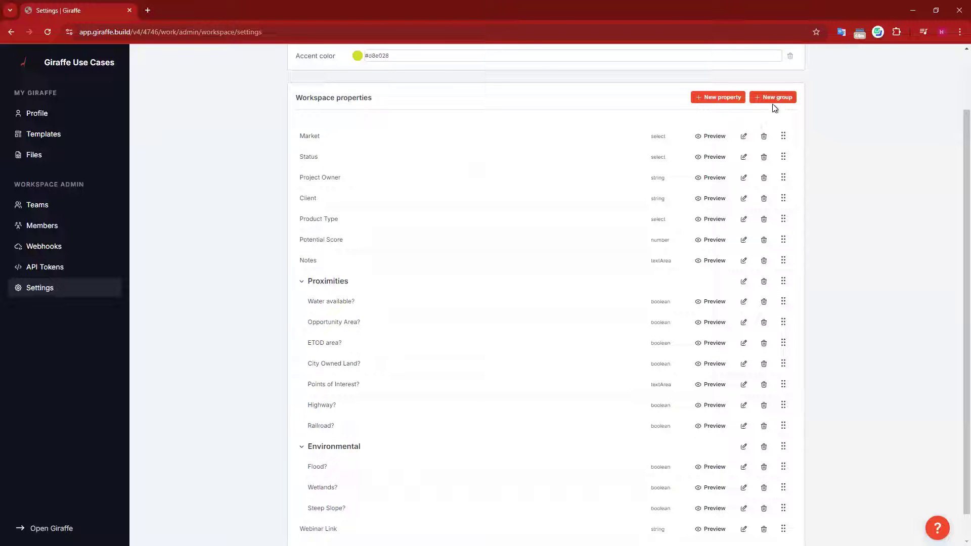
Step: Create number property 'Distance to nearest substation' with suffix 'miles'
{"action": "left_click", "coordinate": [576, 222]}
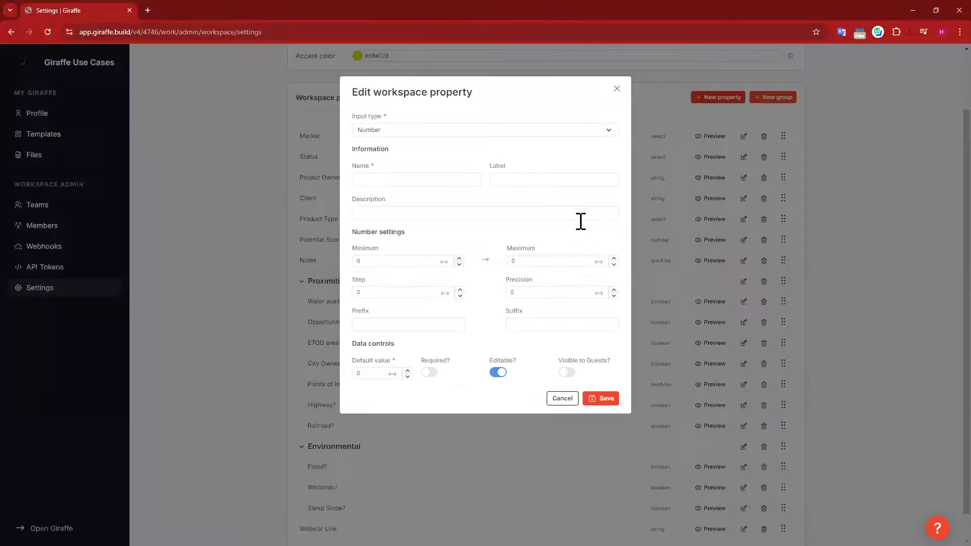
{"action": "left_click", "coordinate": [437, 130]}
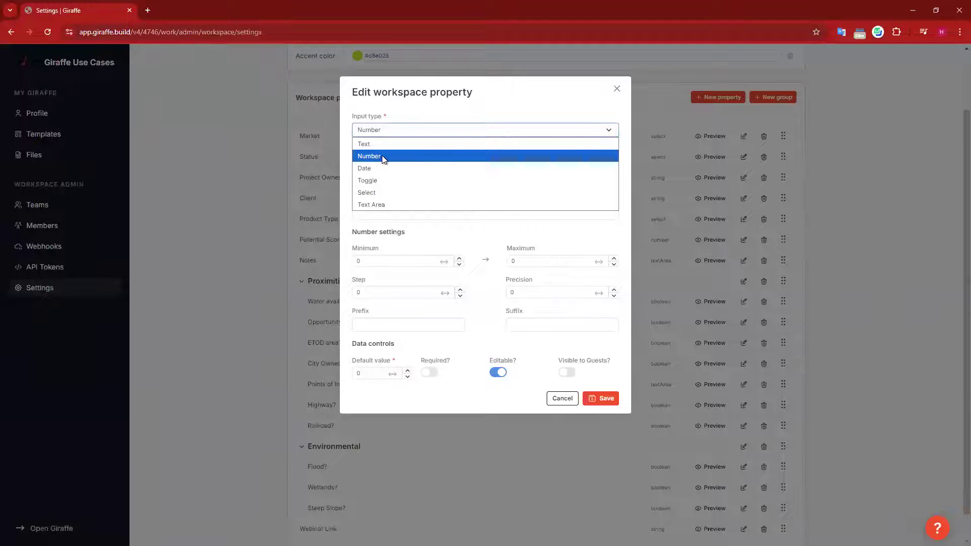
{"action": "left_click", "coordinate": [477, 130]}
{"action": "left_click", "coordinate": [431, 180]}
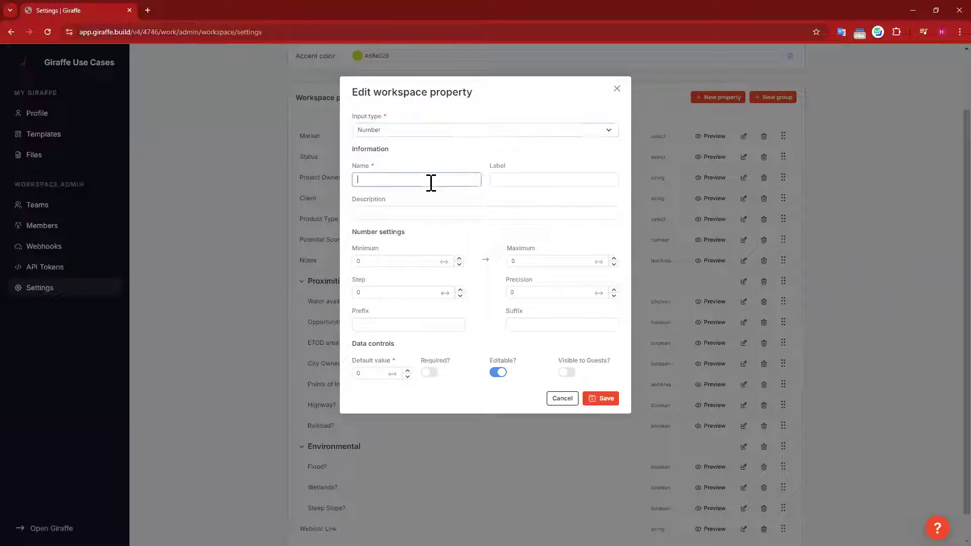
{"action": "type", "text": "D"}
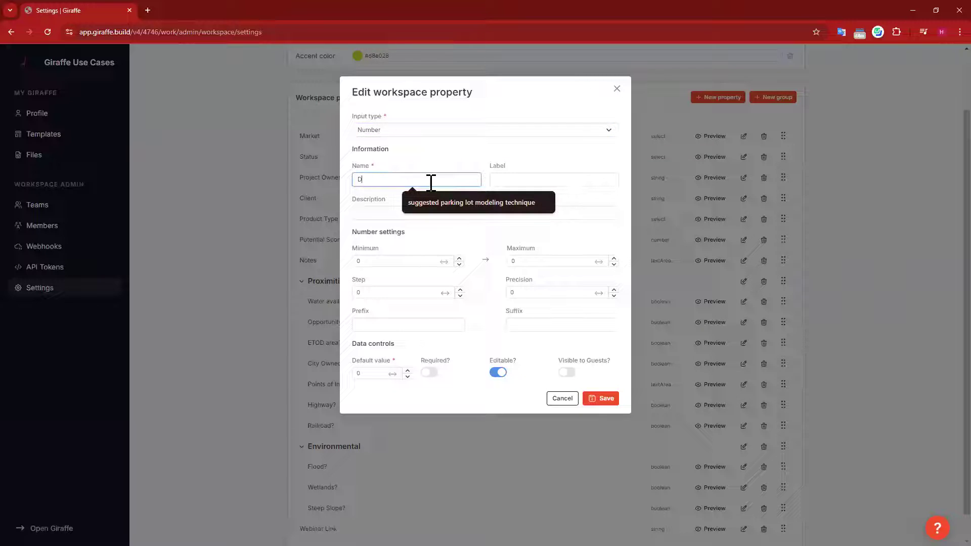
{"action": "type", "text": "istance tp"}
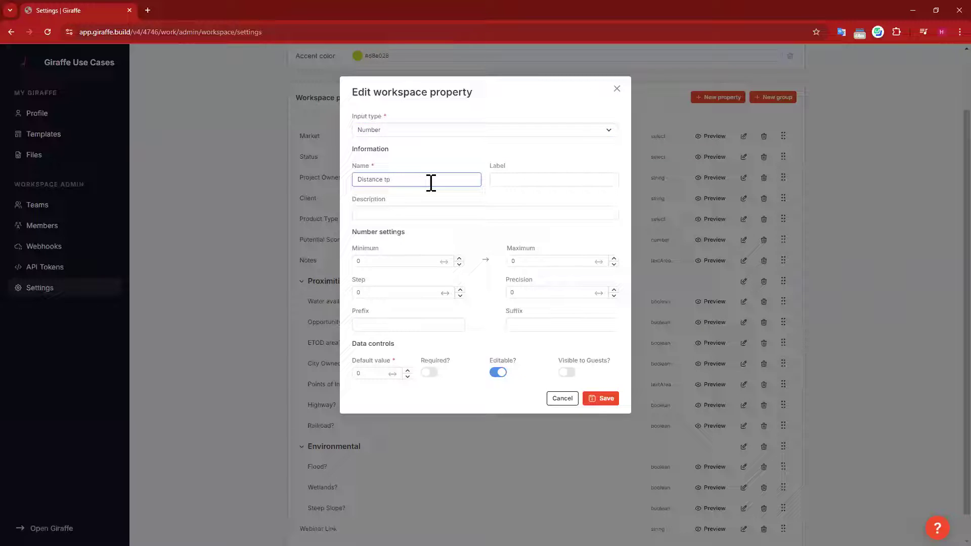
{"action": "key", "text": "BackSpace"}
{"action": "type", "text": "o nearest substation"}
{"action": "left_click", "coordinate": [548, 324]}
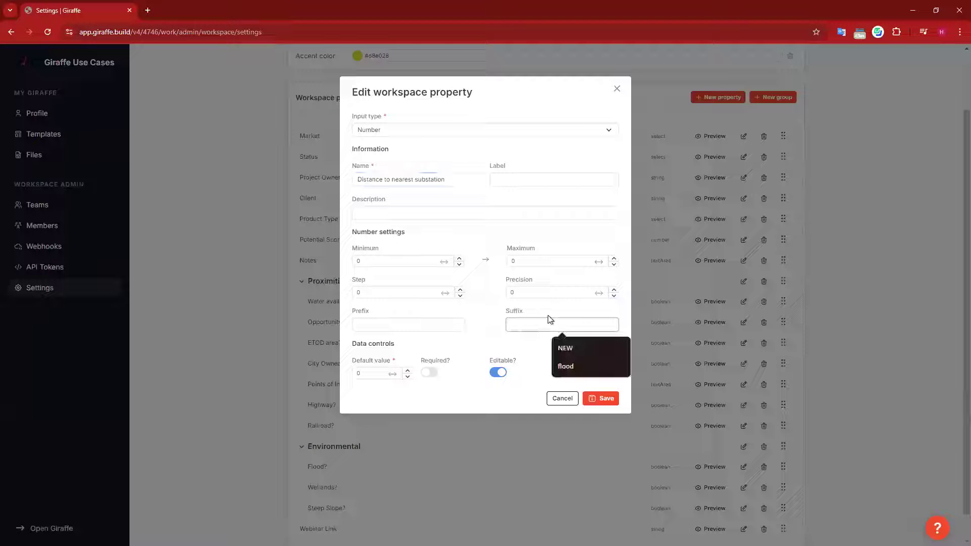
{"action": "type", "text": "miles"}
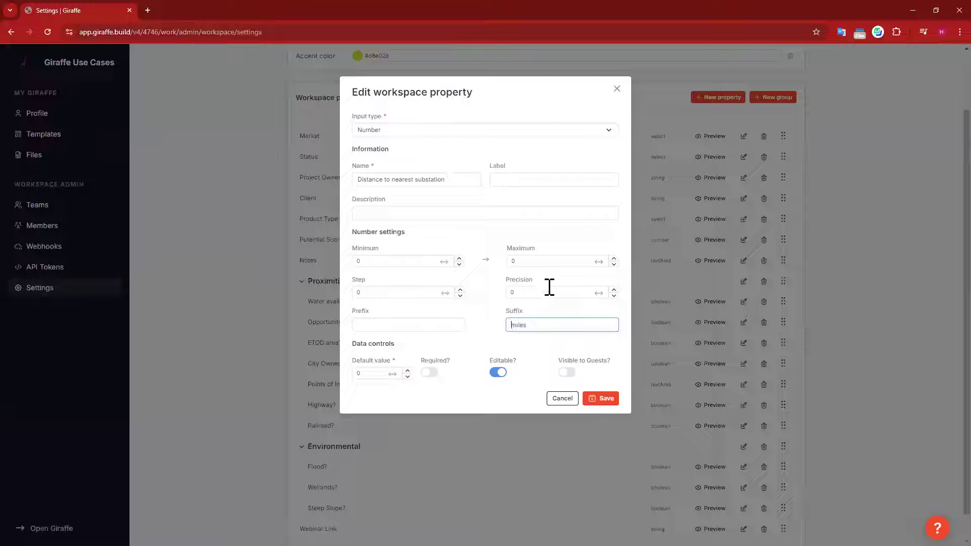
{"action": "left_click", "coordinate": [542, 152]}
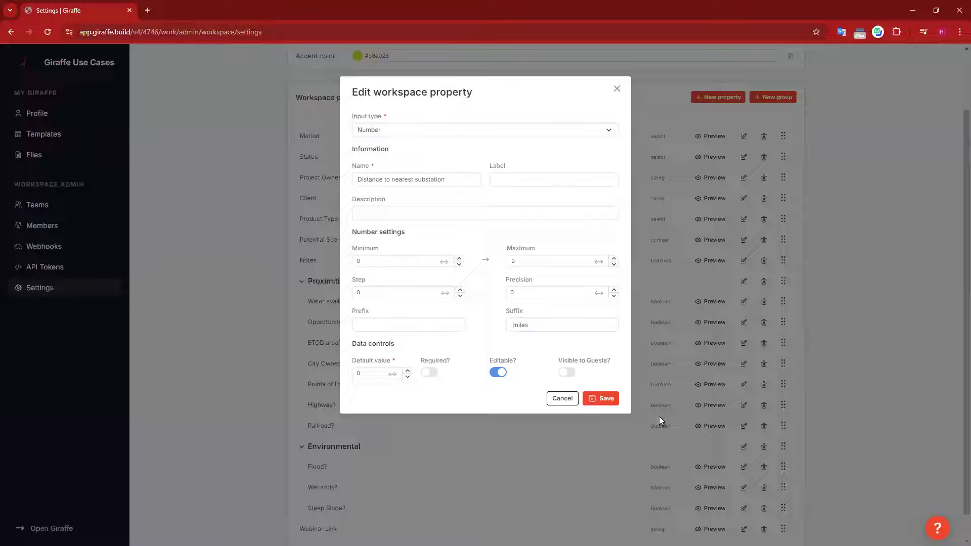
{"action": "left_click", "coordinate": [603, 399]}
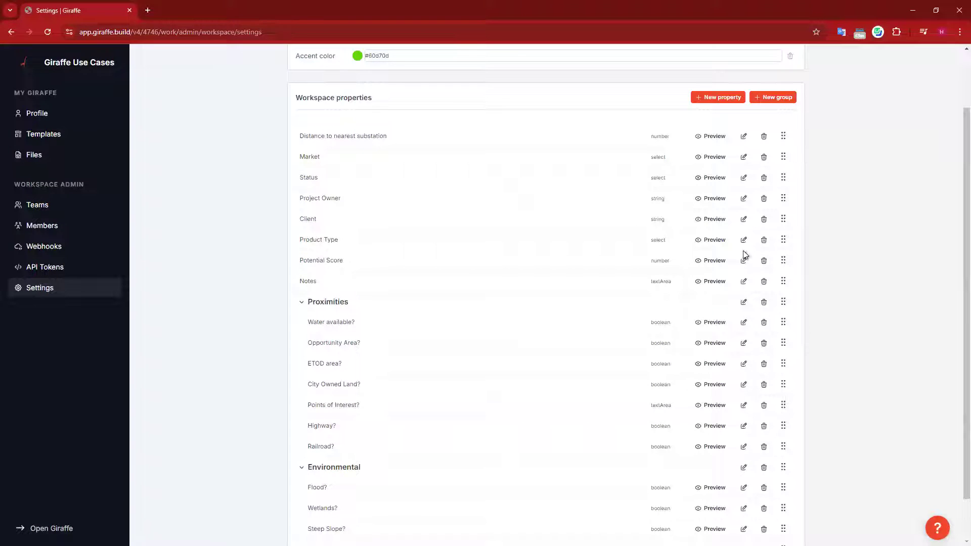
Step: Move Distance to nearest substation into the Proximities group and return to the Phoenix Prospecting map
{"action": "left_click_drag", "start_coordinate": [771, 251], "coordinate": [804, 293]}
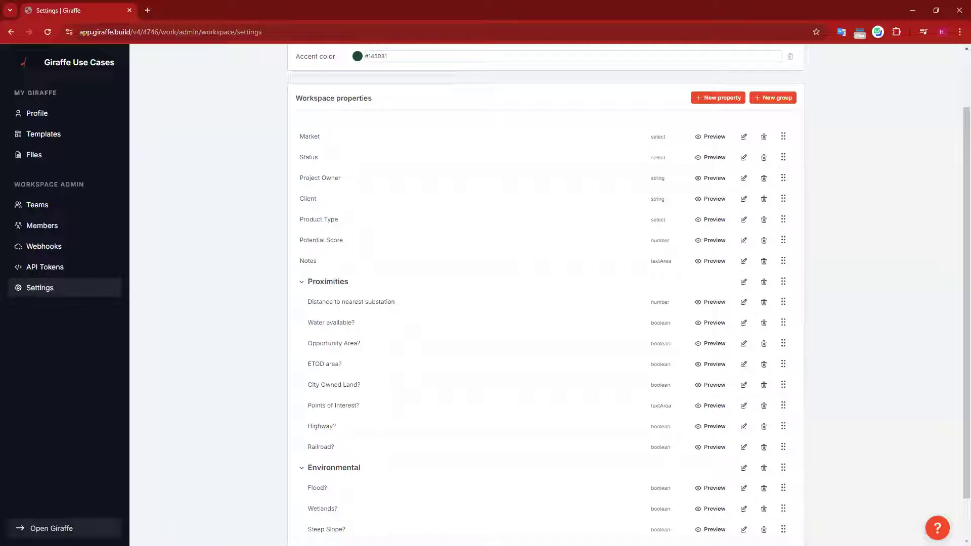
{"action": "left_click", "coordinate": [50, 528]}
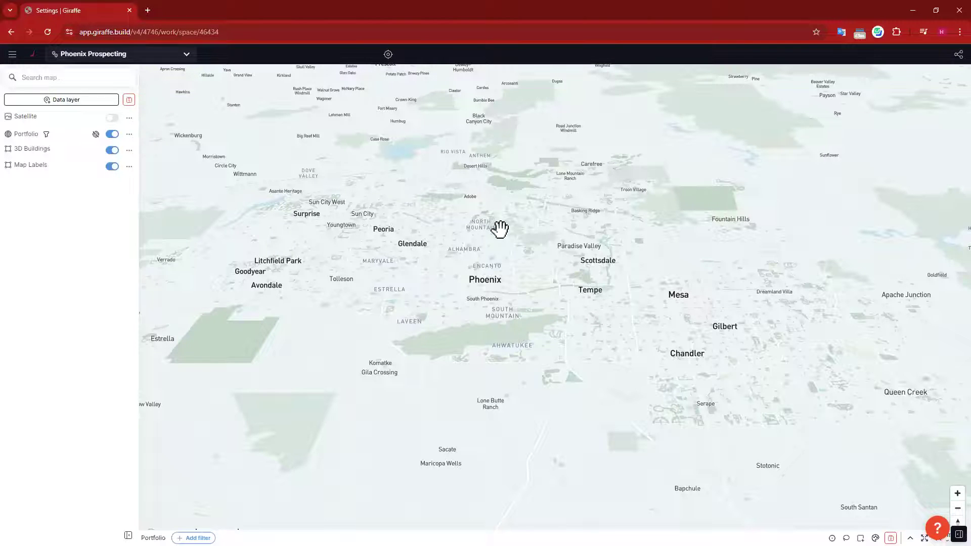
Step: Open the All layers data catalogue over the Phoenix map and focus its Search all columns box
{"action": "left_click", "coordinate": [127, 99]}
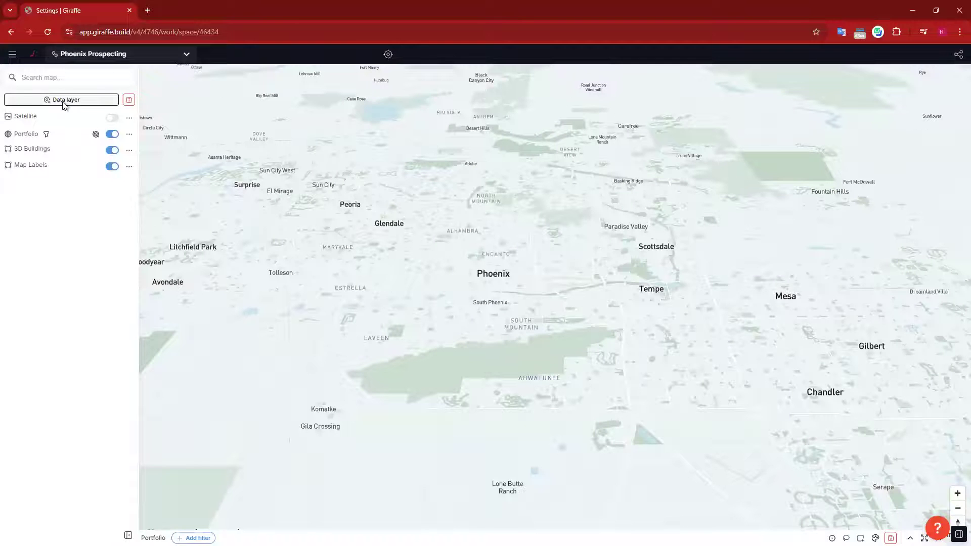
{"action": "left_click", "coordinate": [64, 102]}
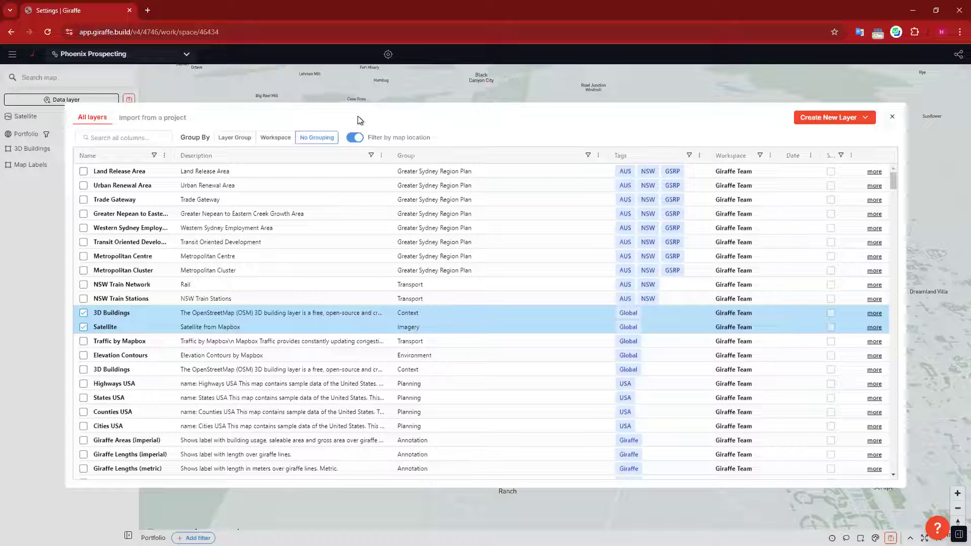
{"action": "left_click", "coordinate": [123, 137]}
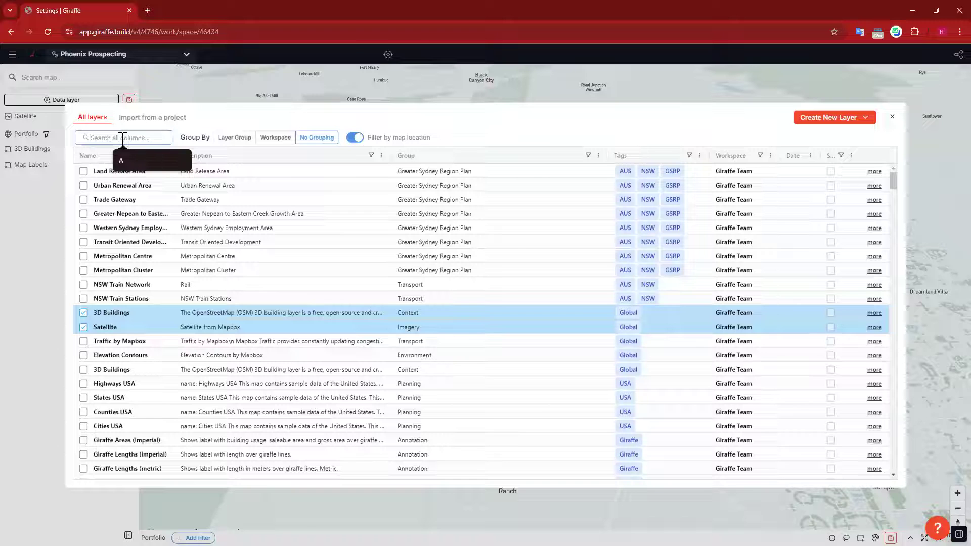
Step: Search '3dep', tick Elevation Contours USA 3DEP, then clear the search text
{"action": "type", "text": "3dep"}
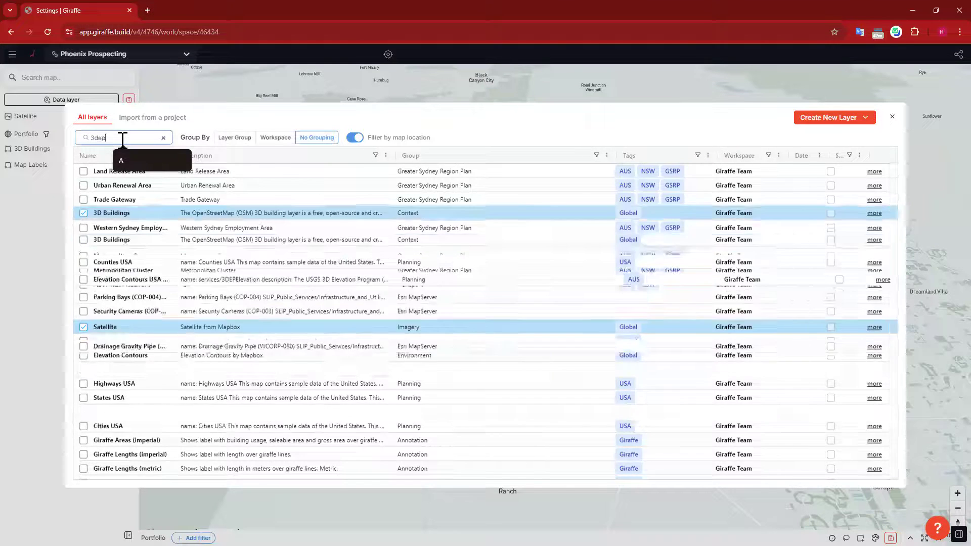
{"action": "left_click_drag", "start_coordinate": [175, 153], "coordinate": [251, 154]}
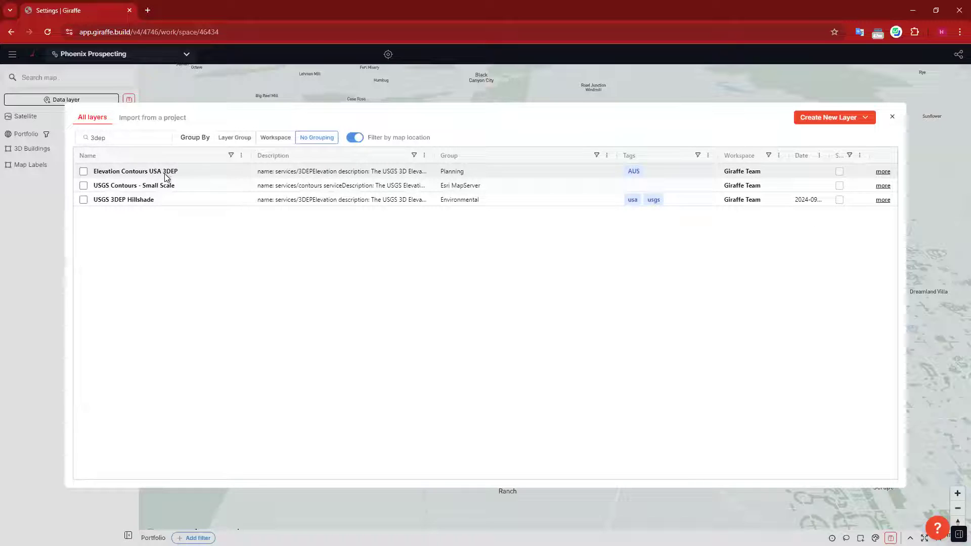
{"action": "left_click", "coordinate": [84, 170]}
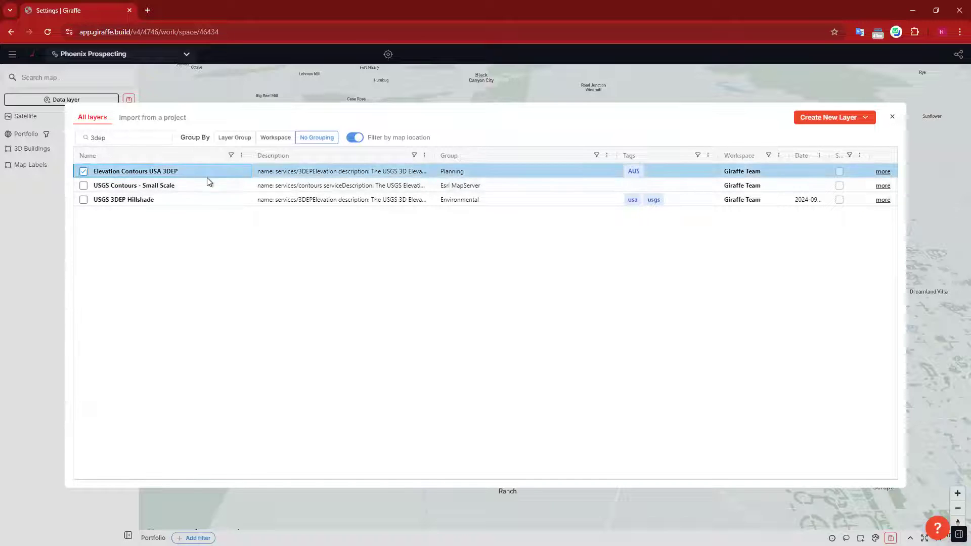
{"action": "left_click_drag", "start_coordinate": [124, 136], "coordinate": [74, 140]}
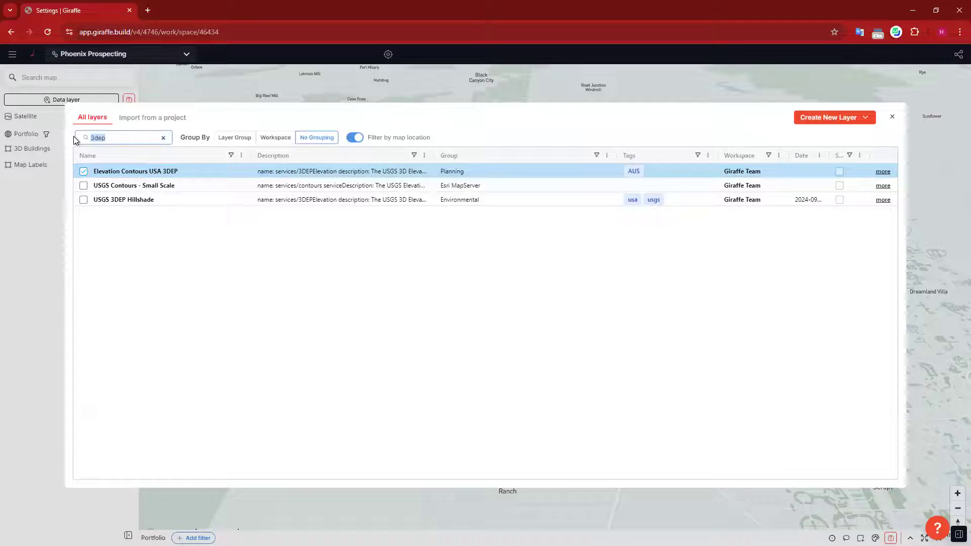
{"action": "key", "text": "BackSpace"}
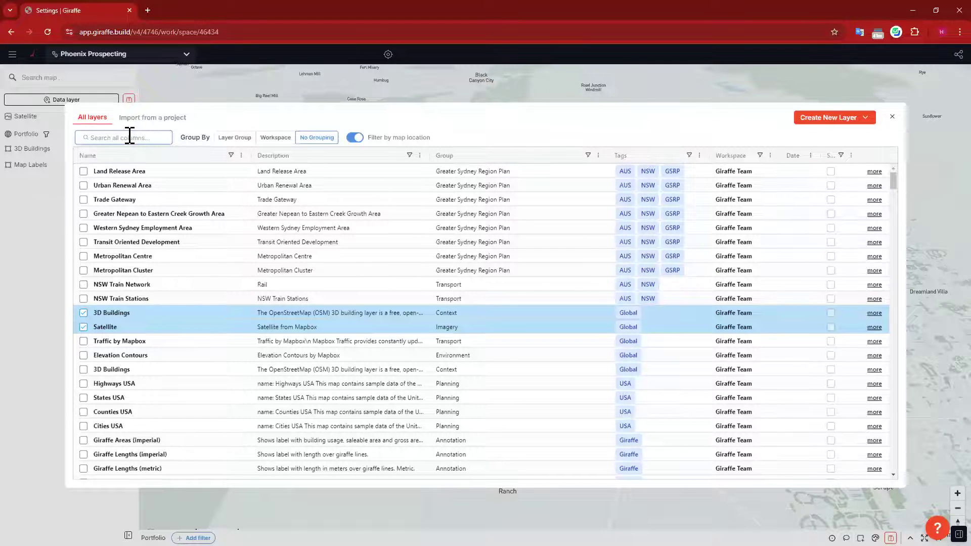
Step: Search 'flood' and tick the FEMA Flood Hazard Zones FIRMette 2024 layer
{"action": "left_click", "coordinate": [142, 138]}
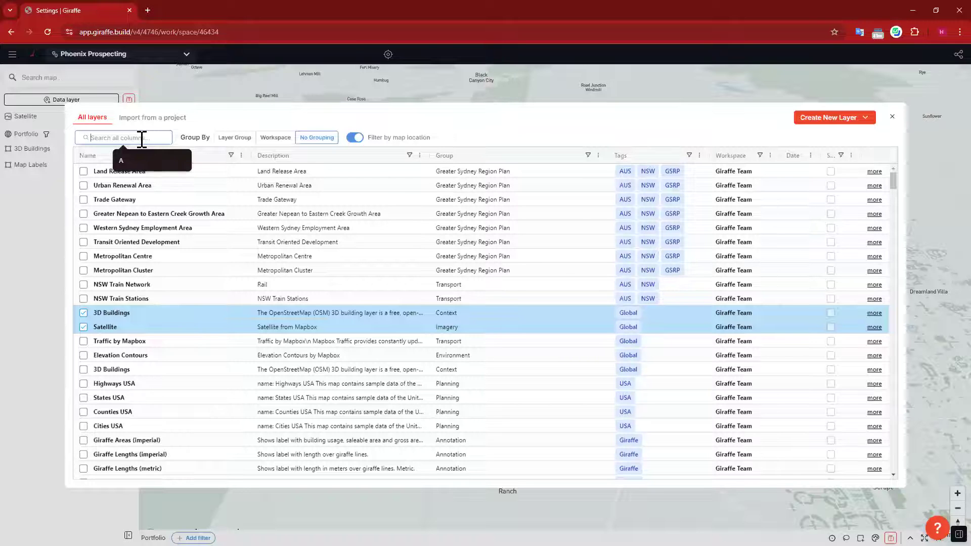
{"action": "type", "text": "flood"}
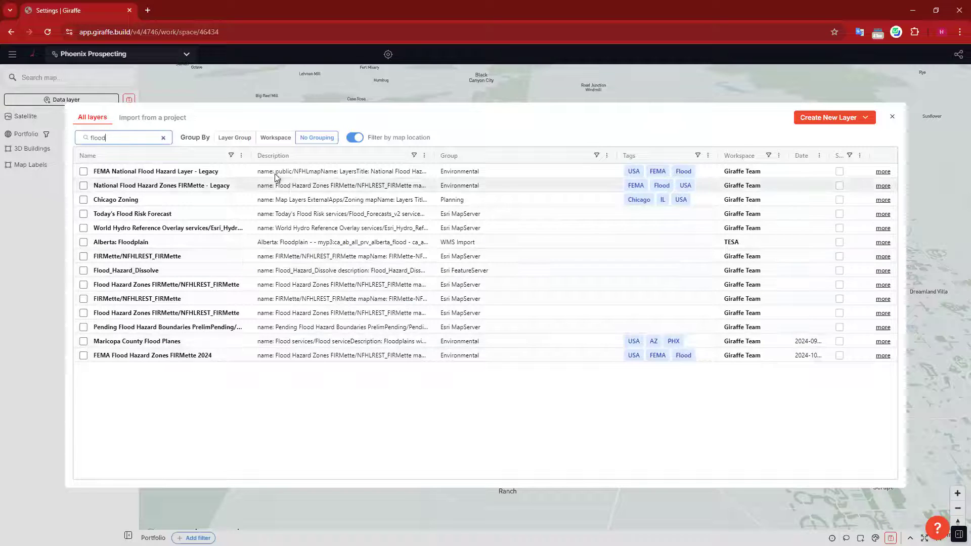
{"action": "left_click_drag", "start_coordinate": [252, 154], "coordinate": [332, 155]}
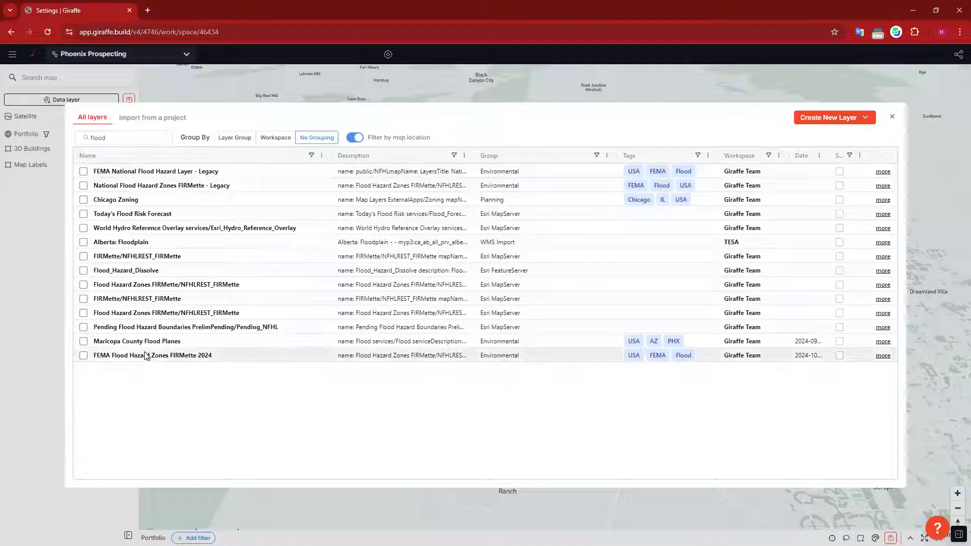
{"action": "left_click", "coordinate": [83, 356]}
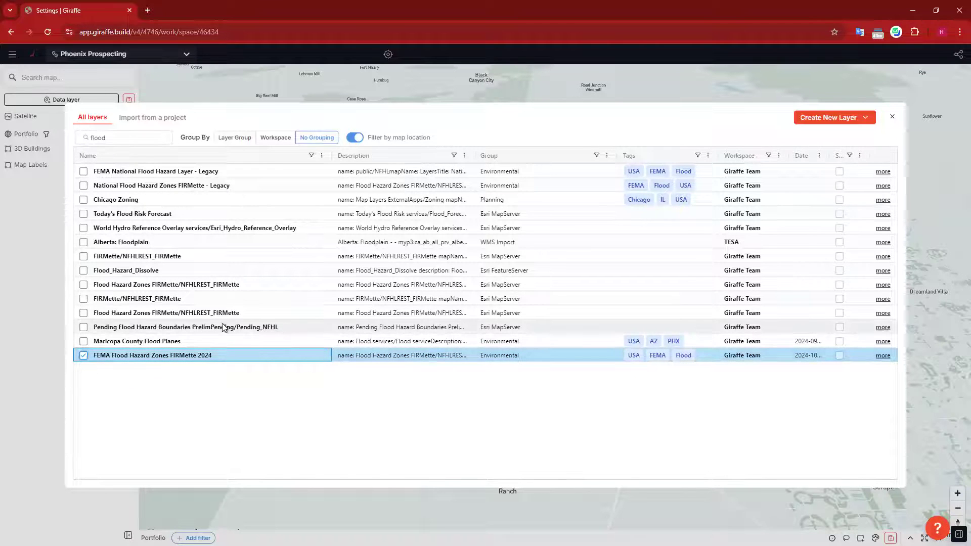
Step: Replace the layer search term with 'phoenix'
{"action": "left_click", "coordinate": [116, 138]}
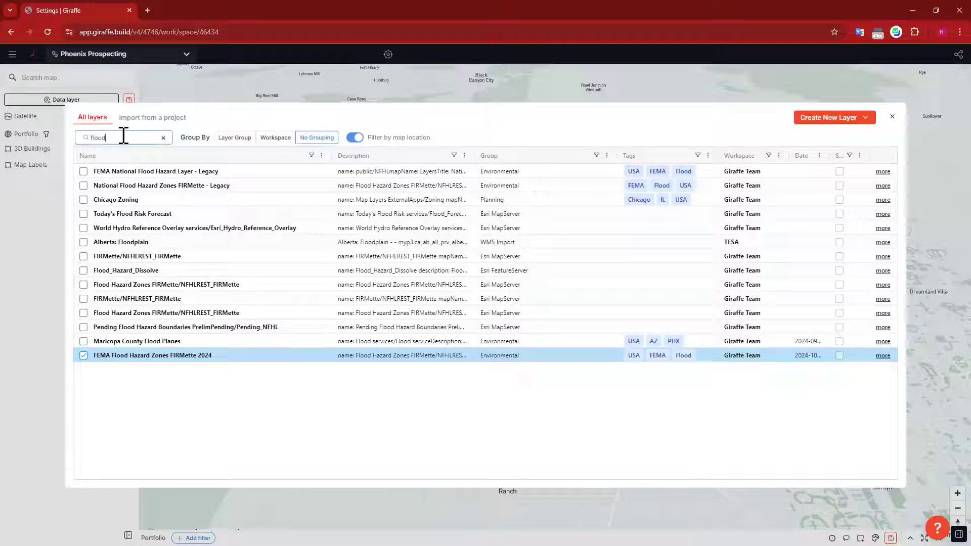
{"action": "left_click_drag", "start_coordinate": [121, 137], "coordinate": [59, 133]}
{"action": "type", "text": "phoenix"}
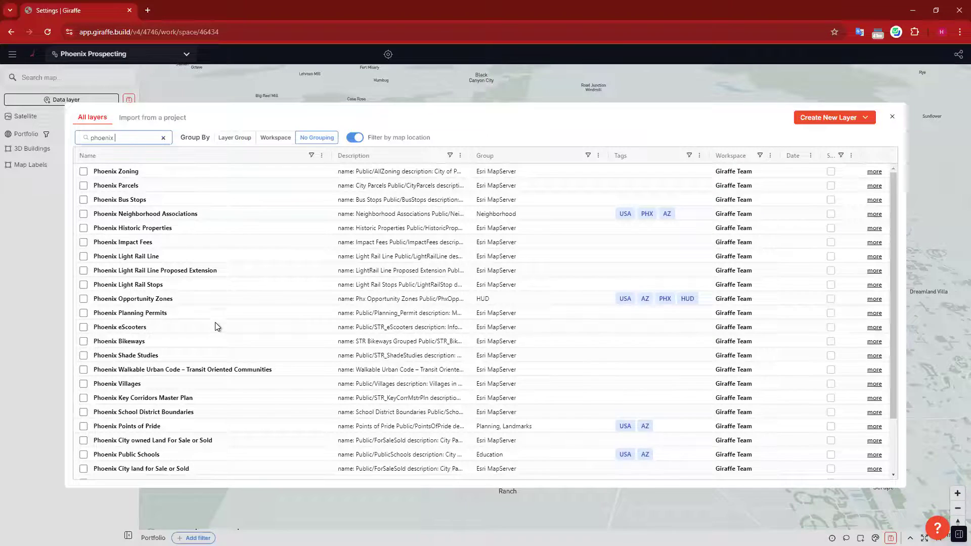
Step: Clear the layer search and close the catalogue, adding Elevation Contours and FEMA Flood Hazard Zones
{"action": "scroll", "coordinate": [208, 338], "scroll_direction": "down", "scroll_amount": 2}
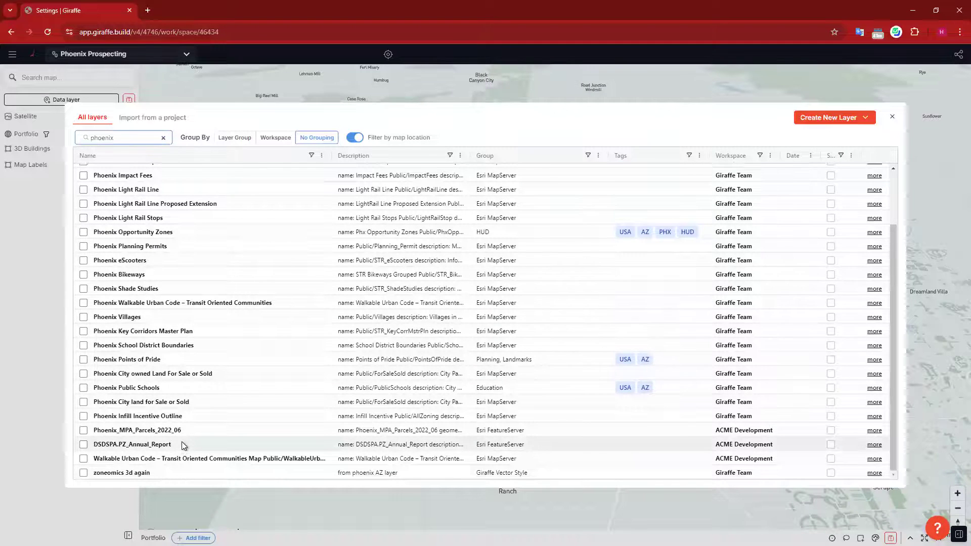
{"action": "scroll", "coordinate": [181, 441], "scroll_direction": "up", "scroll_amount": 2}
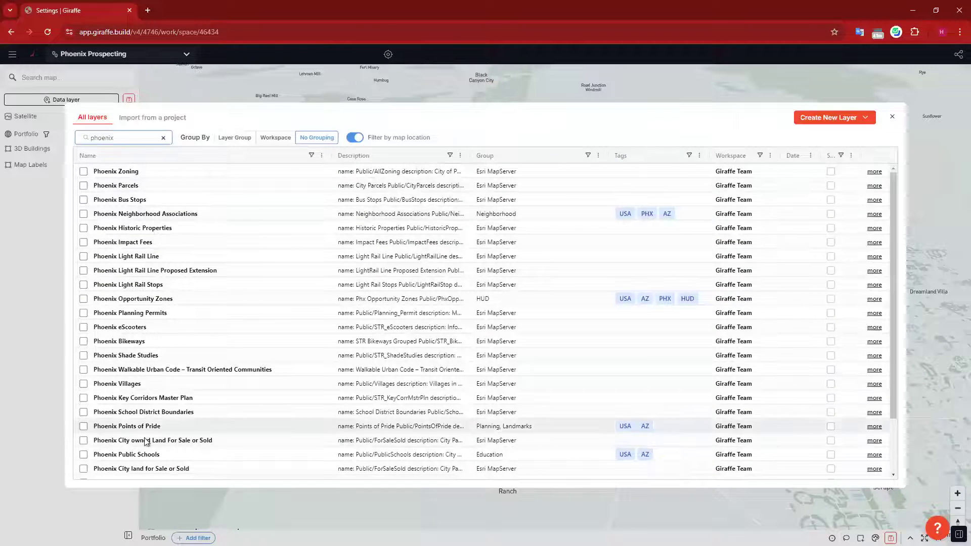
{"action": "left_click", "coordinate": [163, 138]}
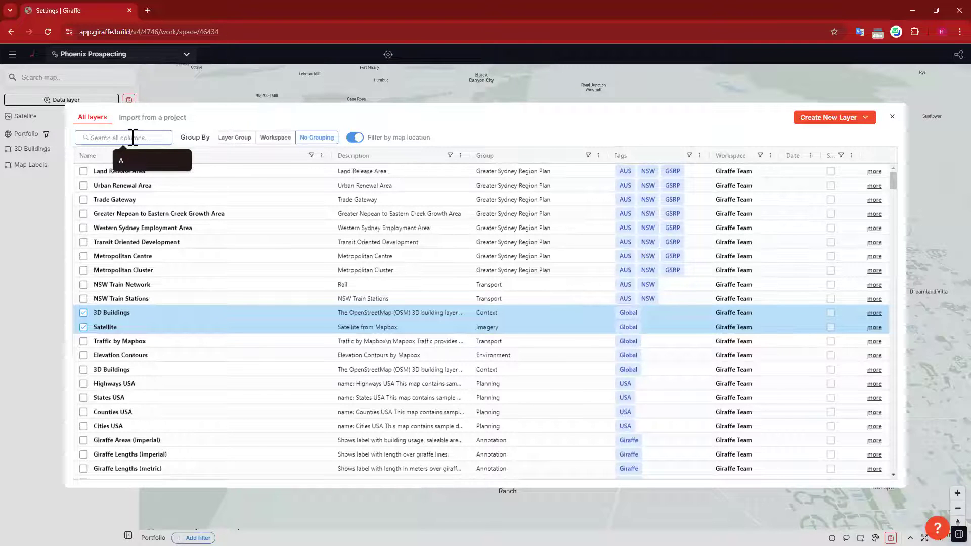
{"action": "left_click", "coordinate": [892, 119]}
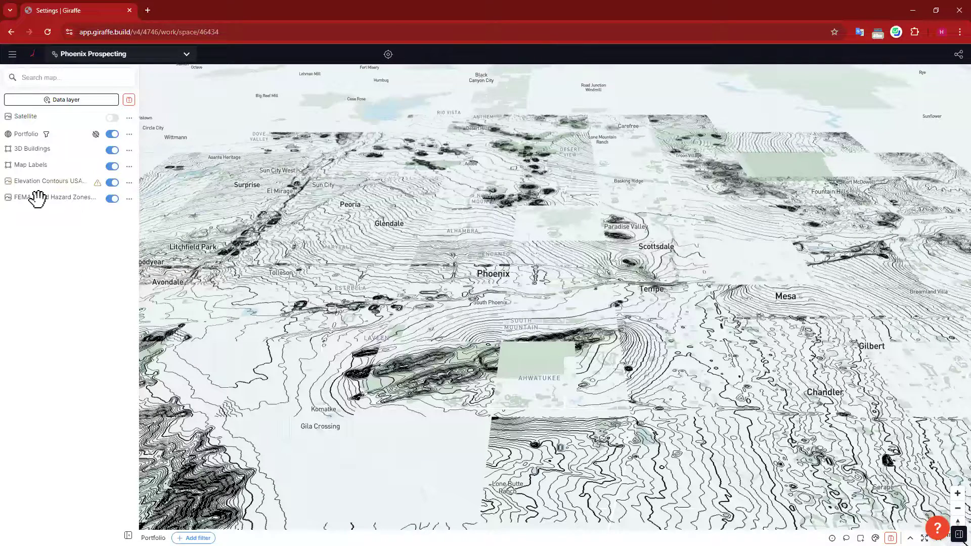
Step: Group the FEMA Flood Hazard and Elevation Contours layers under the name 'Environmental'
{"action": "left_click_drag", "start_coordinate": [54, 194], "coordinate": [108, 275]}
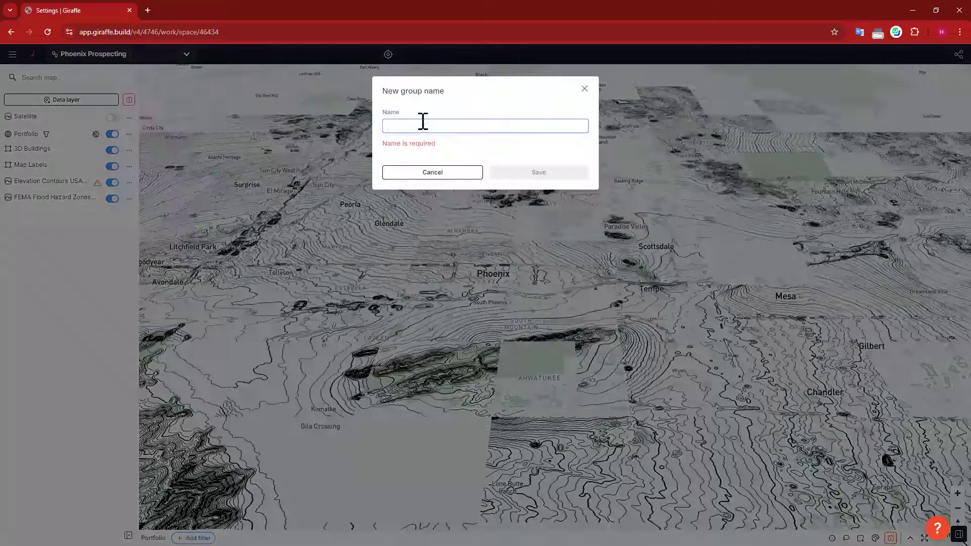
{"action": "left_click", "coordinate": [420, 123]}
{"action": "type", "text": "E"}
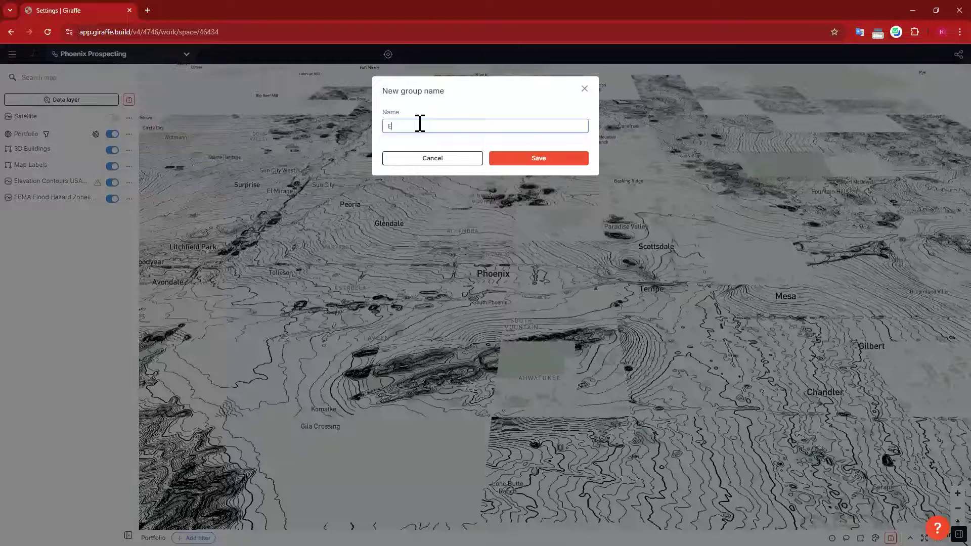
{"action": "type", "text": "nvironmental"}
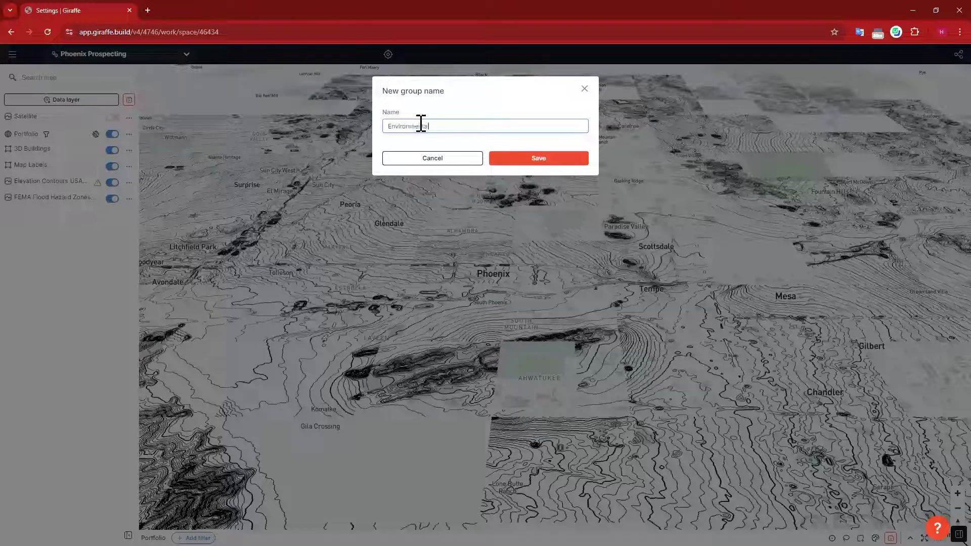
{"action": "left_click", "coordinate": [550, 161]}
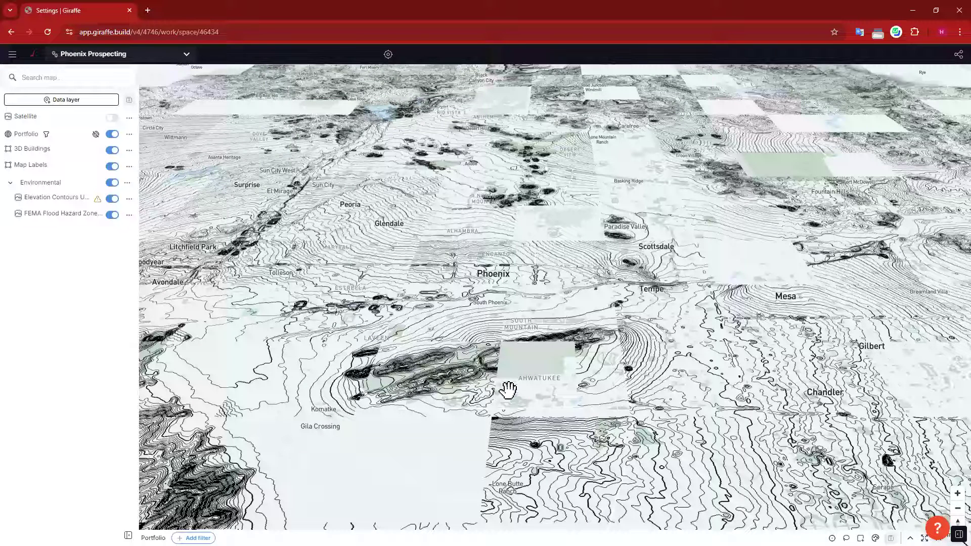
Step: Turn off and collapse the Environmental group, then reopen the All layers catalogue
{"action": "left_click", "coordinate": [116, 185]}
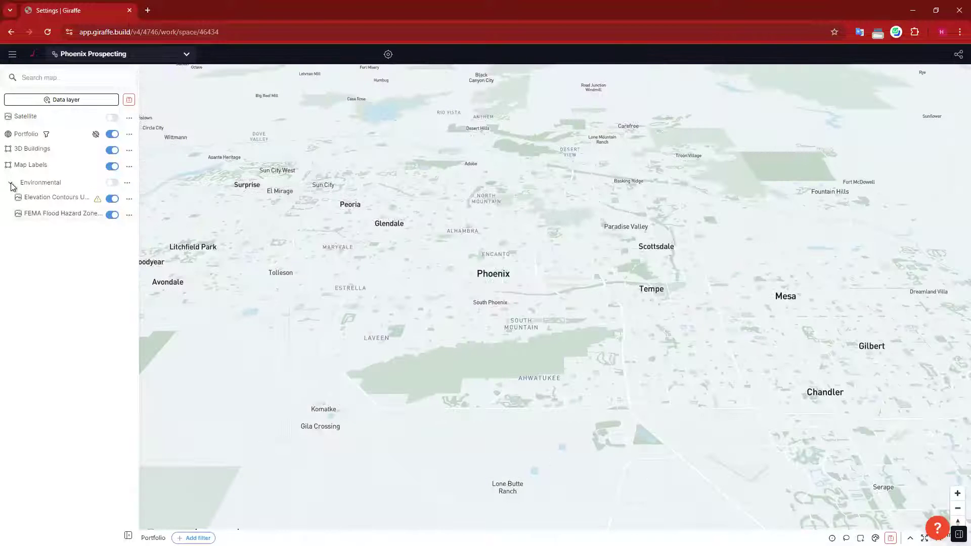
{"action": "left_click", "coordinate": [62, 182]}
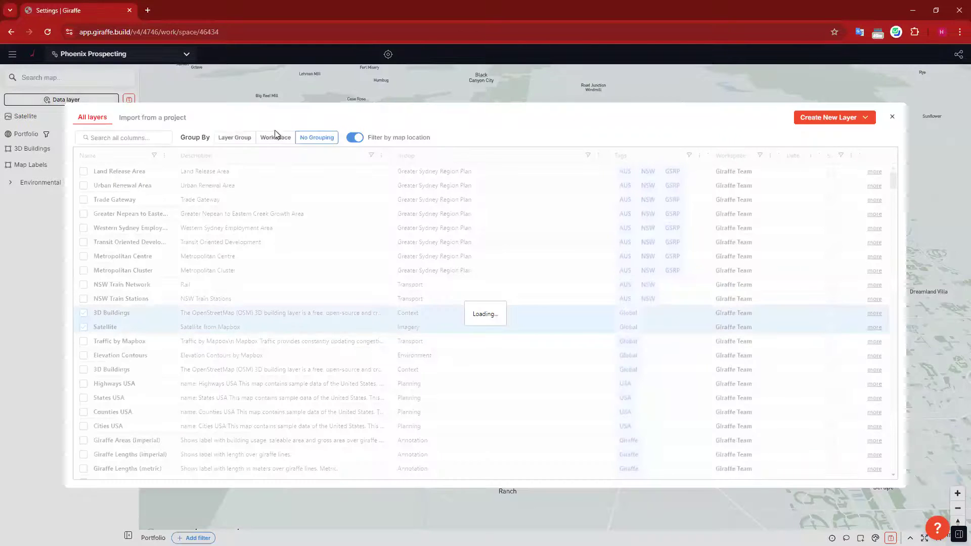
{"action": "left_click", "coordinate": [140, 136]}
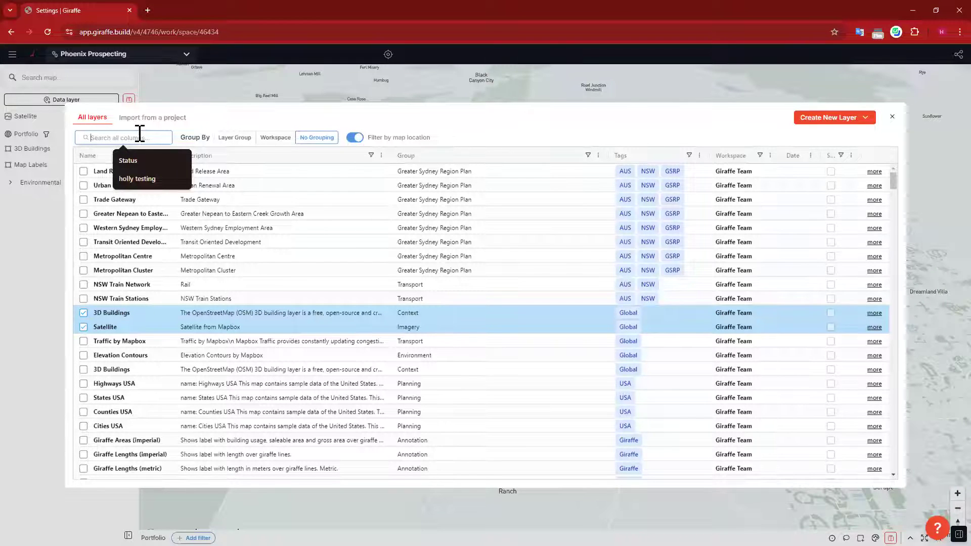
Step: Search 'open infrastructure' and add power lines, towers, plants, substations (as points) and water pipelines layers
{"action": "type", "text": "l"}
{"action": "type", "text": "nfrastructure"}
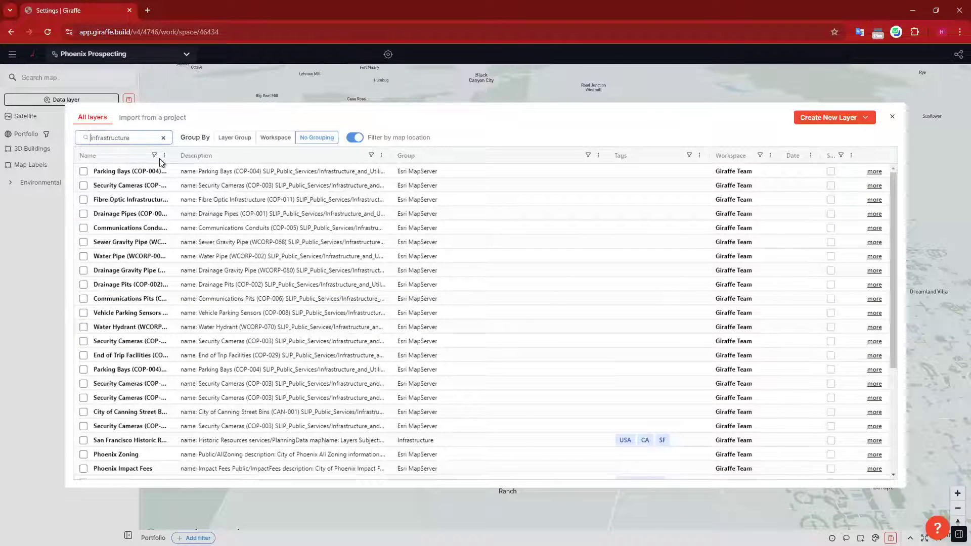
{"action": "key", "text": "Home"}
{"action": "type", "text": "open"}
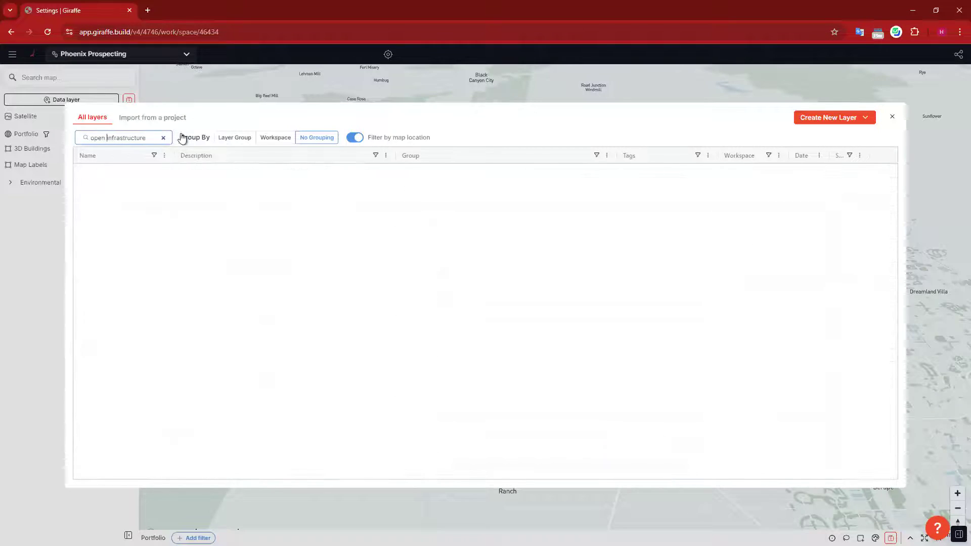
{"action": "left_click_drag", "start_coordinate": [174, 160], "coordinate": [335, 159]}
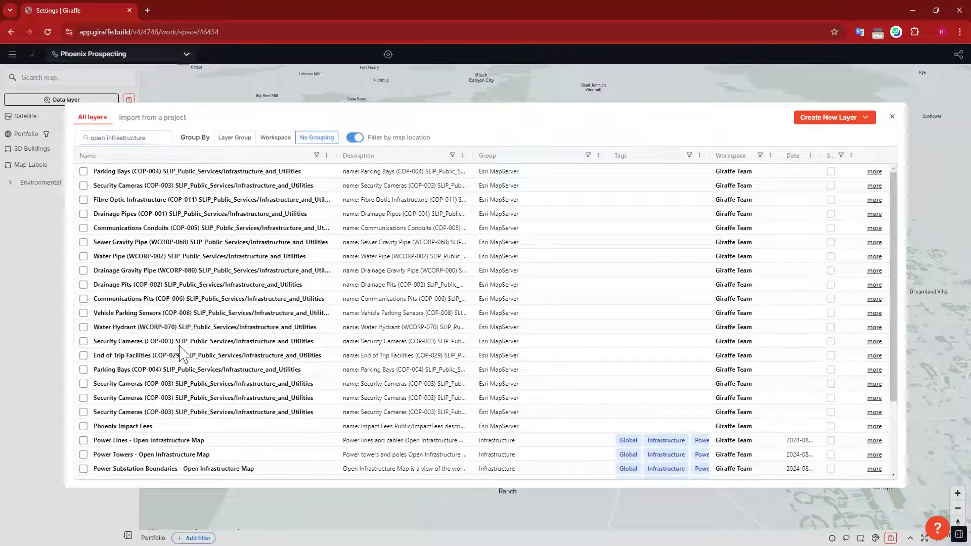
{"action": "scroll", "coordinate": [184, 344], "scroll_direction": "down", "scroll_amount": 3}
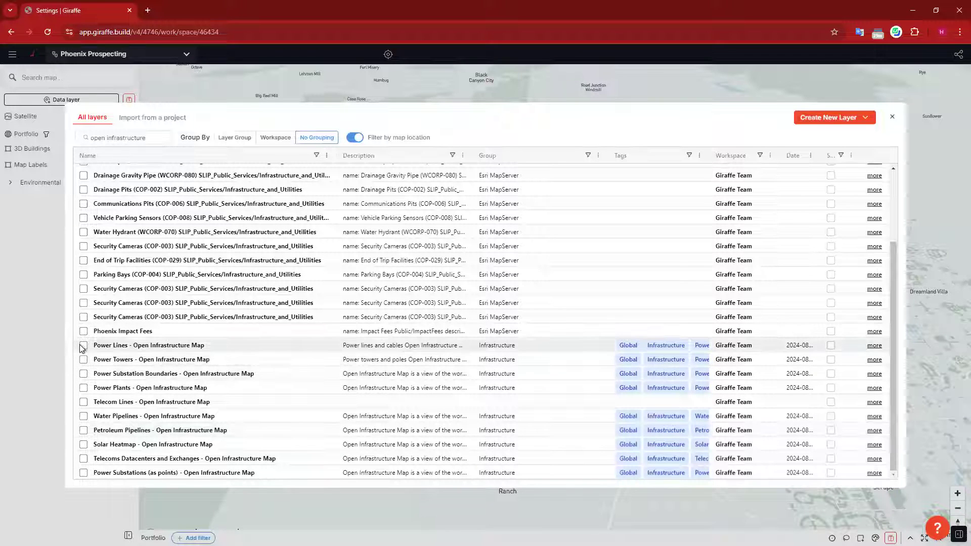
{"action": "left_click", "coordinate": [83, 359]}
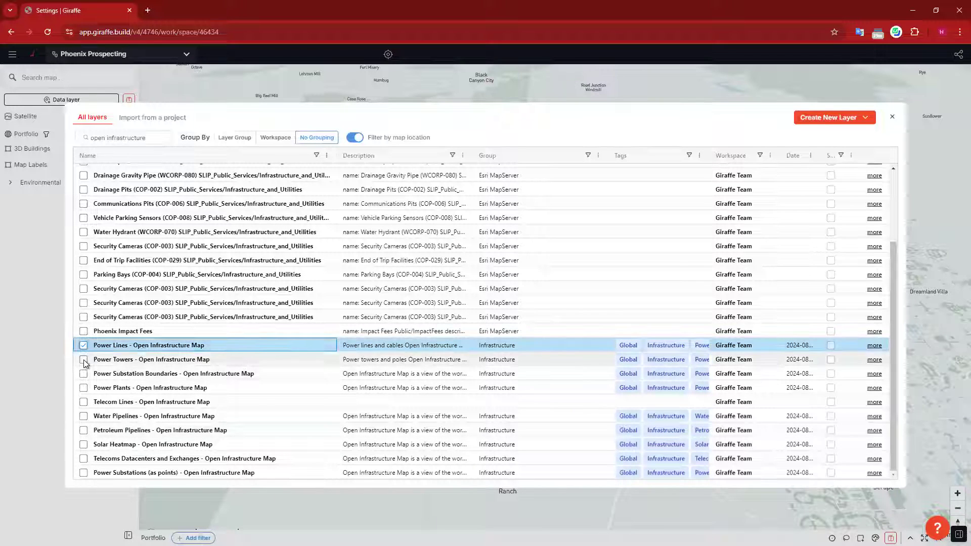
{"action": "left_click", "coordinate": [84, 388]}
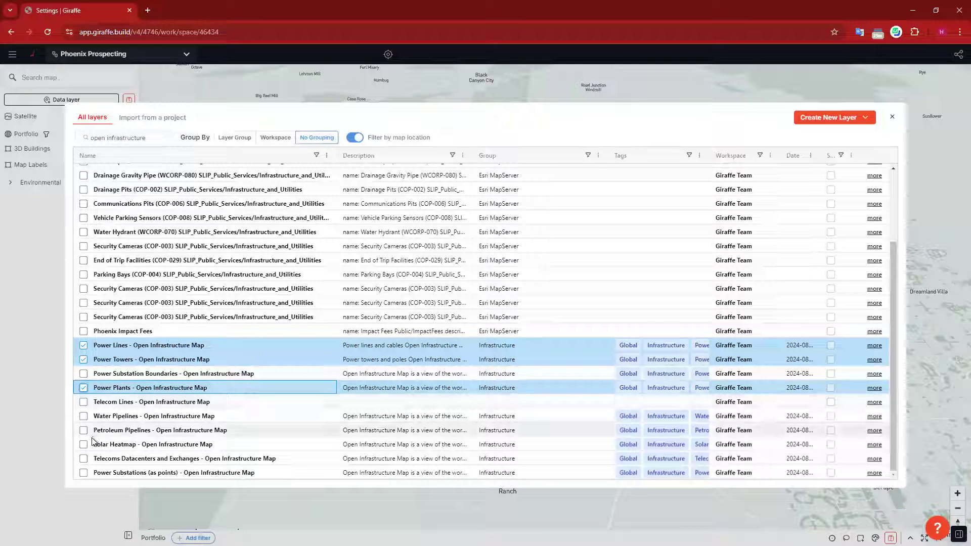
{"action": "left_click", "coordinate": [84, 473]}
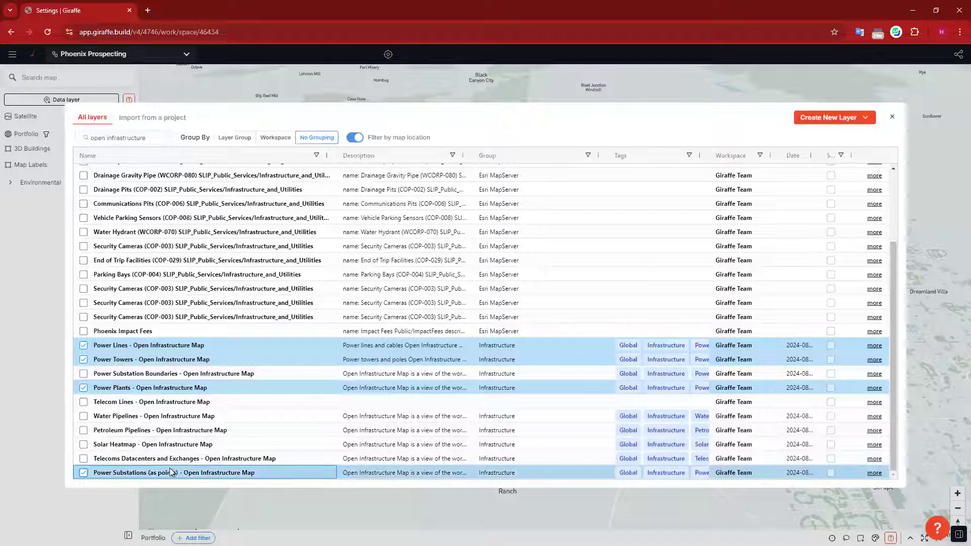
{"action": "left_click", "coordinate": [83, 416]}
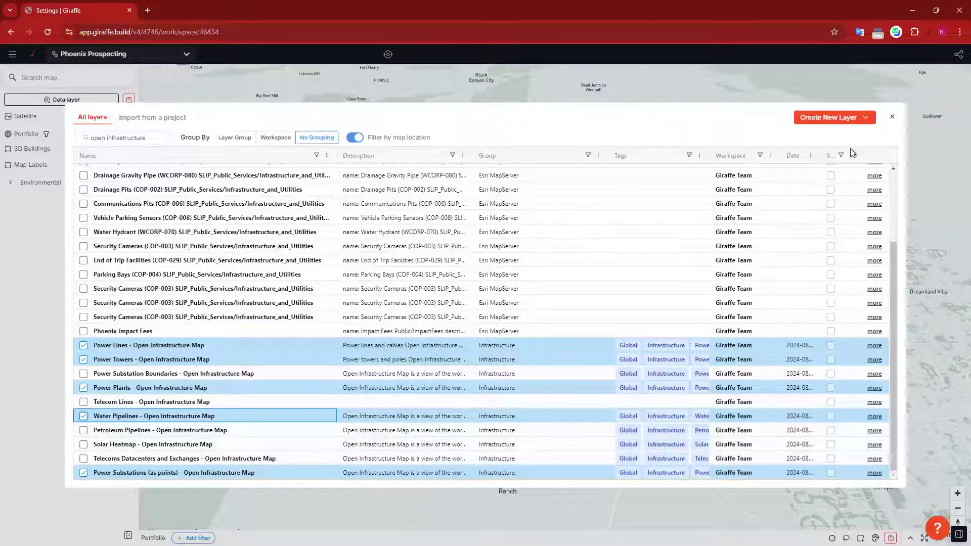
{"action": "left_click", "coordinate": [892, 117]}
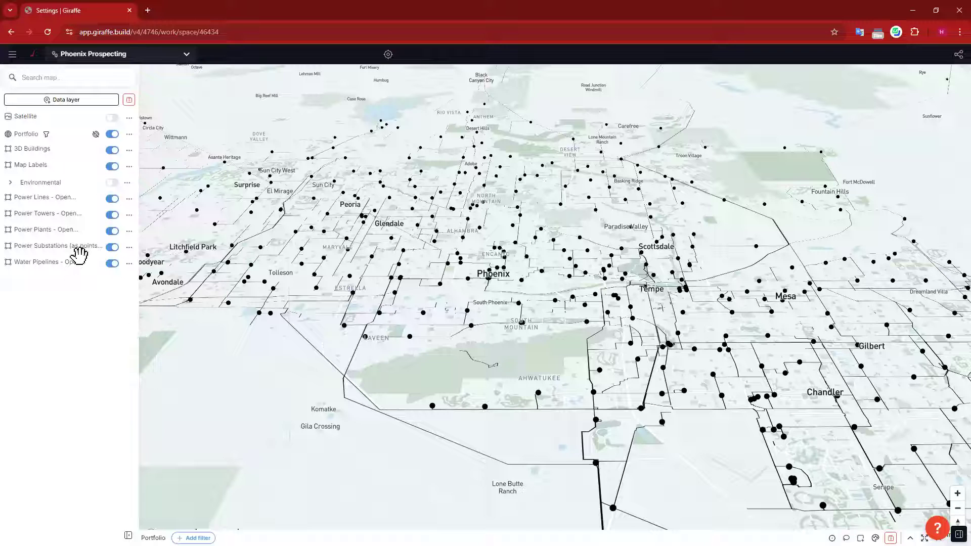
{"action": "left_click_drag", "start_coordinate": [33, 260], "coordinate": [54, 246]}
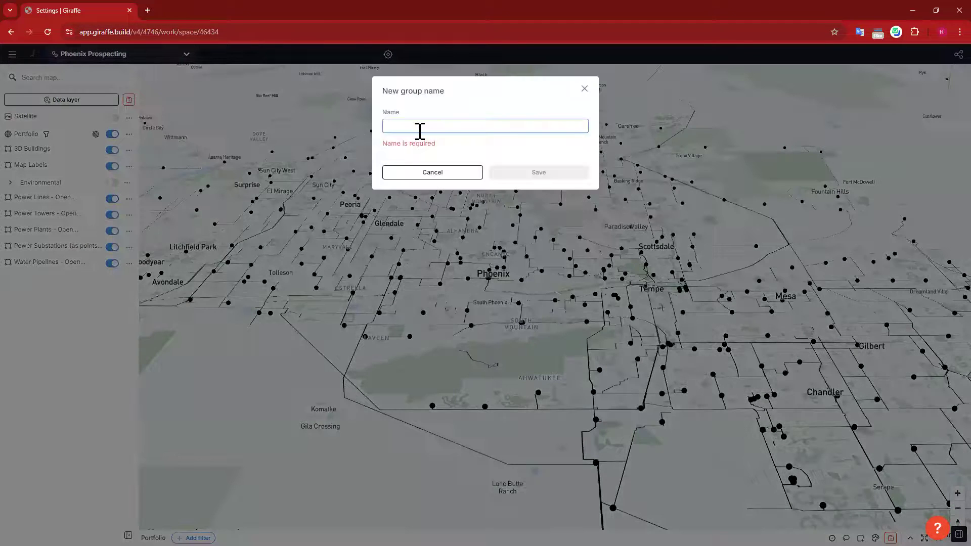
{"action": "left_click", "coordinate": [420, 130]}
{"action": "type", "text": "In"}
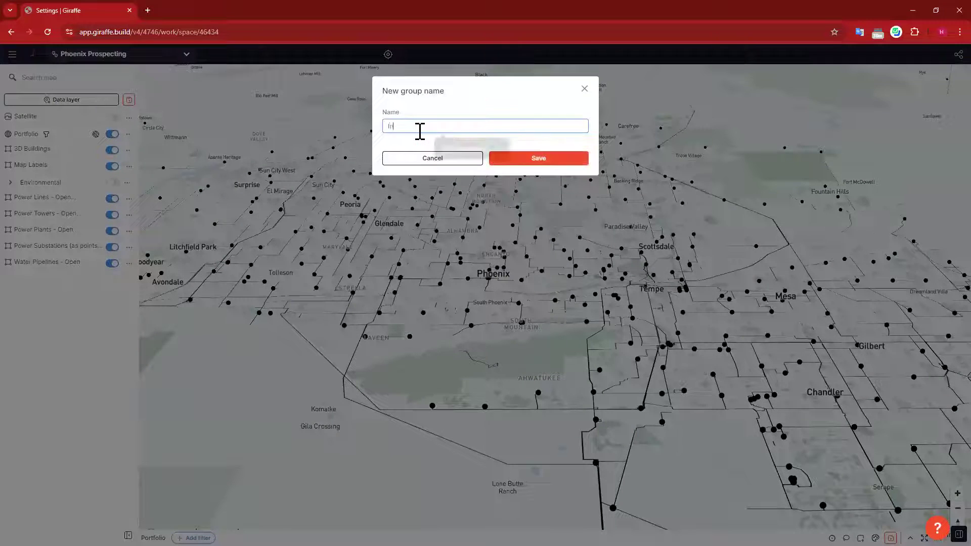
{"action": "type", "text": "frastructure"}
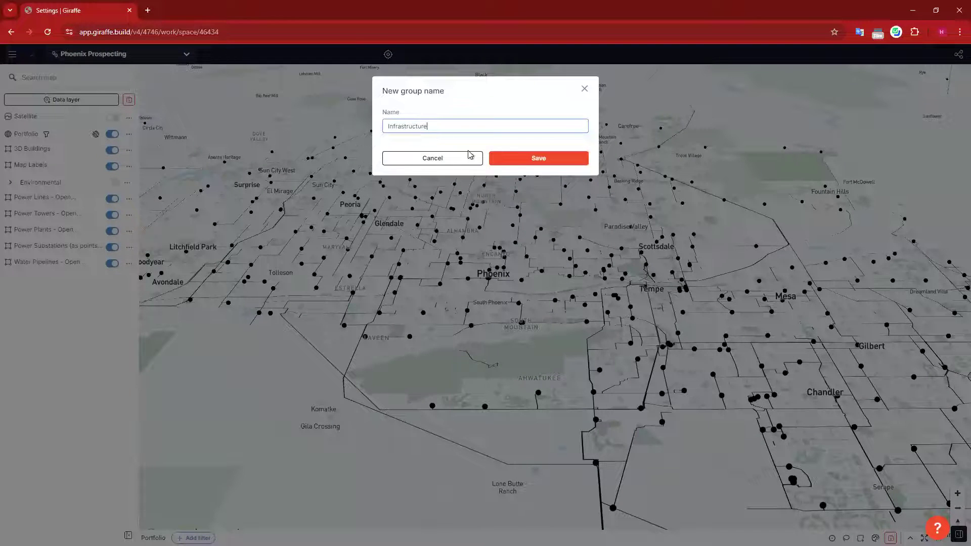
{"action": "left_click", "coordinate": [527, 161]}
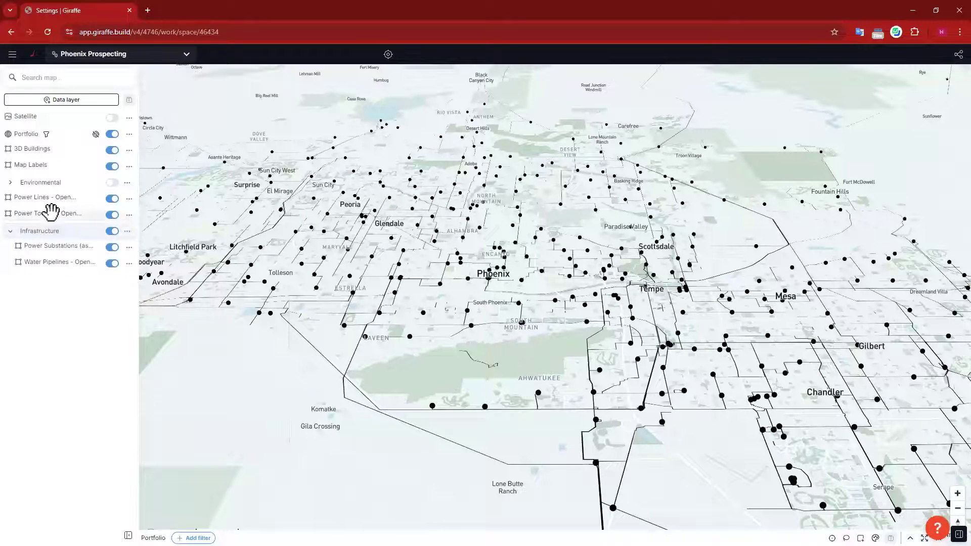
{"action": "left_click_drag", "start_coordinate": [61, 231], "coordinate": [61, 229]}
{"action": "left_click_drag", "start_coordinate": [55, 195], "coordinate": [65, 211]}
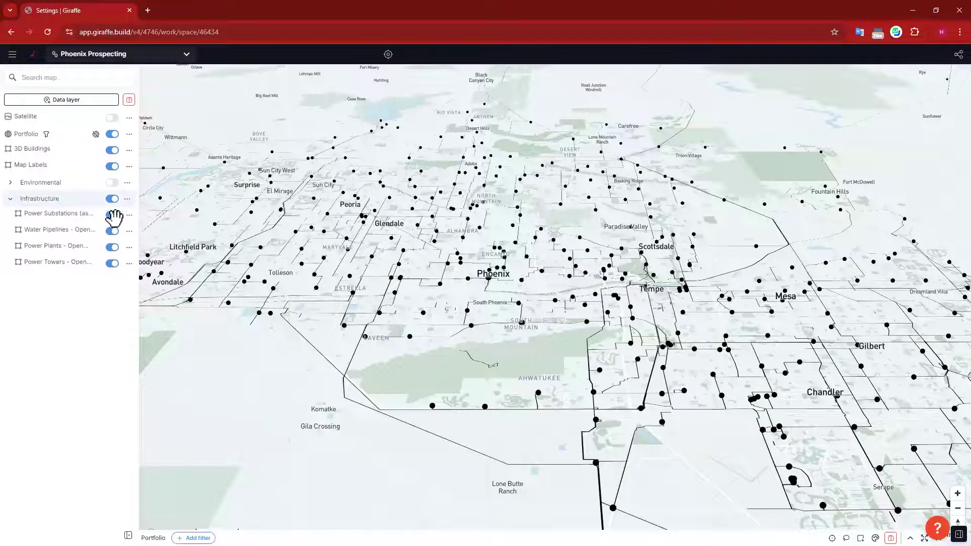
{"action": "left_click", "coordinate": [114, 200]}
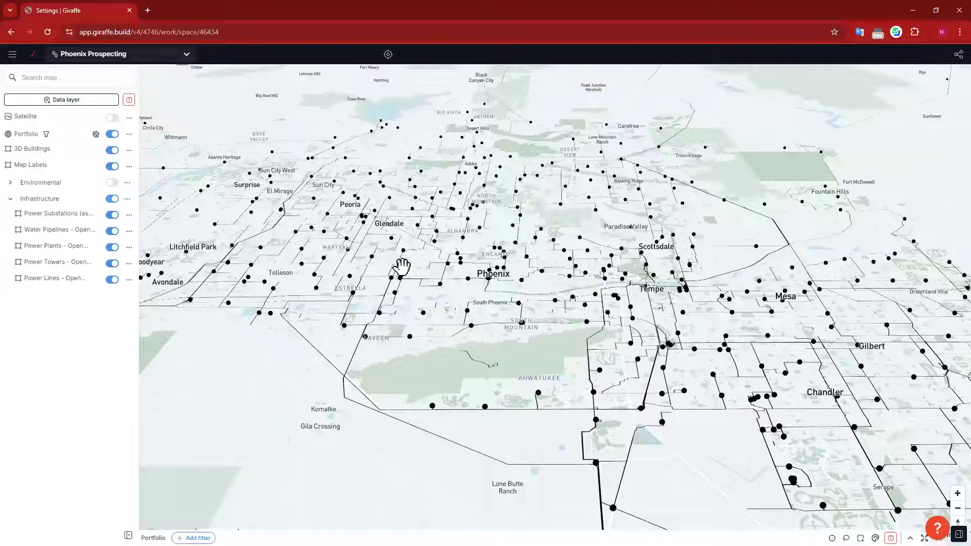
{"action": "left_click", "coordinate": [10, 201]}
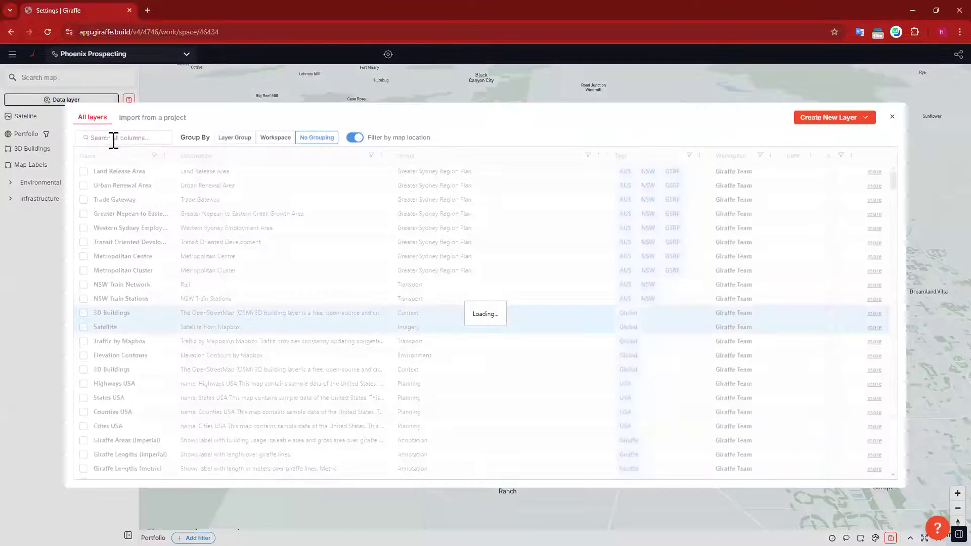
Step: Search the layer catalogue for 'regrid', tick Regrid New and close to add it
{"action": "left_click", "coordinate": [112, 135]}
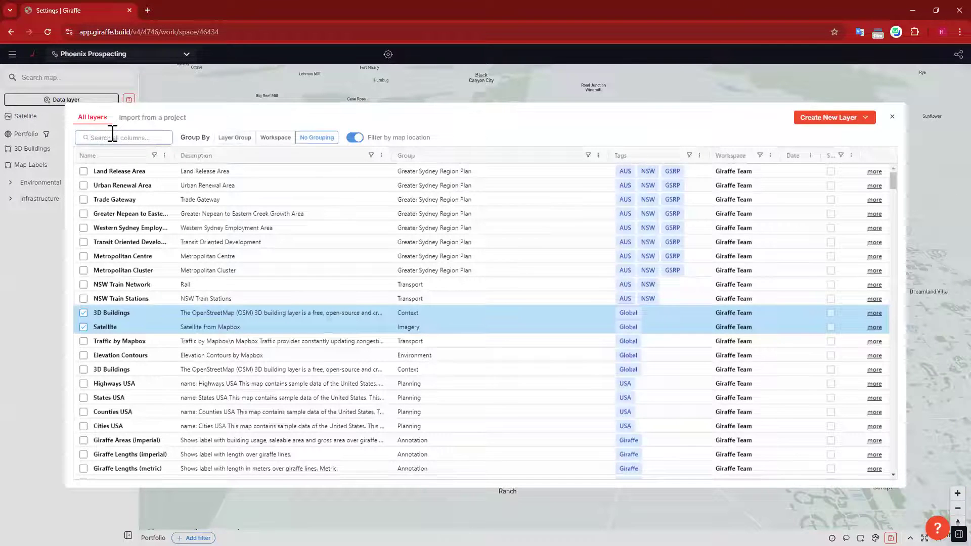
{"action": "type", "text": "regrid"}
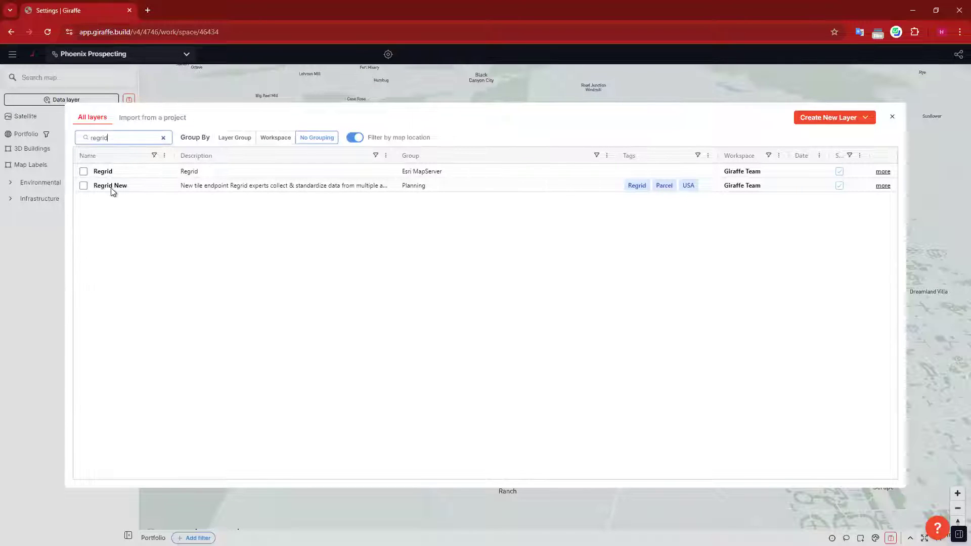
{"action": "left_click", "coordinate": [84, 186]}
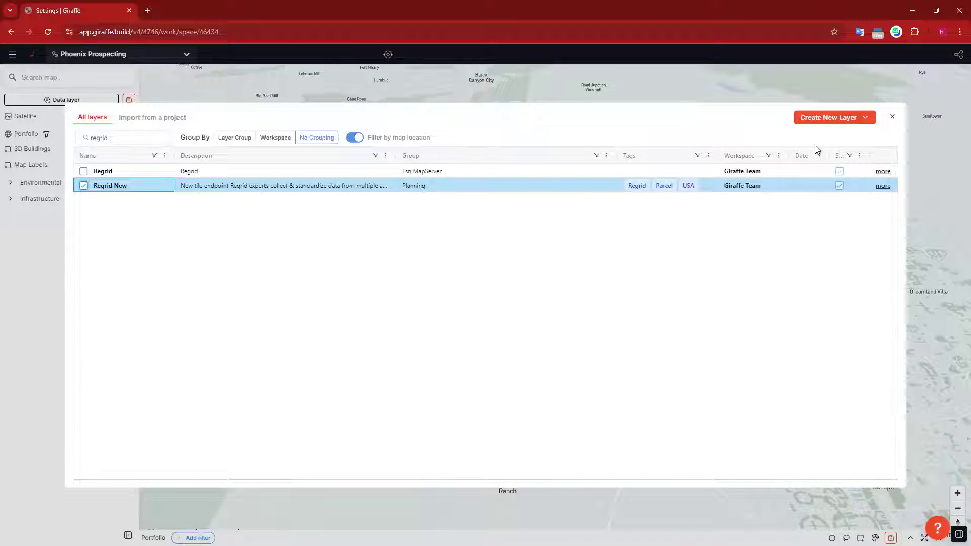
{"action": "left_click", "coordinate": [892, 118]}
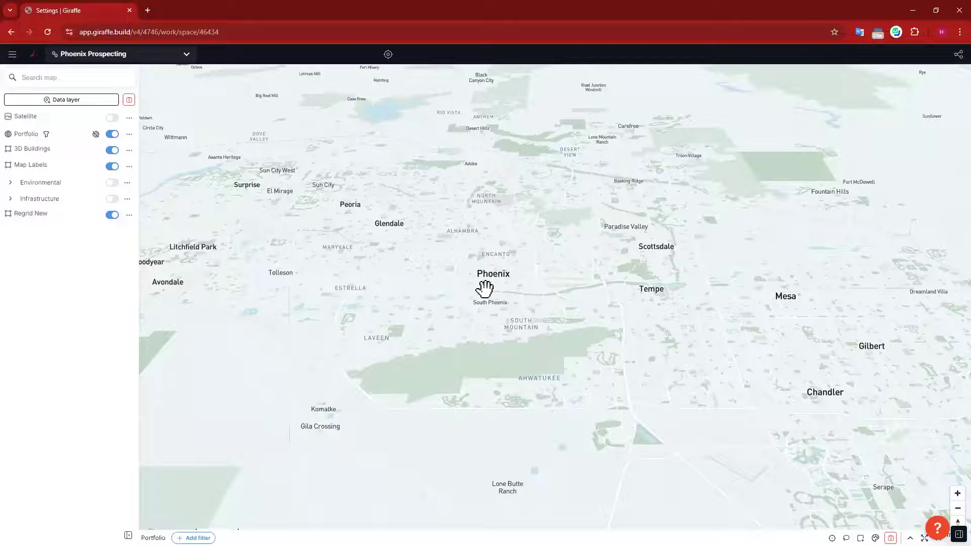
Step: Zoom and pan toward central Phoenix, rotating and tilting the 3D map over Central City
{"action": "scroll", "coordinate": [493, 277], "scroll_direction": "up", "scroll_amount": 1}
{"action": "scroll", "coordinate": [526, 266], "scroll_direction": "up", "scroll_amount": 5}
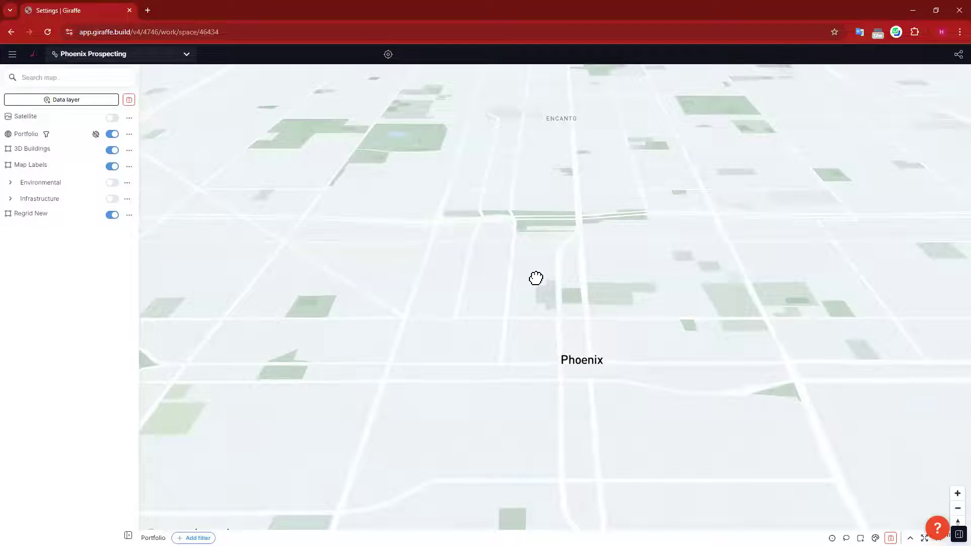
{"action": "left_click_drag", "start_coordinate": [536, 277], "coordinate": [467, 228]}
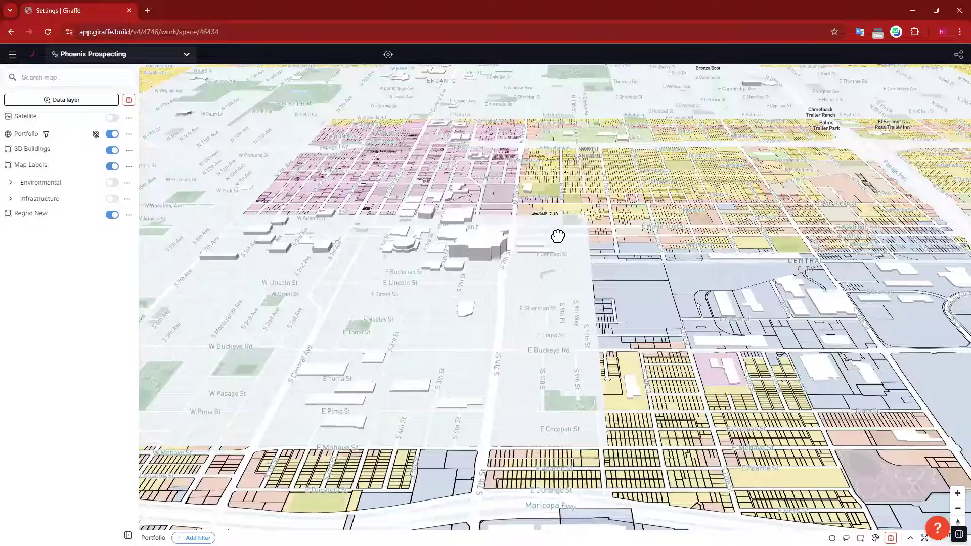
{"action": "left_click_drag", "start_coordinate": [667, 315], "coordinate": [585, 340]}
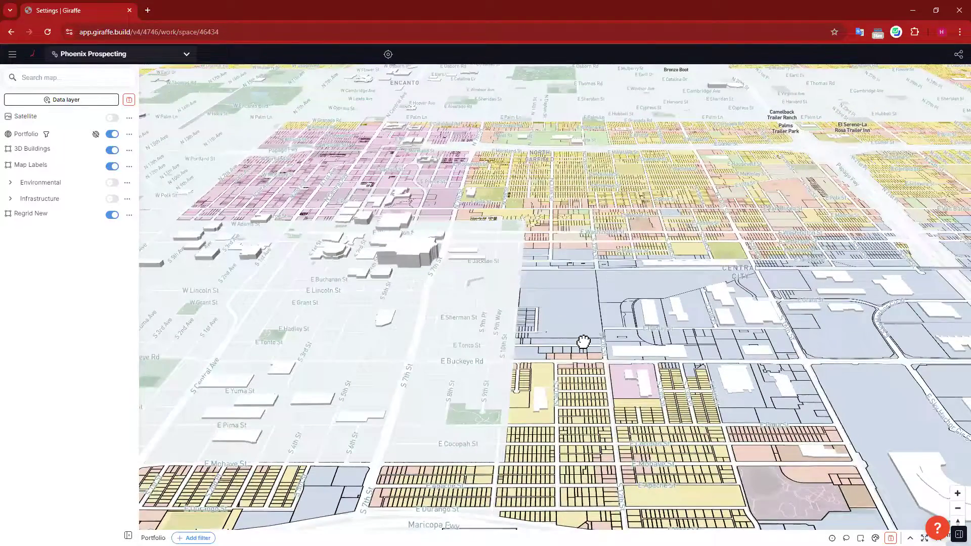
{"action": "right_click_drag", "start_coordinate": [582, 341], "coordinate": [549, 300]}
{"action": "right_click_drag", "start_coordinate": [520, 255], "coordinate": [519, 218]}
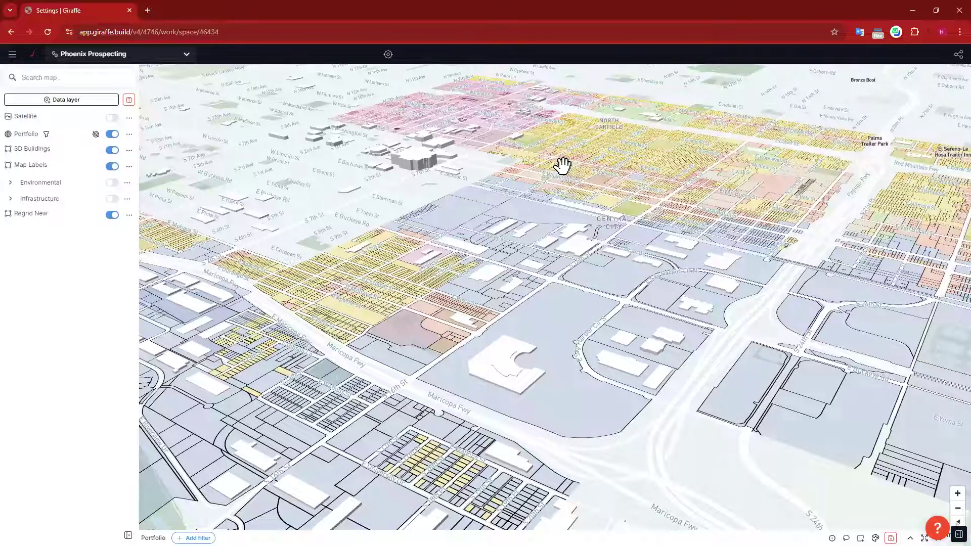
{"action": "left_click_drag", "start_coordinate": [559, 329], "coordinate": [493, 417]}
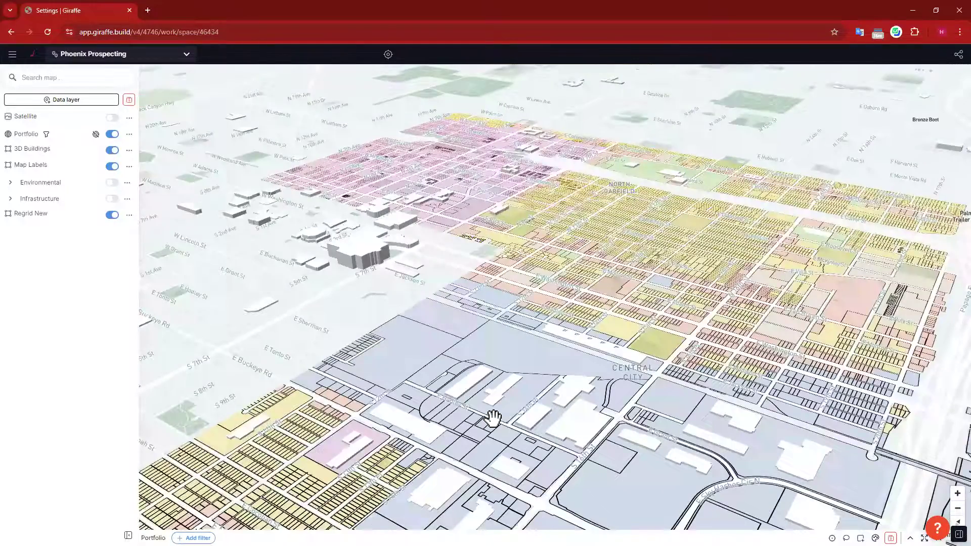
{"action": "left_click_drag", "start_coordinate": [597, 268], "coordinate": [585, 409]}
{"action": "left_click_drag", "start_coordinate": [665, 319], "coordinate": [642, 340]}
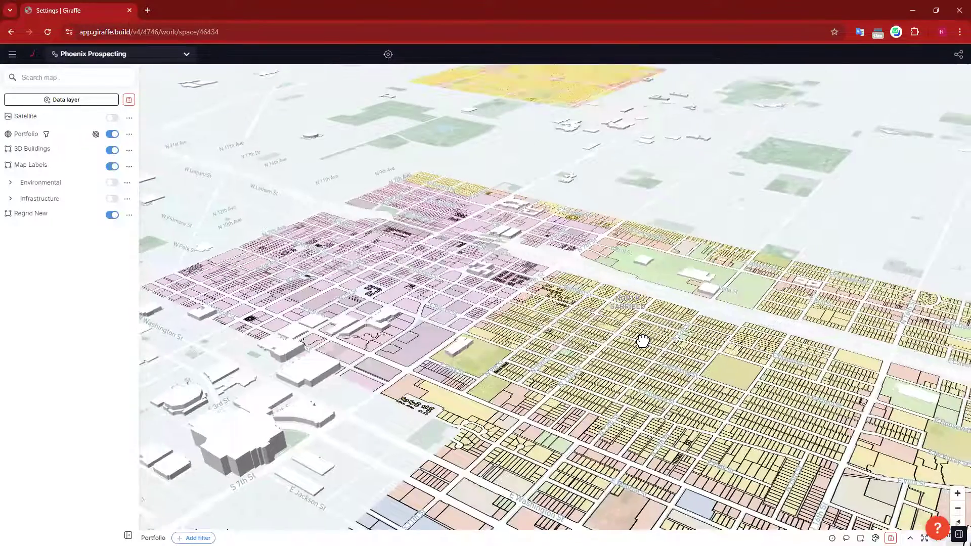
Step: Pan toward Encanto and north of McDowell Rd, zooming in until Regrid parcels render
{"action": "scroll", "coordinate": [642, 341], "scroll_direction": "down", "scroll_amount": 5}
{"action": "left_click_drag", "start_coordinate": [802, 399], "coordinate": [810, 408]}
{"action": "left_click_drag", "start_coordinate": [632, 309], "coordinate": [769, 369]}
{"action": "left_click_drag", "start_coordinate": [544, 344], "coordinate": [578, 366]}
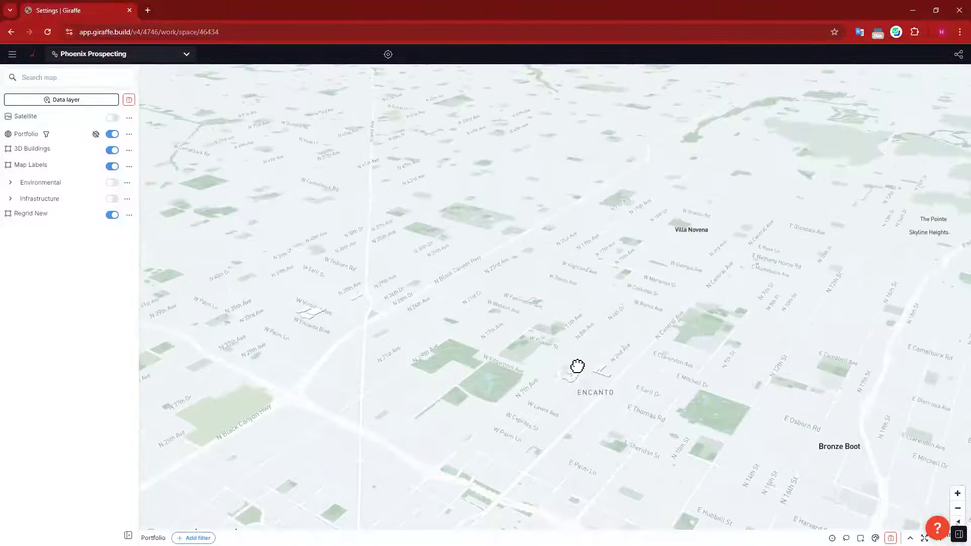
{"action": "right_click_drag", "start_coordinate": [589, 371], "coordinate": [475, 303]}
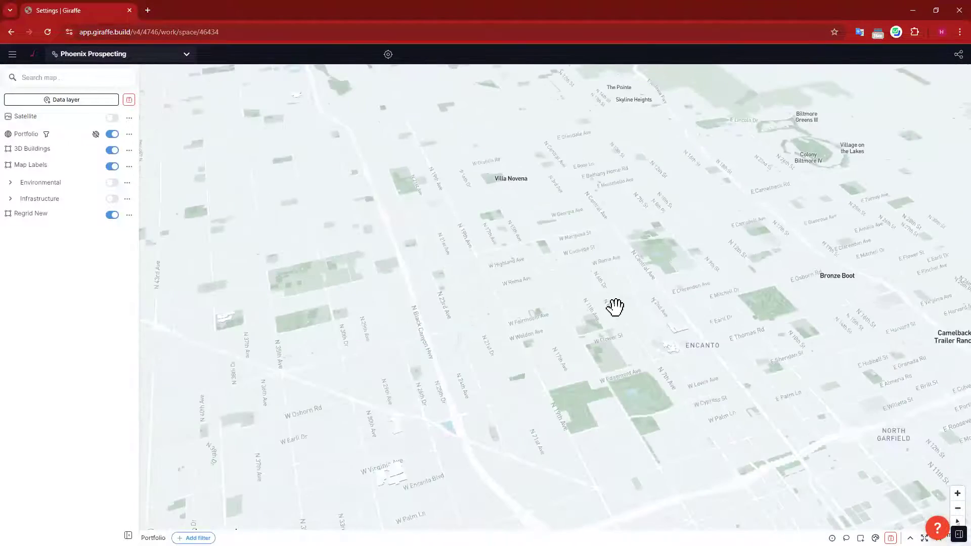
{"action": "left_click_drag", "start_coordinate": [620, 307], "coordinate": [887, 307]}
{"action": "scroll", "coordinate": [509, 384], "scroll_direction": "down", "scroll_amount": 3}
{"action": "right_click_drag", "start_coordinate": [509, 384], "coordinate": [490, 308]}
{"action": "left_click_drag", "start_coordinate": [686, 324], "coordinate": [511, 342]}
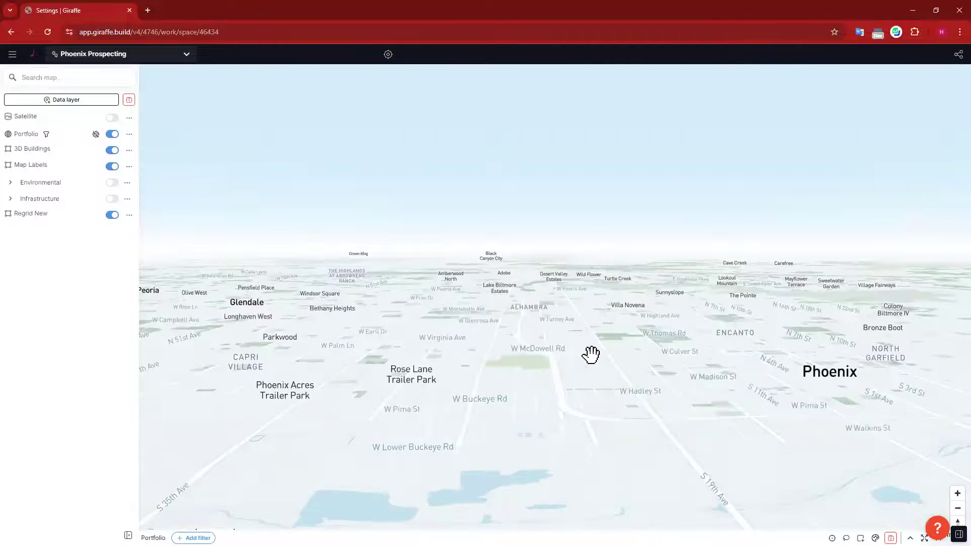
{"action": "scroll", "coordinate": [591, 354], "scroll_direction": "up", "scroll_amount": 3}
{"action": "scroll", "coordinate": [591, 353], "scroll_direction": "down", "scroll_amount": 5}
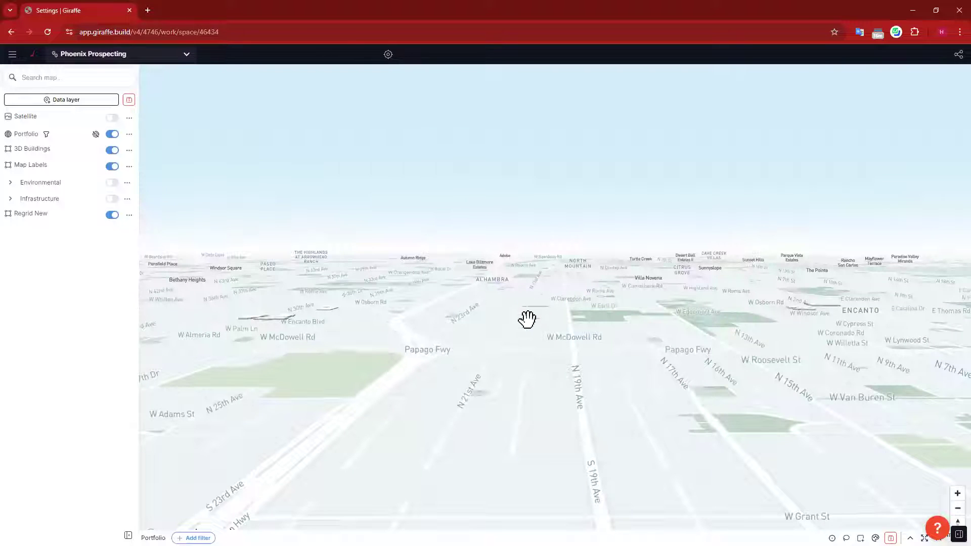
{"action": "left_click_drag", "start_coordinate": [531, 344], "coordinate": [626, 342]}
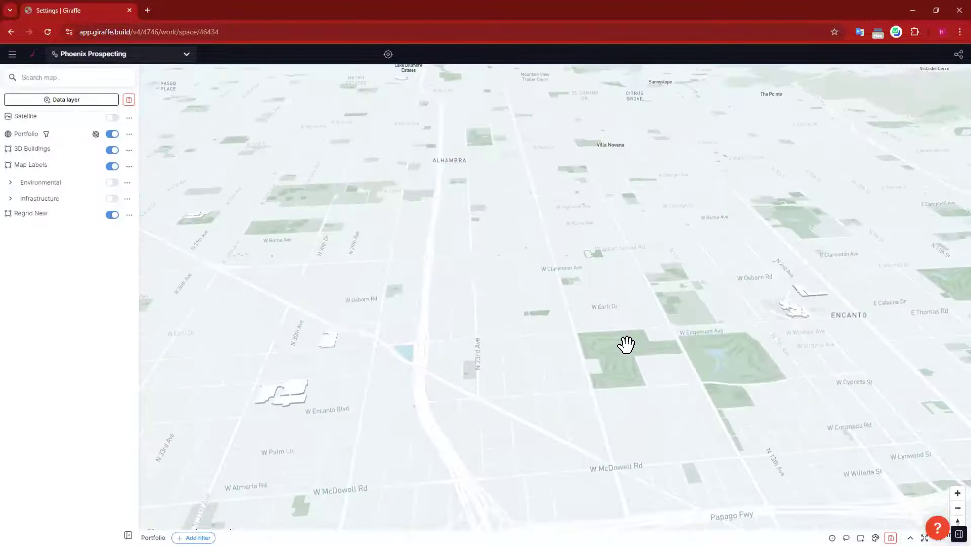
{"action": "scroll", "coordinate": [625, 344], "scroll_direction": "up", "scroll_amount": 3}
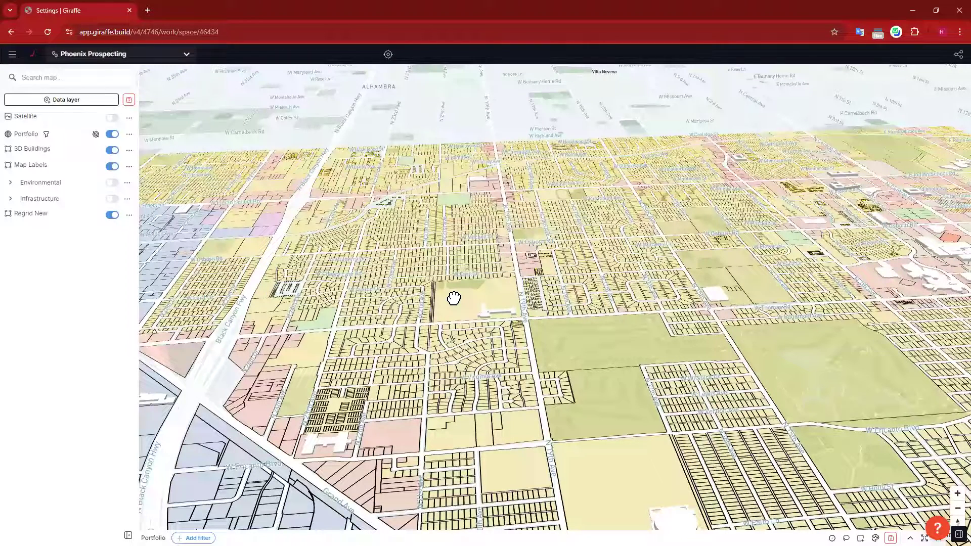
{"action": "right_click", "coordinate": [456, 299]}
{"action": "left_click", "coordinate": [959, 535]}
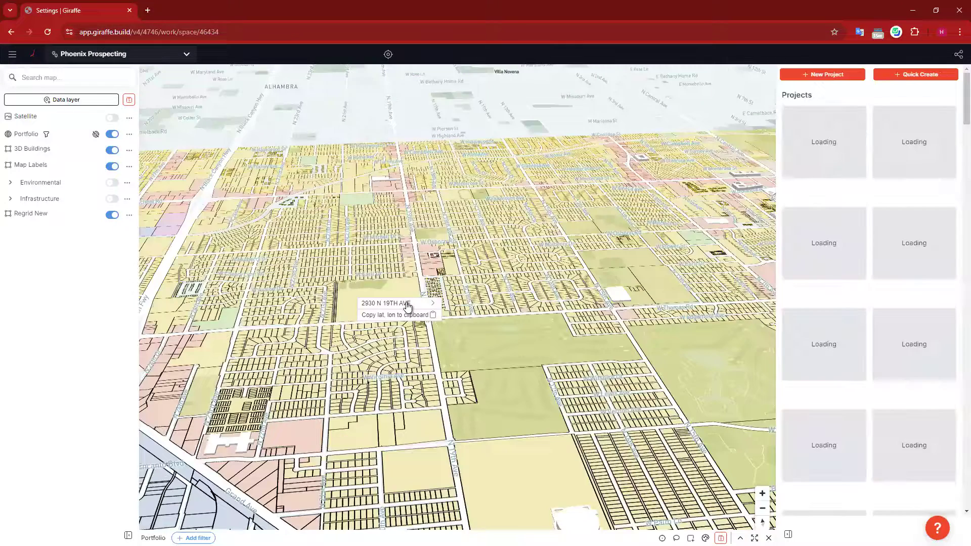
{"action": "left_click", "coordinate": [410, 305]}
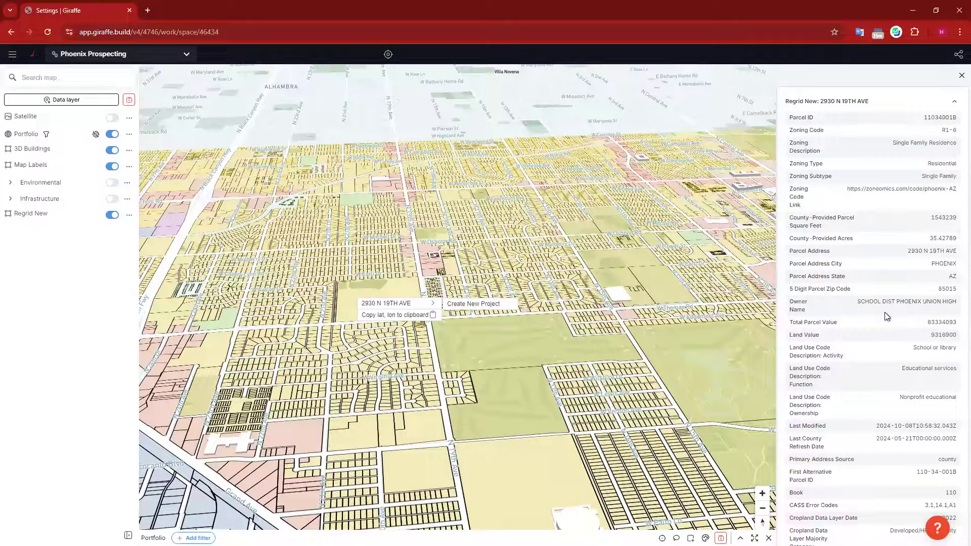
{"action": "scroll", "coordinate": [886, 315], "scroll_direction": "down", "scroll_amount": 15}
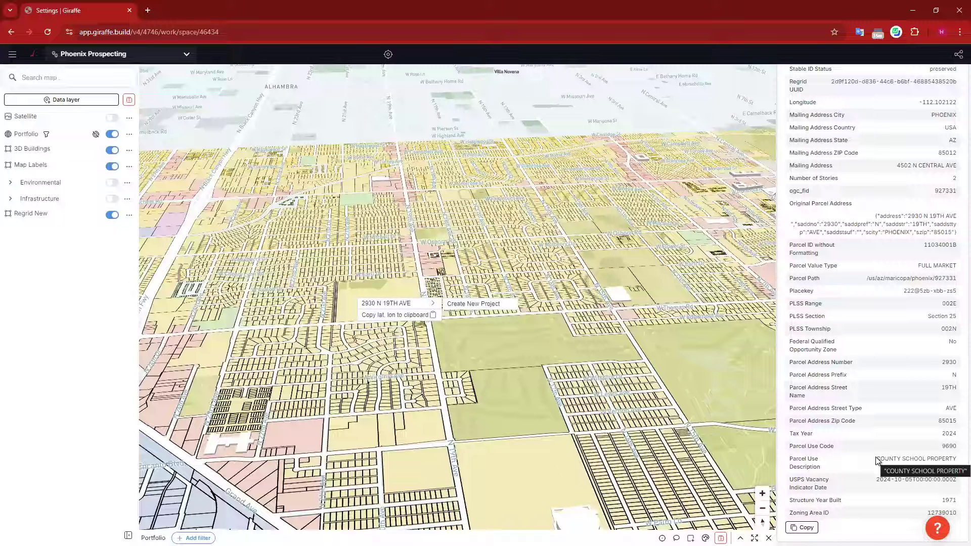
{"action": "scroll", "coordinate": [877, 391], "scroll_direction": "up", "scroll_amount": 15}
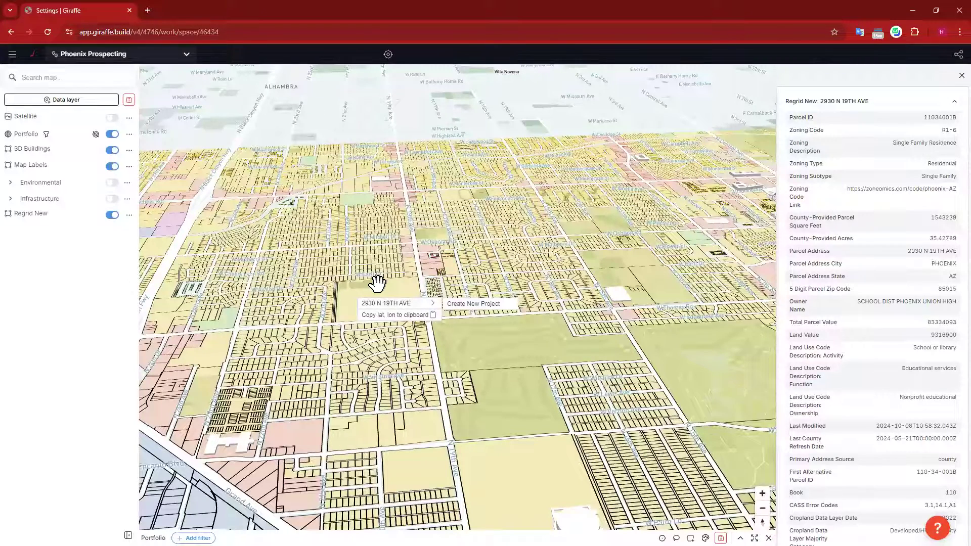
{"action": "scroll", "coordinate": [888, 203], "scroll_direction": "down", "scroll_amount": 15}
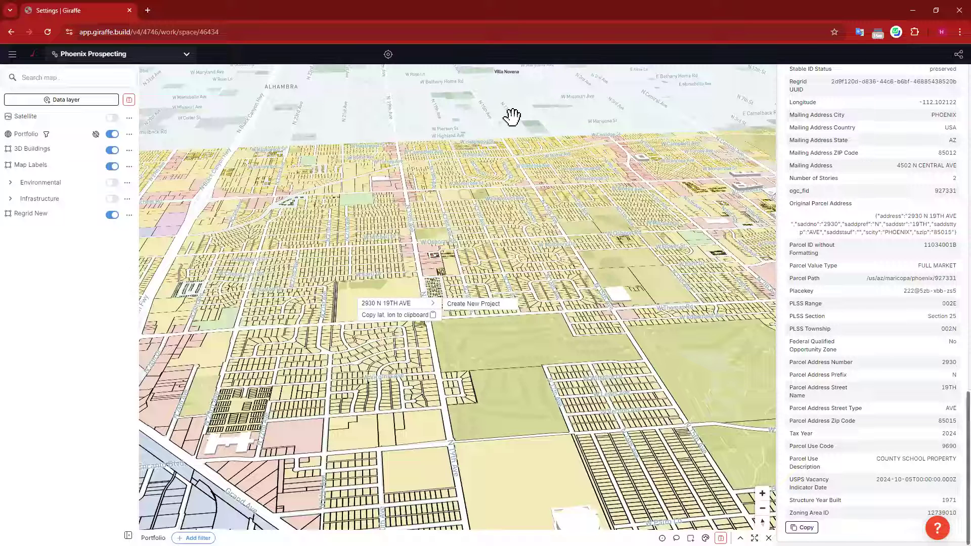
{"action": "left_click", "coordinate": [364, 339]}
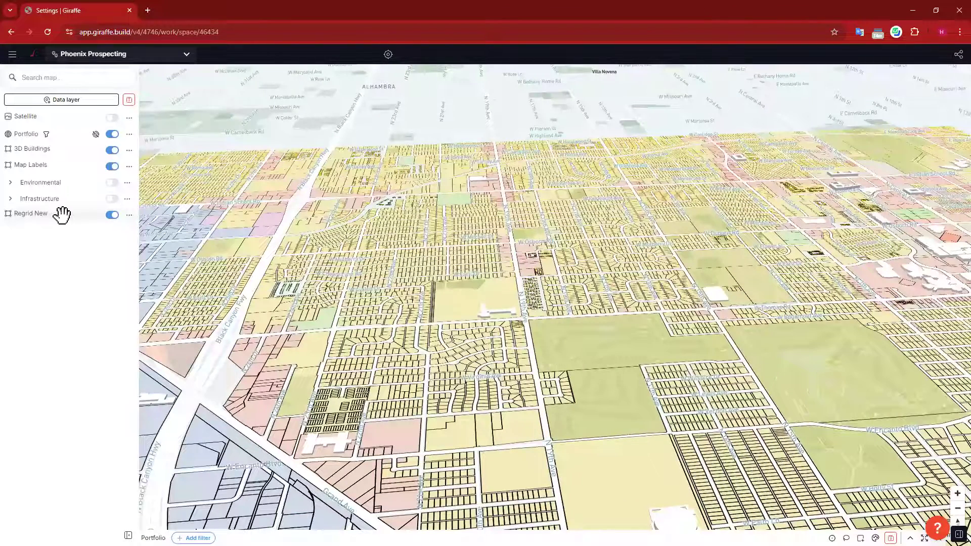
Step: Inspect parcels around the green field, then fly the map to parcel 11112001
{"action": "left_click", "coordinate": [128, 215]}
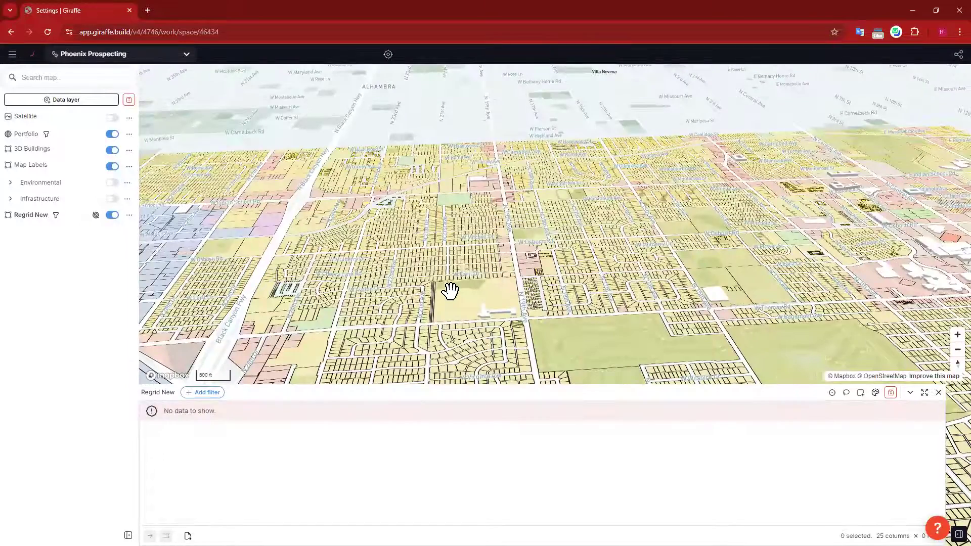
{"action": "left_click_drag", "start_coordinate": [450, 291], "coordinate": [446, 288]}
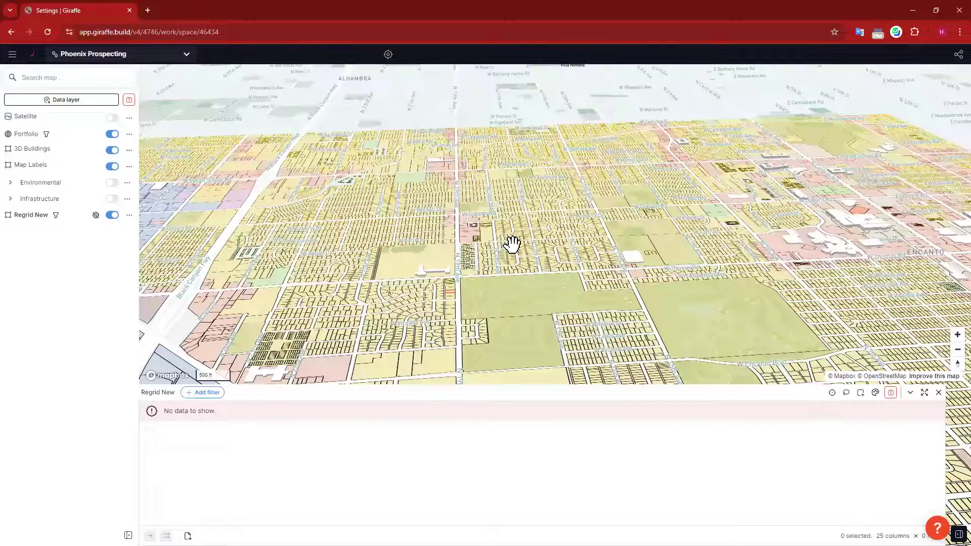
{"action": "left_click", "coordinate": [517, 290]}
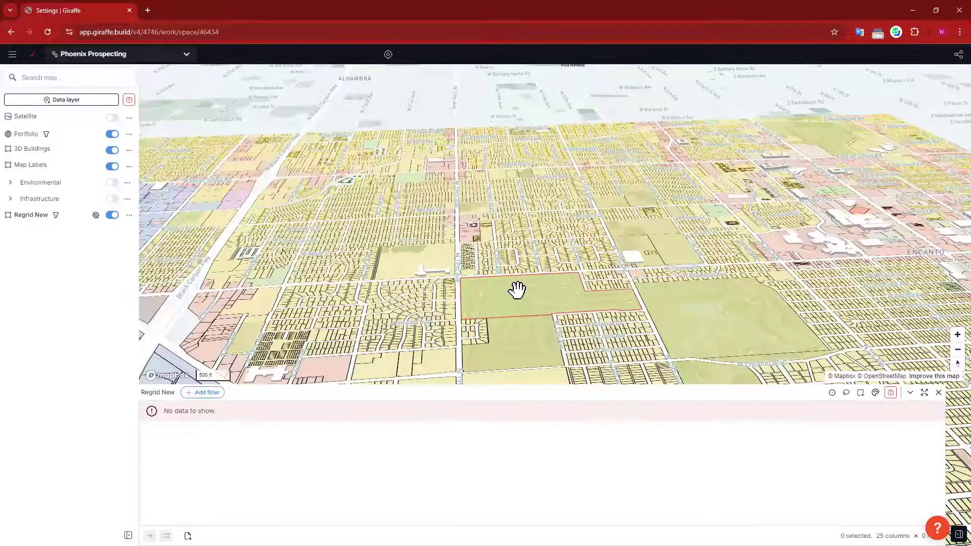
{"action": "left_click", "coordinate": [410, 108]}
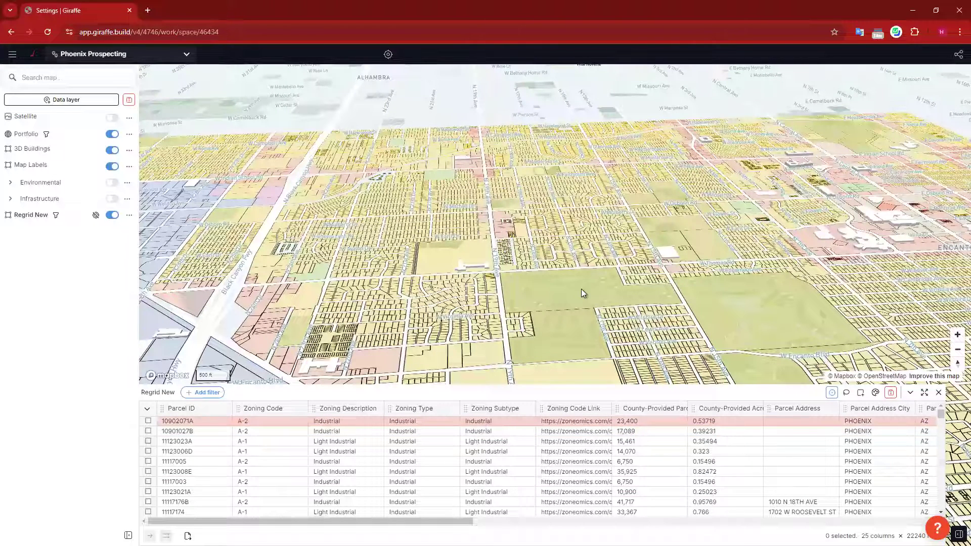
{"action": "left_click", "coordinate": [462, 255]}
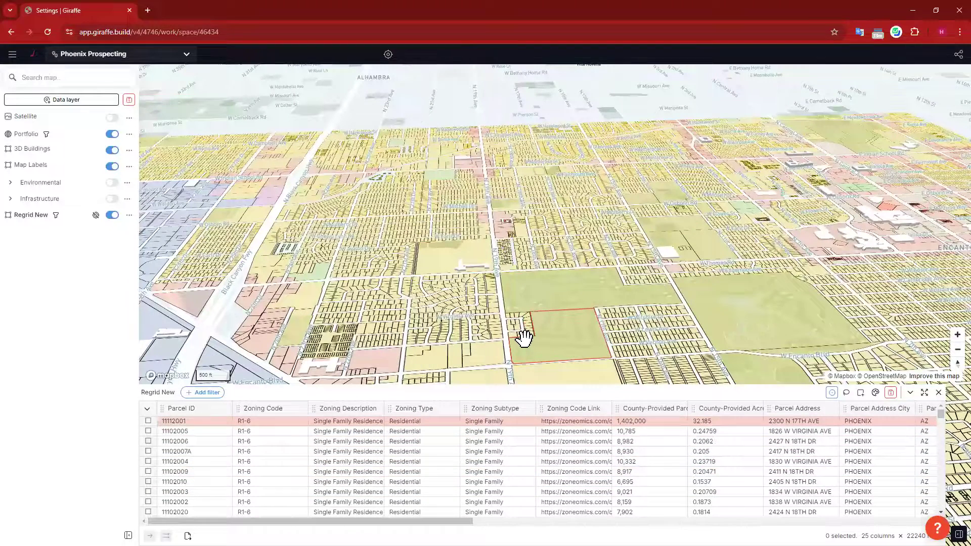
{"action": "left_click", "coordinate": [426, 421]}
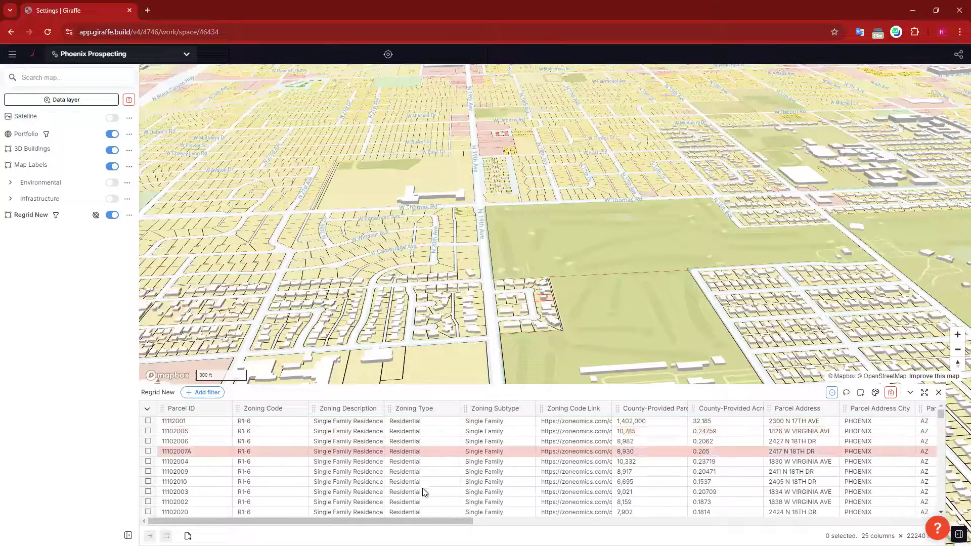
Step: Select parcels 11102010, 11102009, 11102011 and 11102007A in the Regrid New table
{"action": "left_click", "coordinate": [147, 434]}
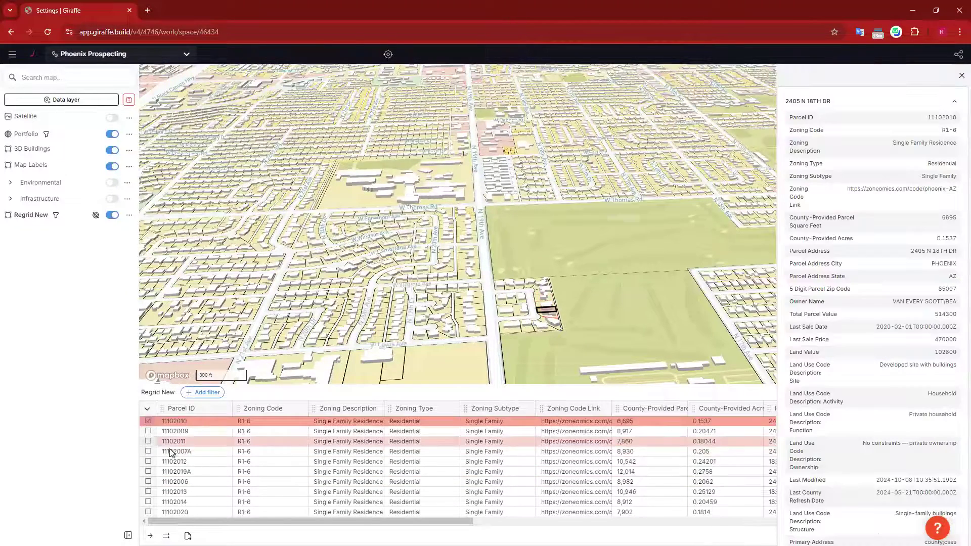
{"action": "left_click", "coordinate": [148, 431]}
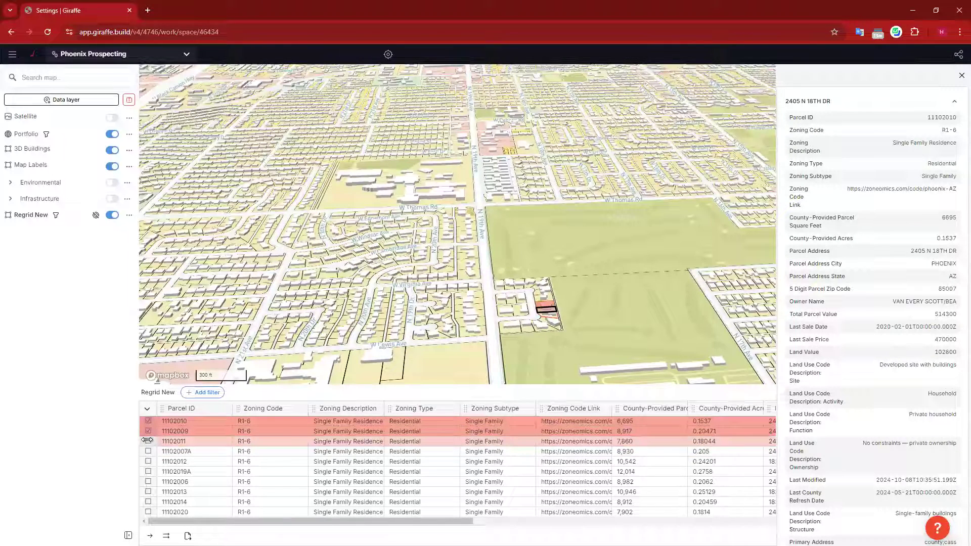
{"action": "left_click", "coordinate": [147, 440]}
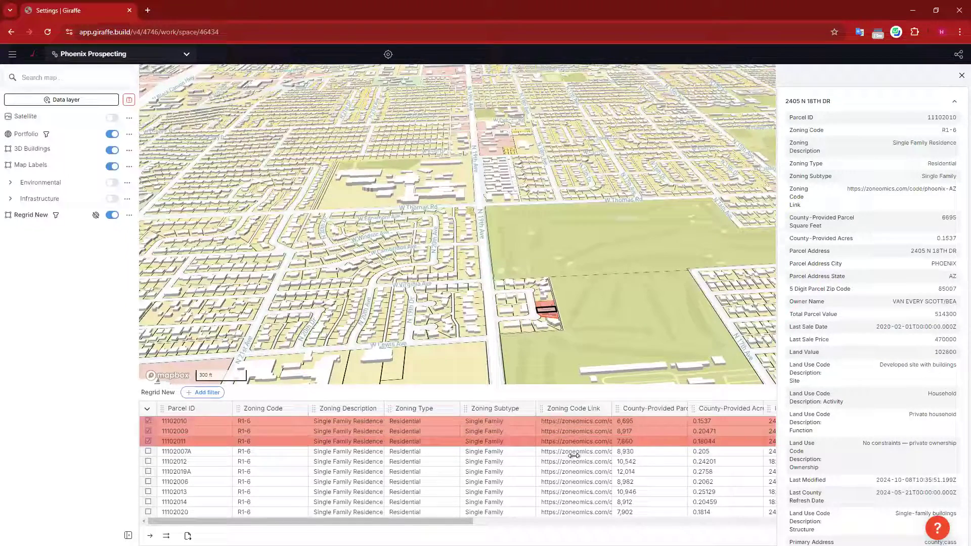
{"action": "left_click", "coordinate": [147, 451]}
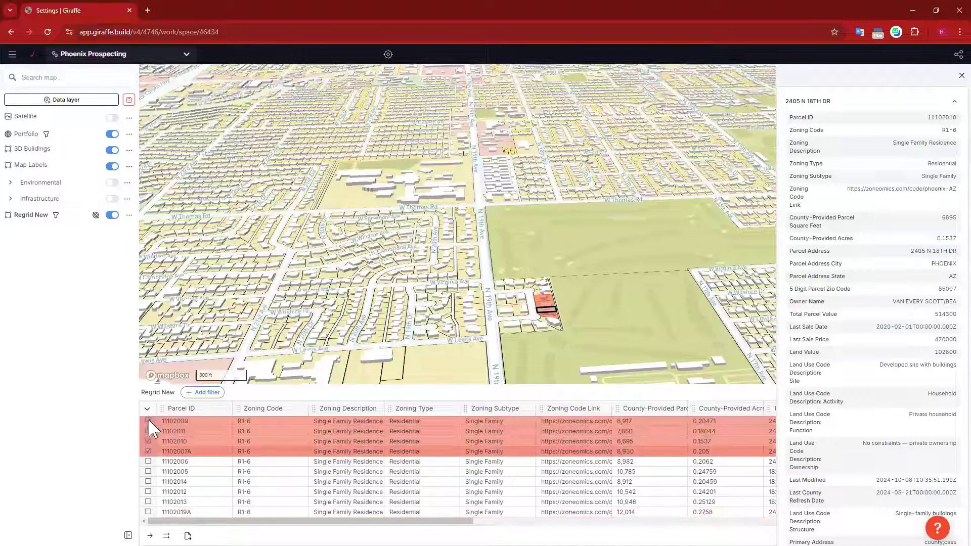
Step: Deselect all four parcels so none stays selected, and zoom the map out
{"action": "left_click", "coordinate": [146, 431]}
{"action": "left_click", "coordinate": [146, 441]}
{"action": "left_click", "coordinate": [147, 452]}
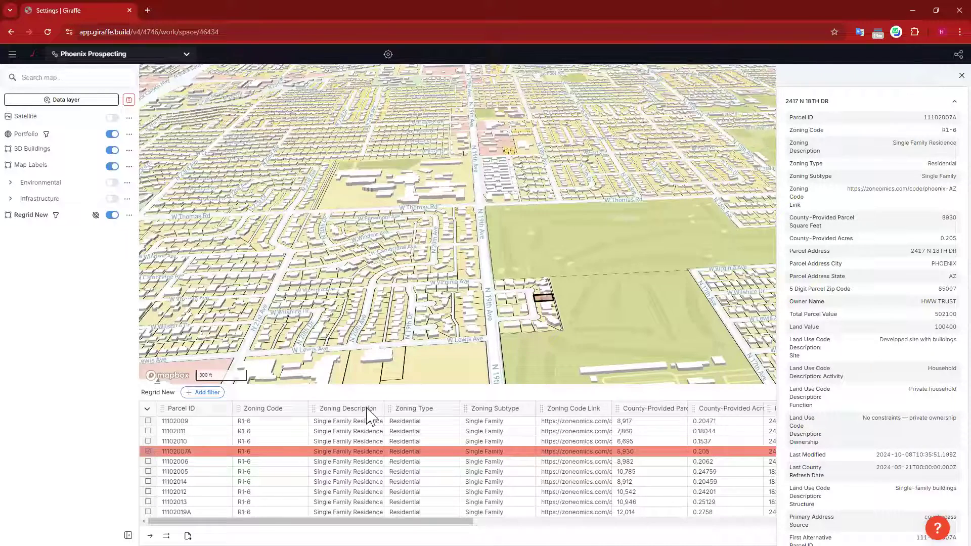
{"action": "left_click", "coordinate": [147, 451]}
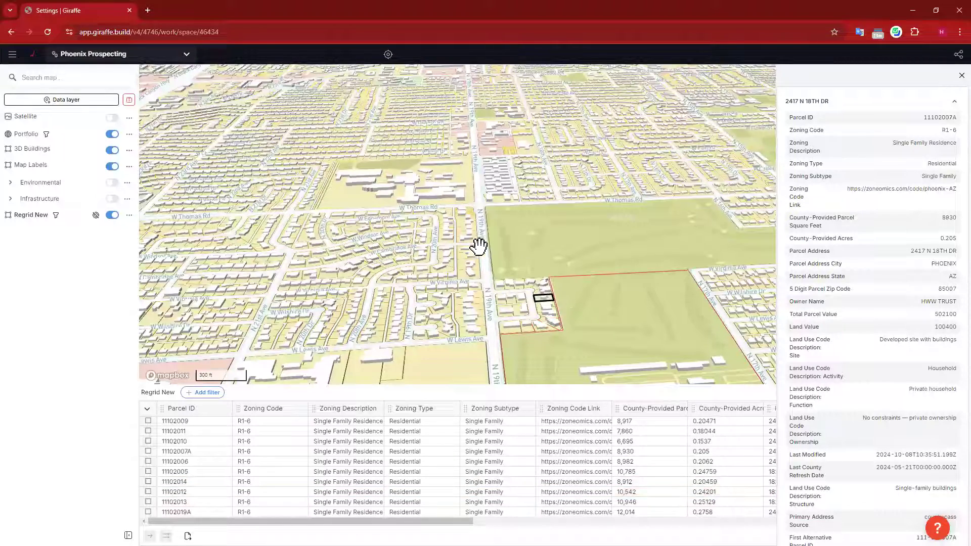
{"action": "scroll", "coordinate": [539, 300], "scroll_direction": "down", "scroll_amount": 3}
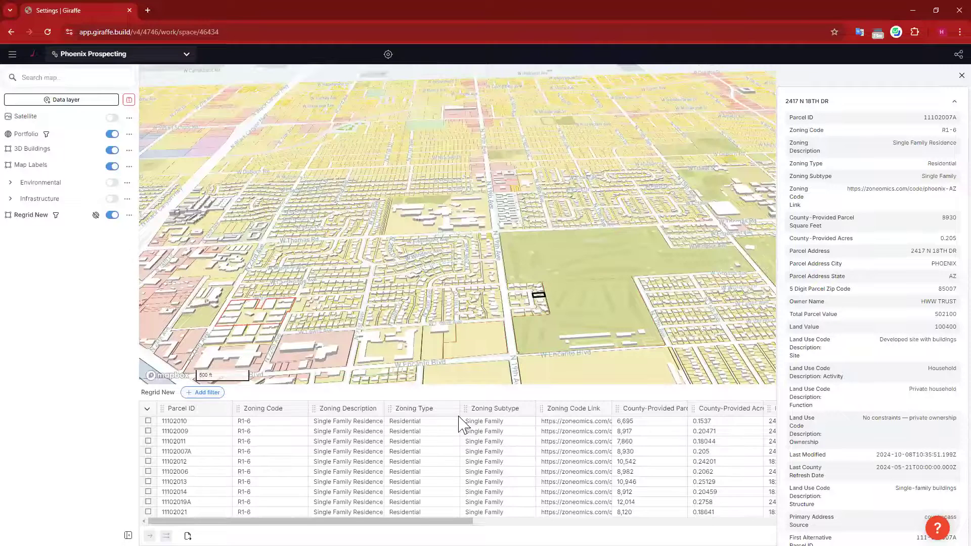
Step: Add a Zoning Type filter to the Regrid New parcel table by searching 'zoning'
{"action": "left_click", "coordinate": [206, 393]}
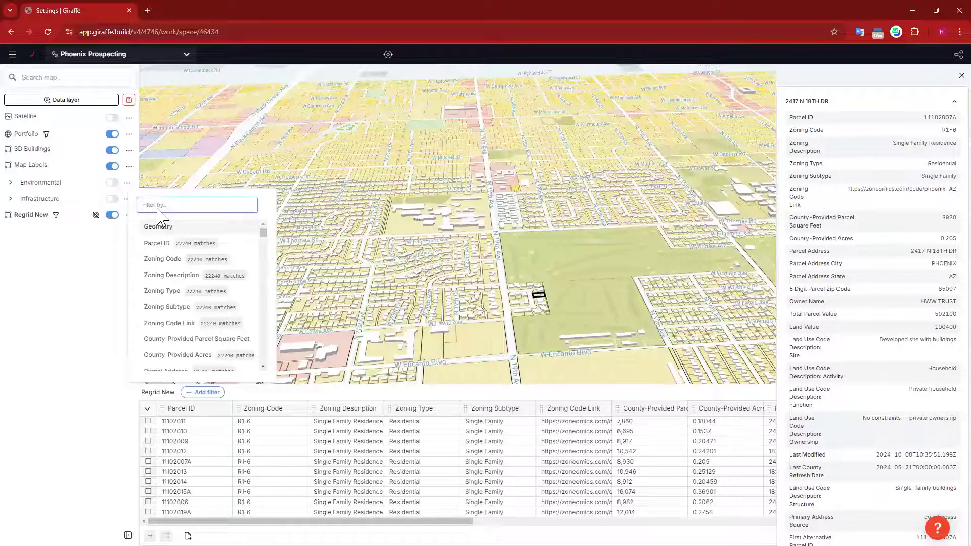
{"action": "type", "text": "zoning"}
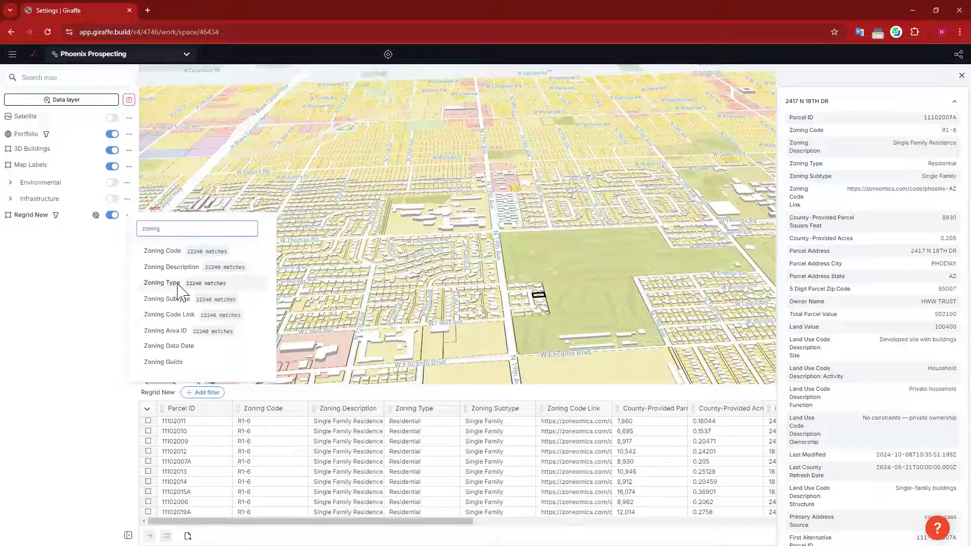
{"action": "left_click", "coordinate": [429, 411]}
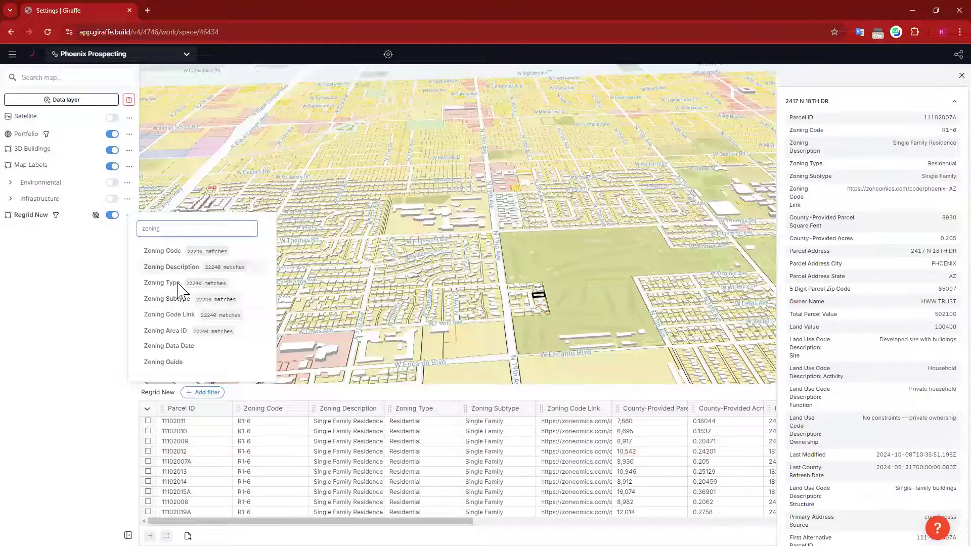
{"action": "key", "text": "Return"}
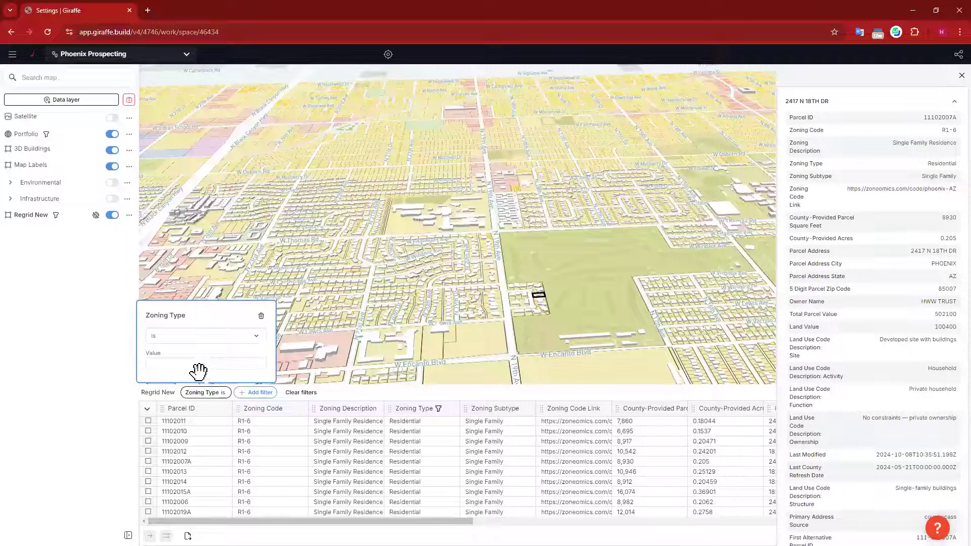
Step: Set the Zoning Type filter value to 'Industrial' with a capital I
{"action": "left_click", "coordinate": [207, 363]}
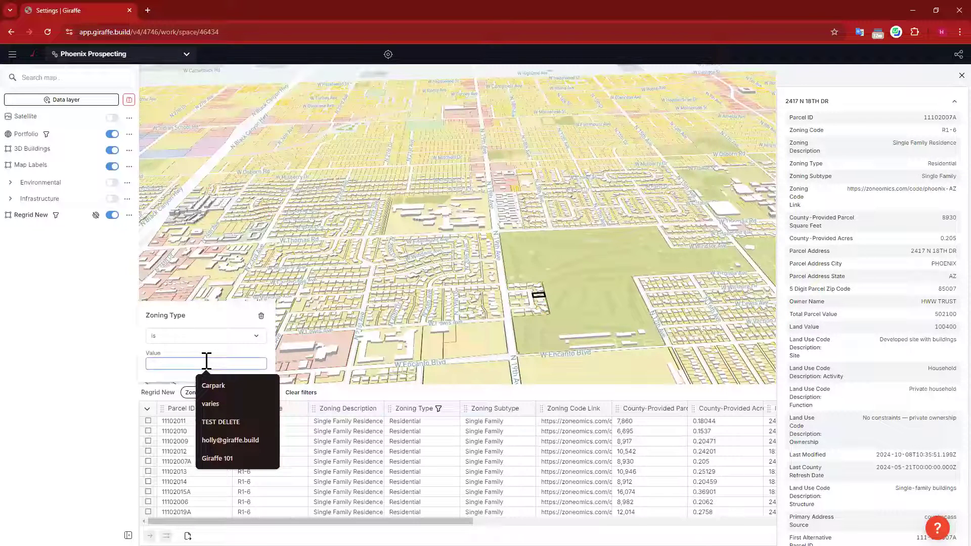
{"action": "type", "text": "ind"}
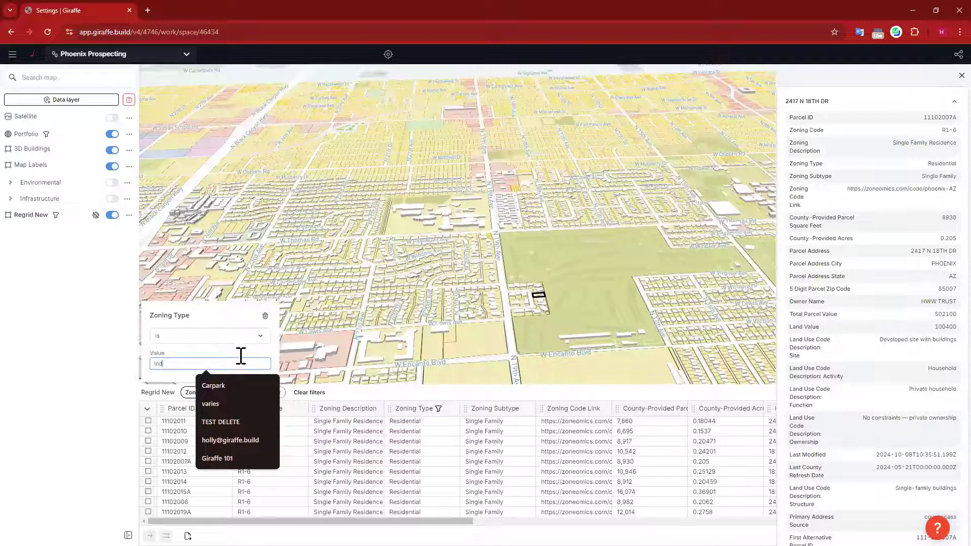
{"action": "type", "text": "ustrial"}
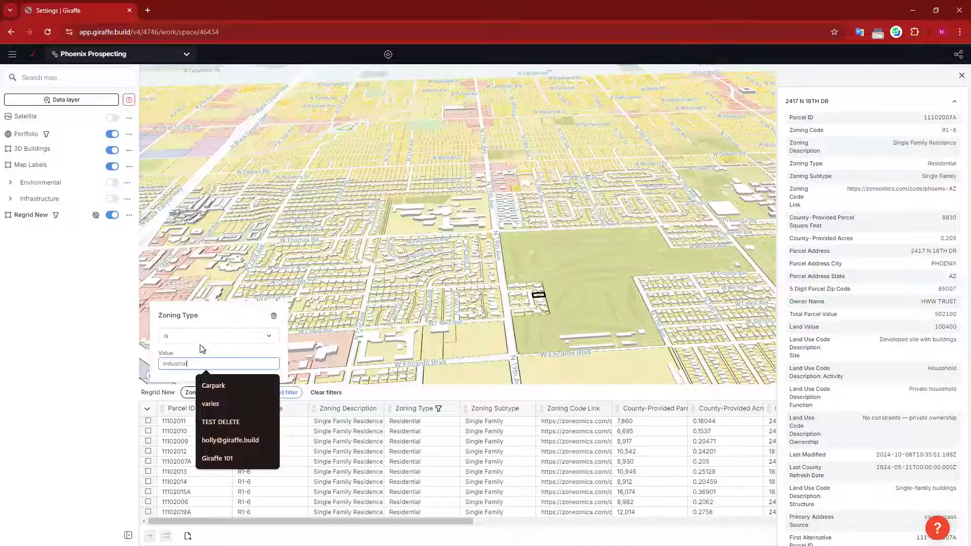
{"action": "key", "text": "Return"}
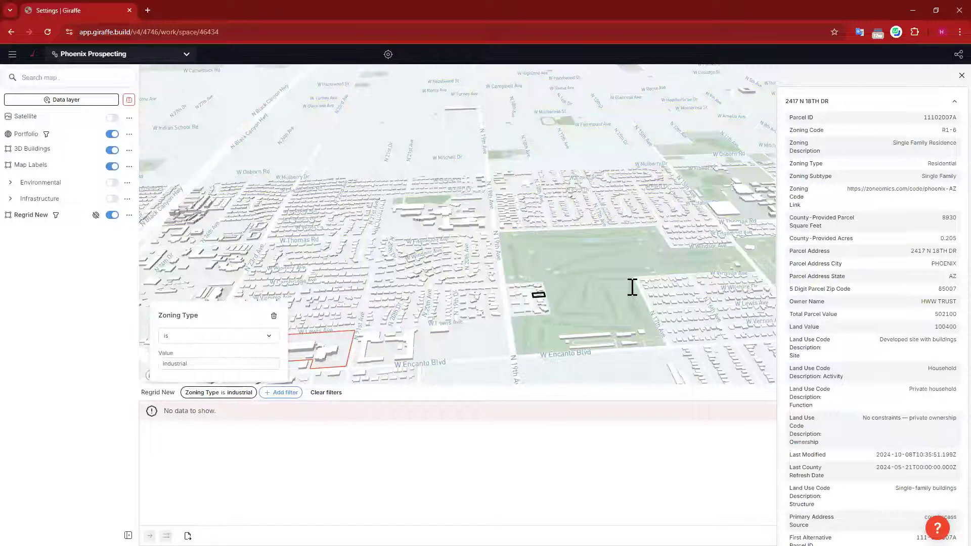
{"action": "left_click", "coordinate": [190, 365]}
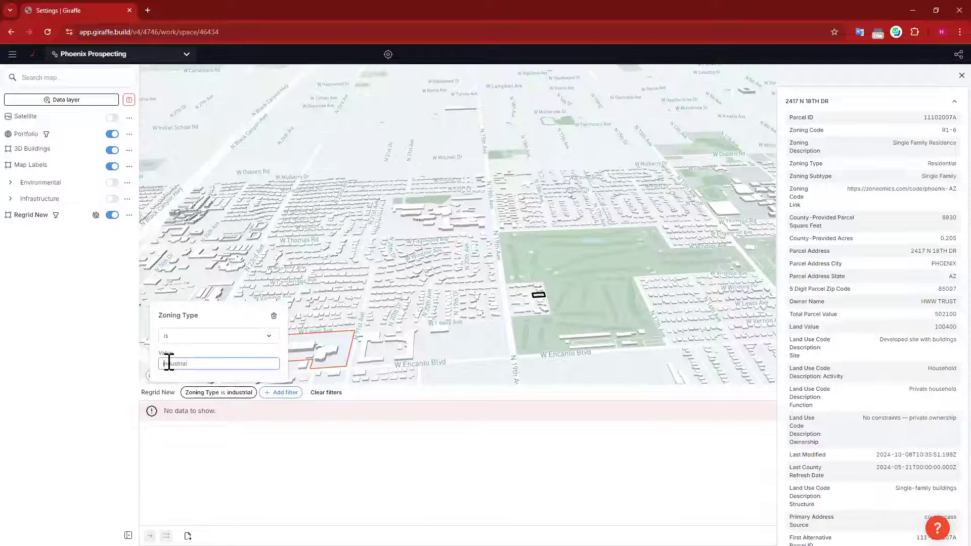
{"action": "key", "text": "BackSpace"}
{"action": "type", "text": "I"}
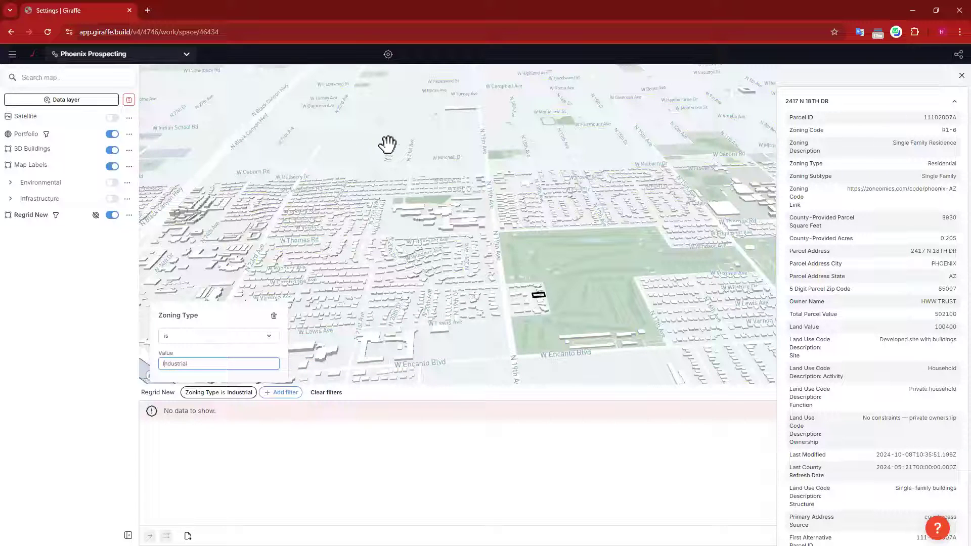
Step: Pan and tilt the map across the city onto the industrial blocks
{"action": "left_click_drag", "start_coordinate": [340, 132], "coordinate": [527, 148]}
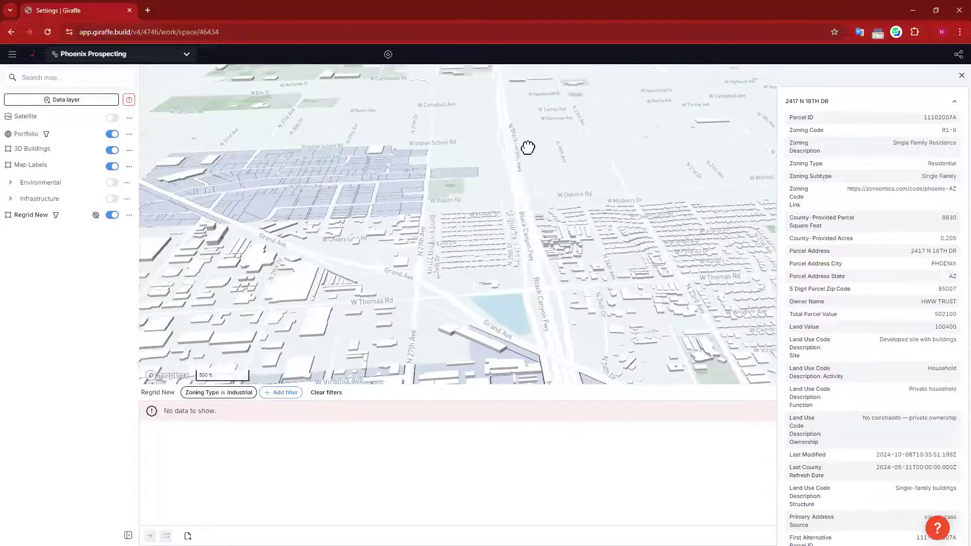
{"action": "left_click_drag", "start_coordinate": [489, 251], "coordinate": [493, 248]}
{"action": "left_click_drag", "start_coordinate": [428, 258], "coordinate": [467, 249]}
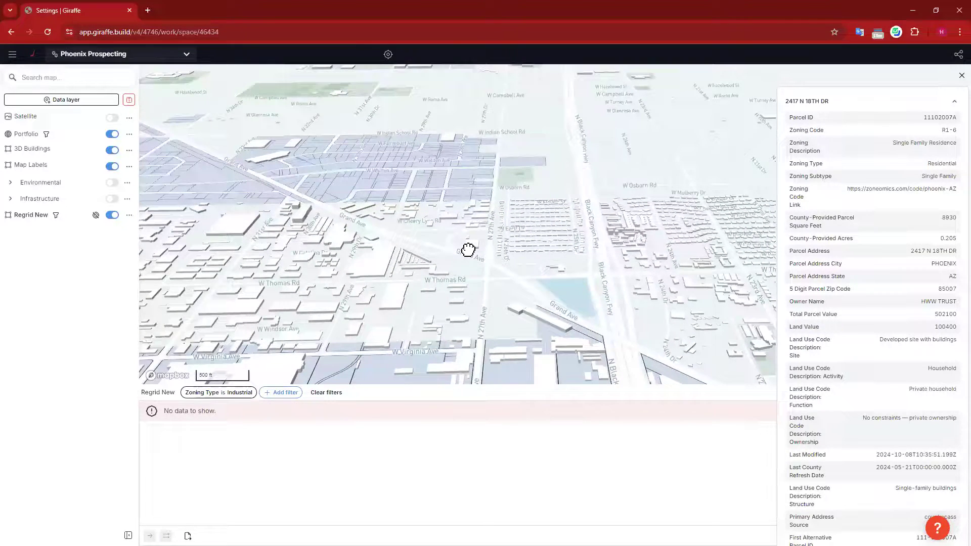
{"action": "right_click_drag", "start_coordinate": [470, 250], "coordinate": [505, 160]}
{"action": "left_click_drag", "start_coordinate": [505, 160], "coordinate": [507, 165]}
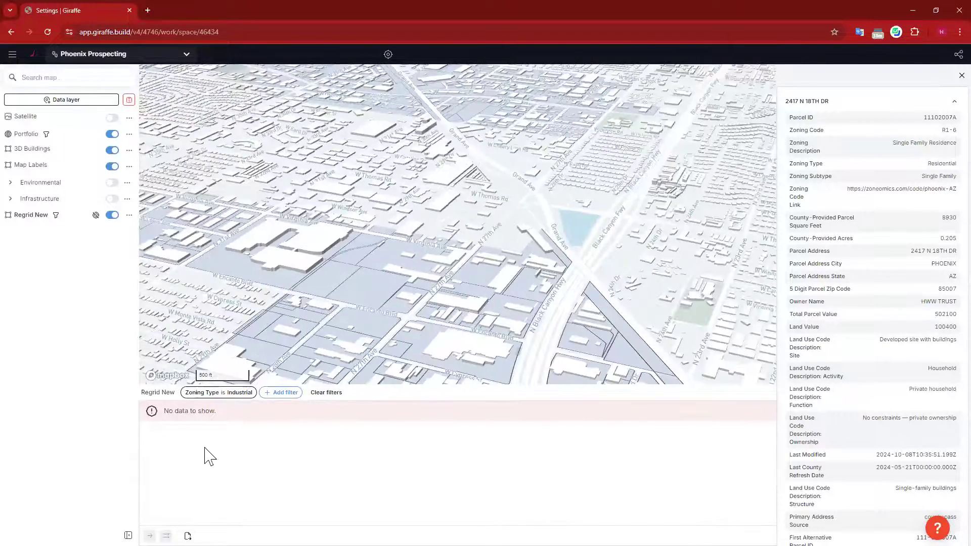
Step: Select the 8.26-acre Light Industrial parcel, close its details, and list fields for another filter
{"action": "left_click", "coordinate": [363, 288]}
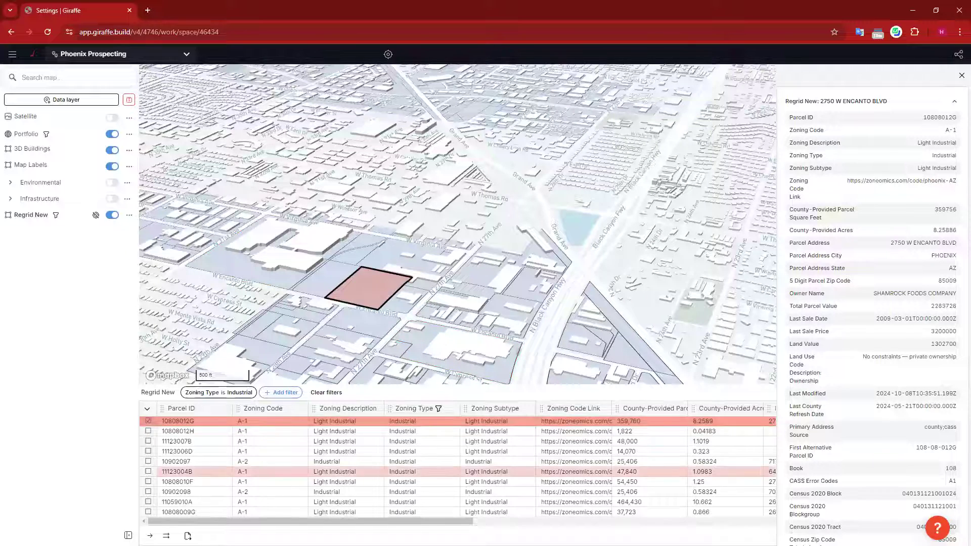
{"action": "left_click", "coordinate": [498, 409]}
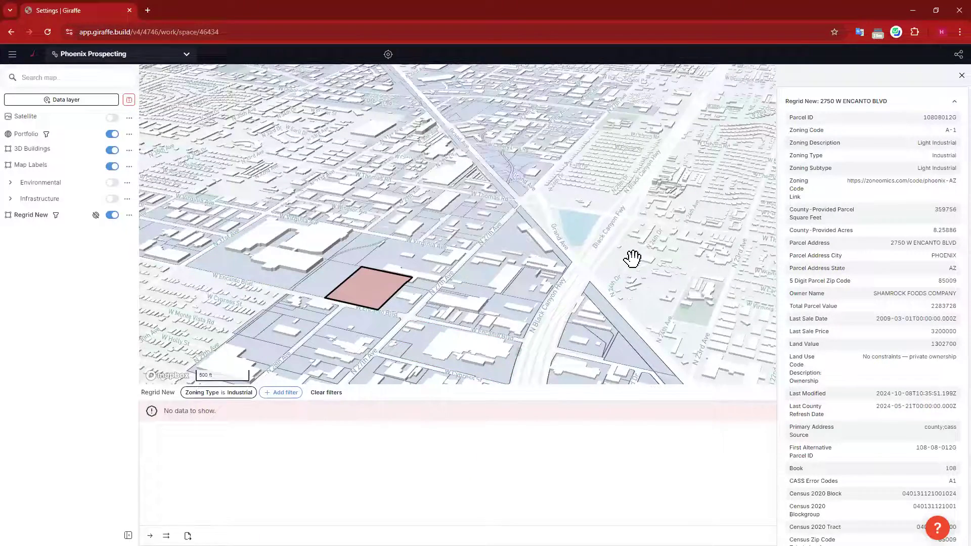
{"action": "left_click", "coordinate": [196, 299]}
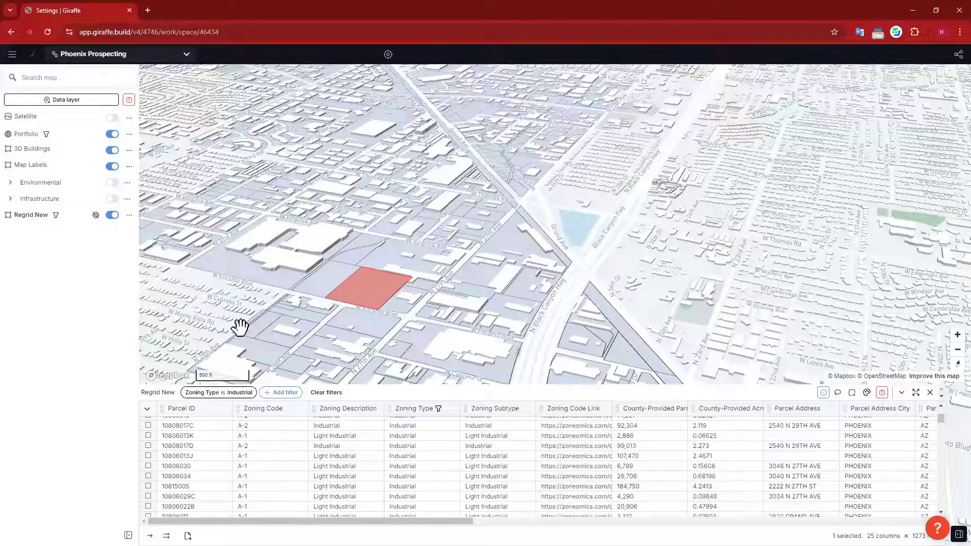
{"action": "left_click_drag", "start_coordinate": [183, 300], "coordinate": [204, 304]}
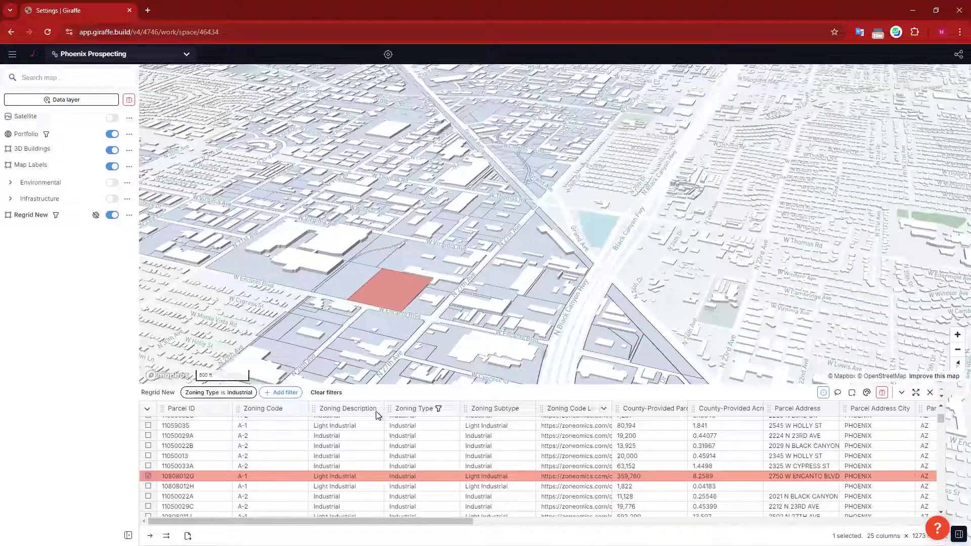
{"action": "left_click", "coordinate": [283, 393]}
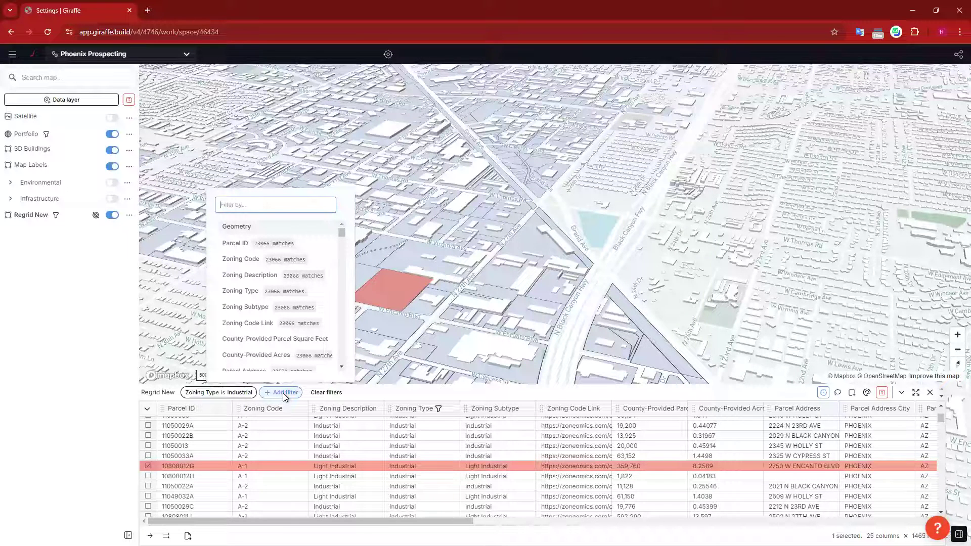
Step: Add a Regrid Calculated Parcel Acres filter set to greater than 3
{"action": "type", "text": "acre"}
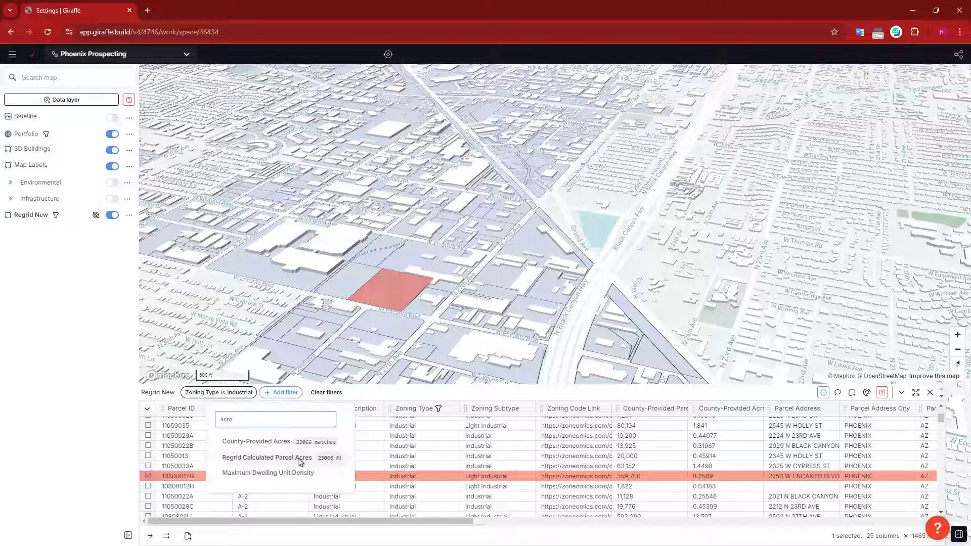
{"action": "key", "text": "Return"}
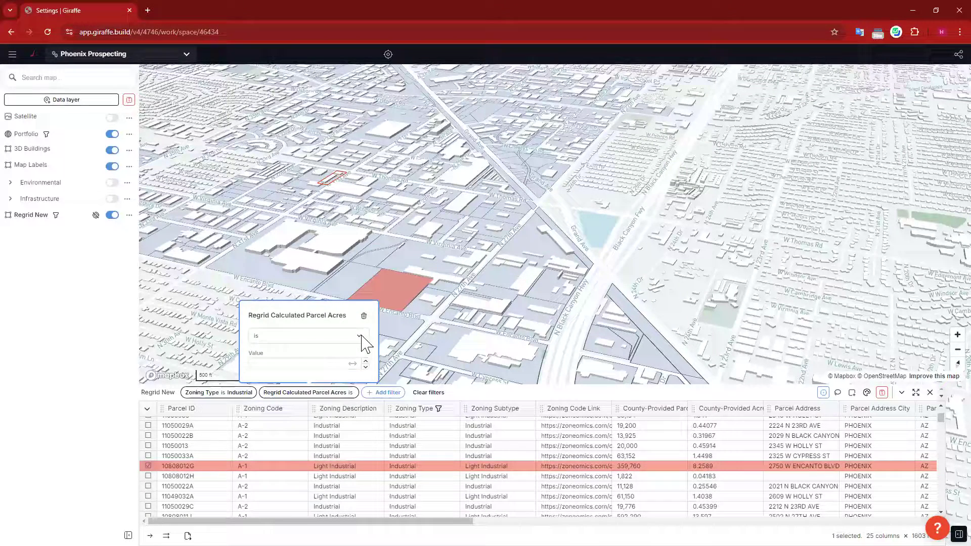
{"action": "left_click", "coordinate": [362, 337]}
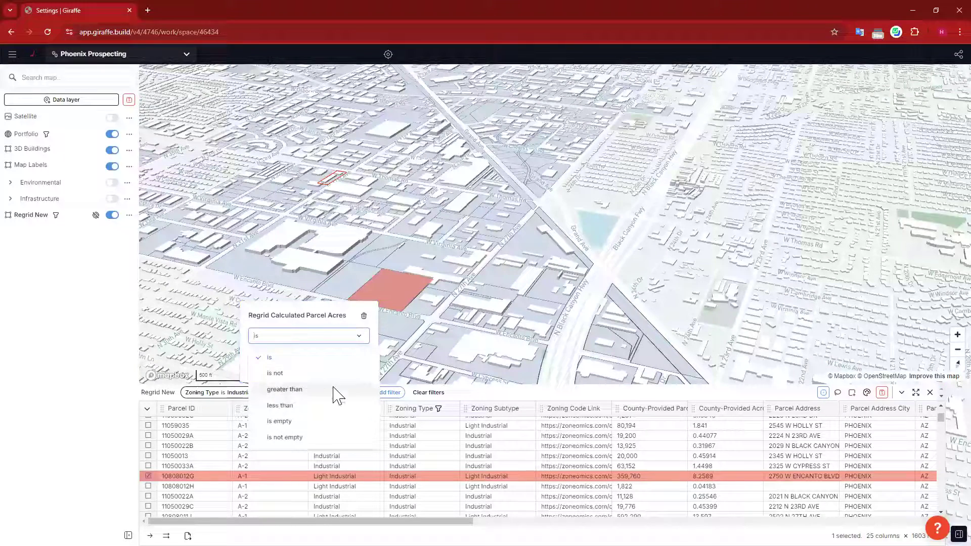
{"action": "left_click", "coordinate": [284, 388]}
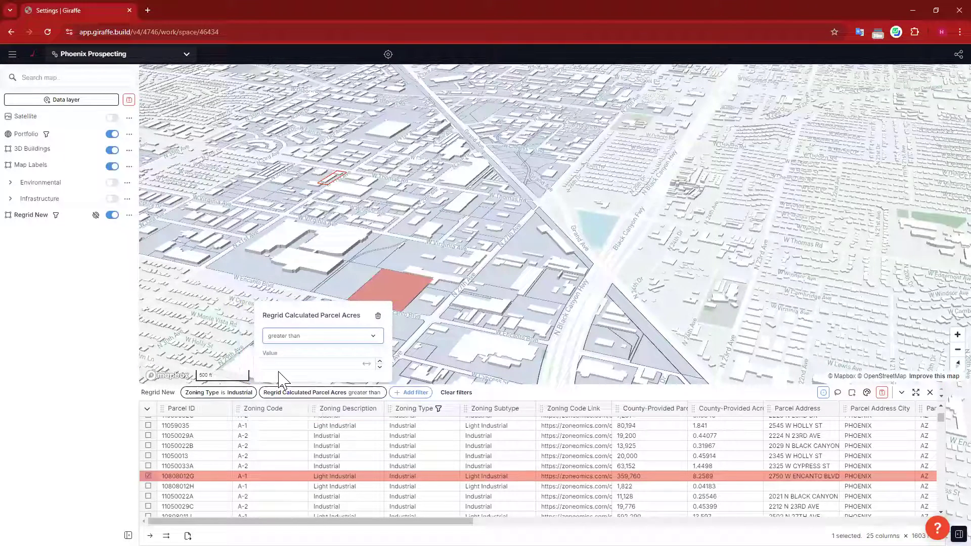
{"action": "left_click", "coordinate": [338, 343]}
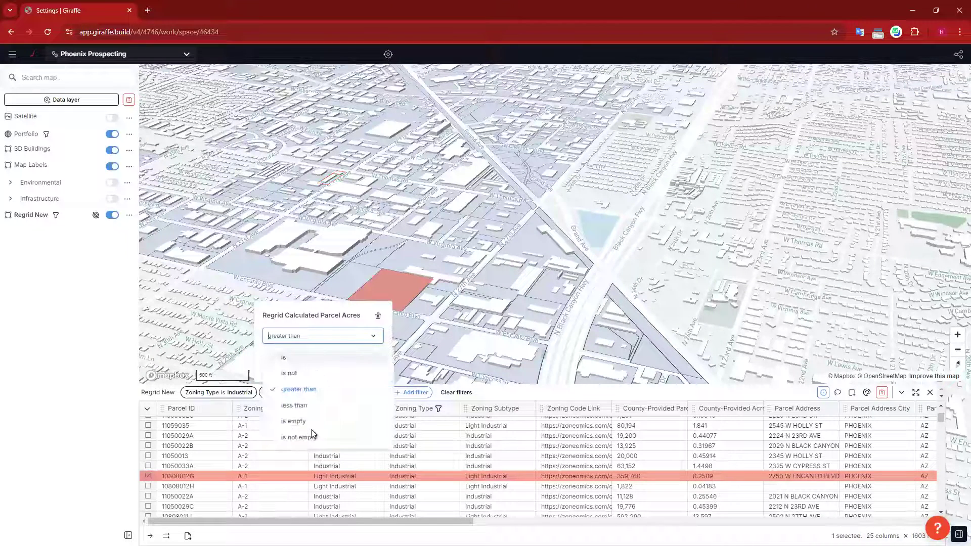
{"action": "left_click", "coordinate": [293, 325]}
{"action": "left_click", "coordinate": [291, 363]}
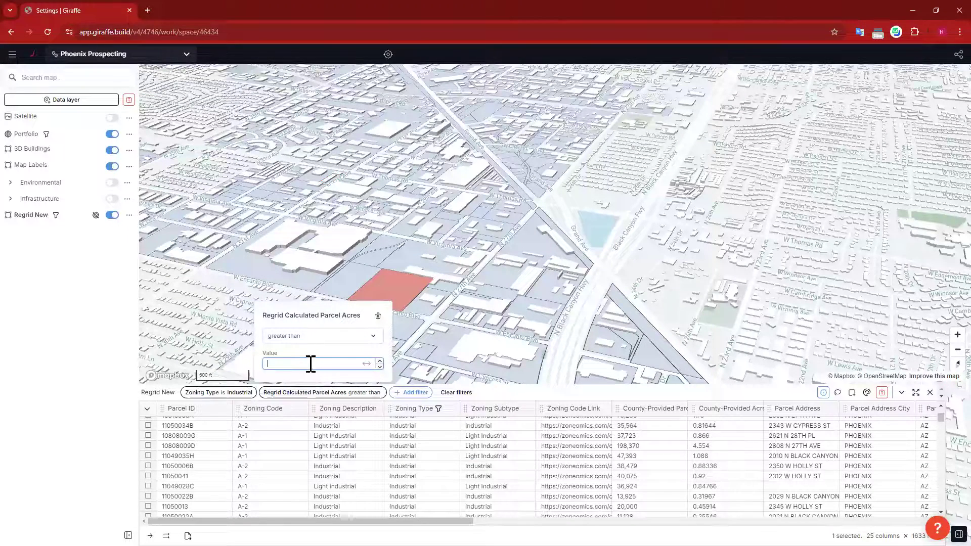
{"action": "type", "text": "4"}
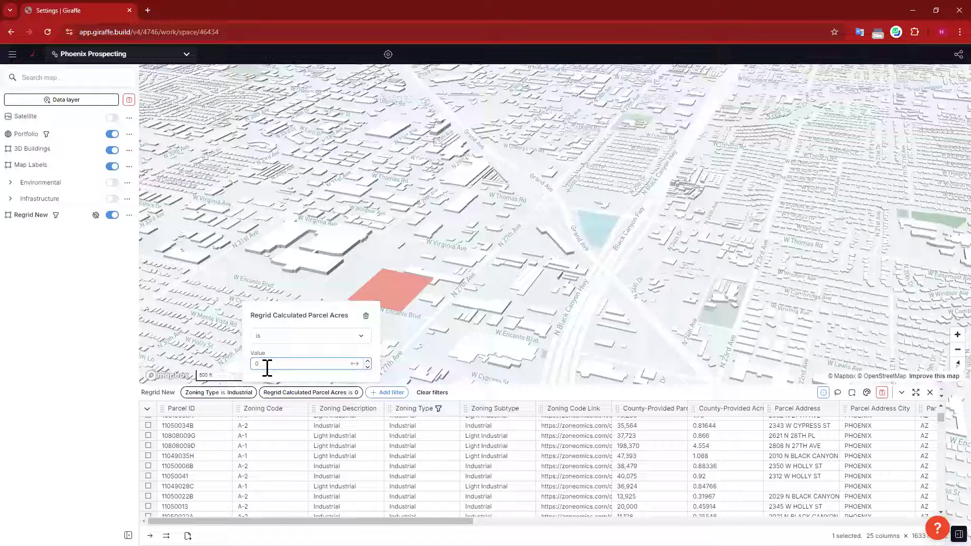
{"action": "type", "text": "3"}
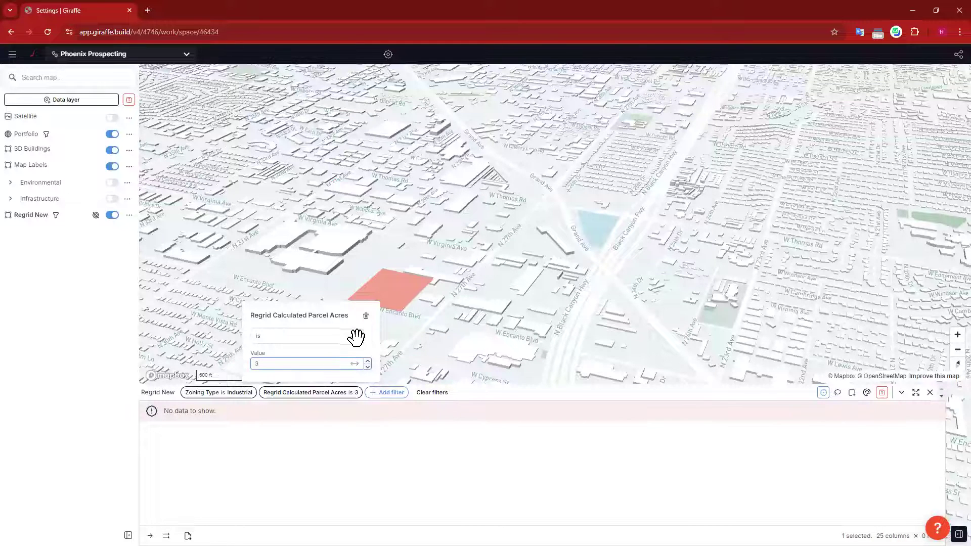
{"action": "left_click", "coordinate": [489, 182]}
Step: Pan and zoom the map, then lower the acreage filter value to 2
{"action": "left_click_drag", "start_coordinate": [479, 230], "coordinate": [412, 328]}
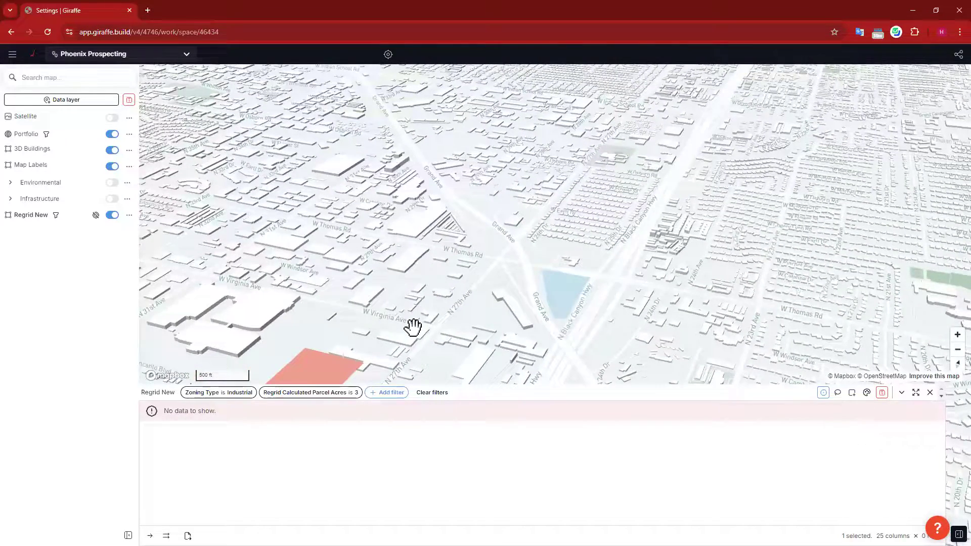
{"action": "scroll", "coordinate": [413, 328], "scroll_direction": "down", "scroll_amount": 5}
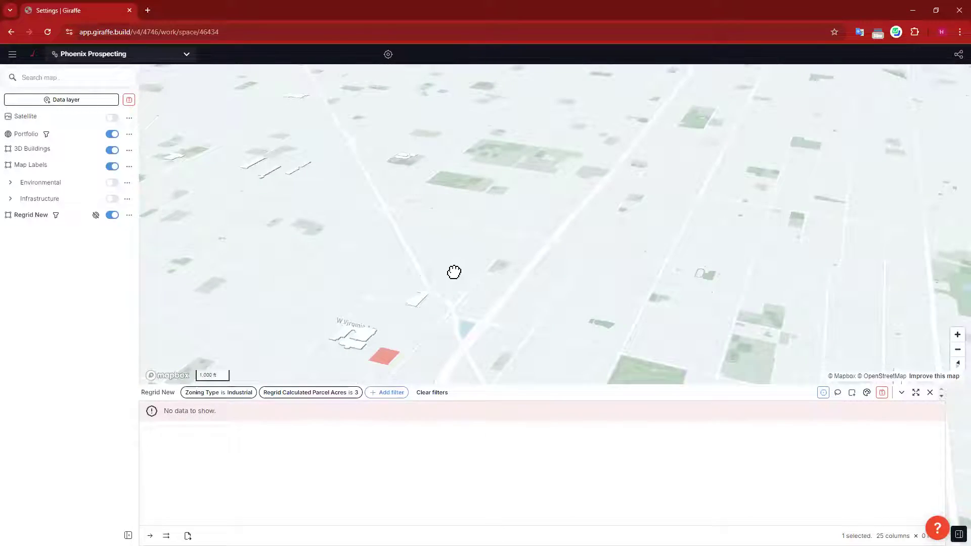
{"action": "scroll", "coordinate": [508, 283], "scroll_direction": "down", "scroll_amount": 5}
{"action": "scroll", "coordinate": [509, 286], "scroll_direction": "down", "scroll_amount": 3}
{"action": "left_click", "coordinate": [308, 393]}
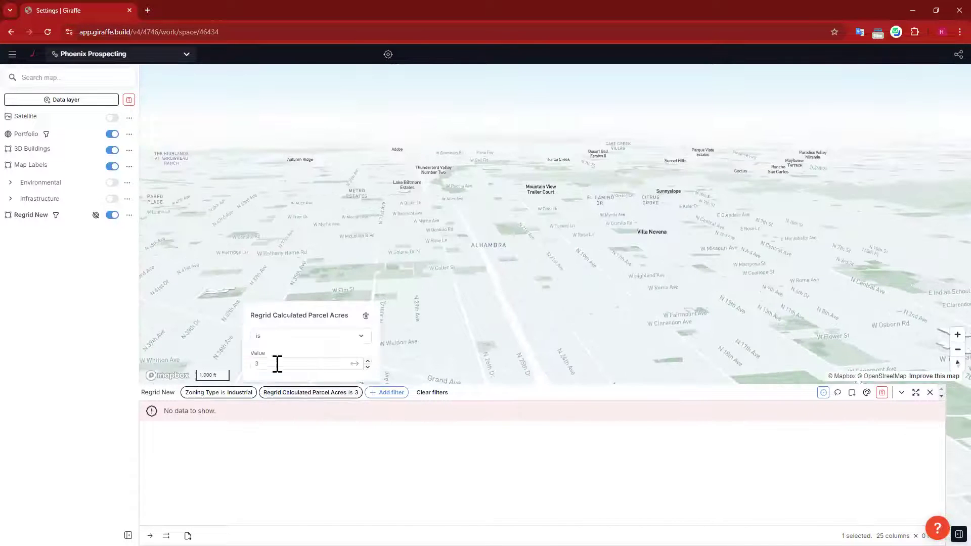
{"action": "left_click", "coordinate": [265, 364]}
{"action": "key", "text": "BackSpace"}
{"action": "type", "text": "2"}
{"action": "left_click", "coordinate": [470, 312]}
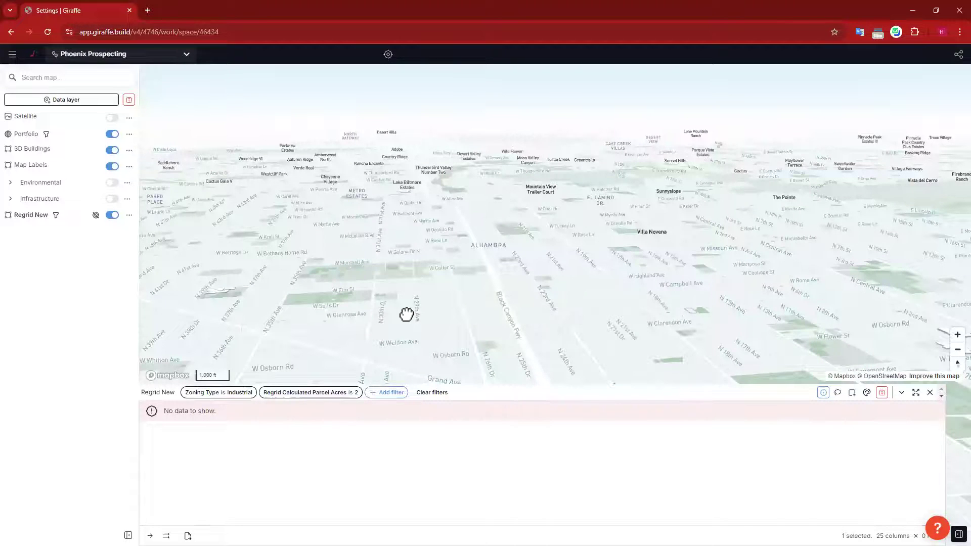
Step: Reopen the acreage filter to review its greater-than condition and value
{"action": "scroll", "coordinate": [411, 222], "scroll_direction": "down", "scroll_amount": 5}
{"action": "scroll", "coordinate": [458, 298], "scroll_direction": "up", "scroll_amount": 5}
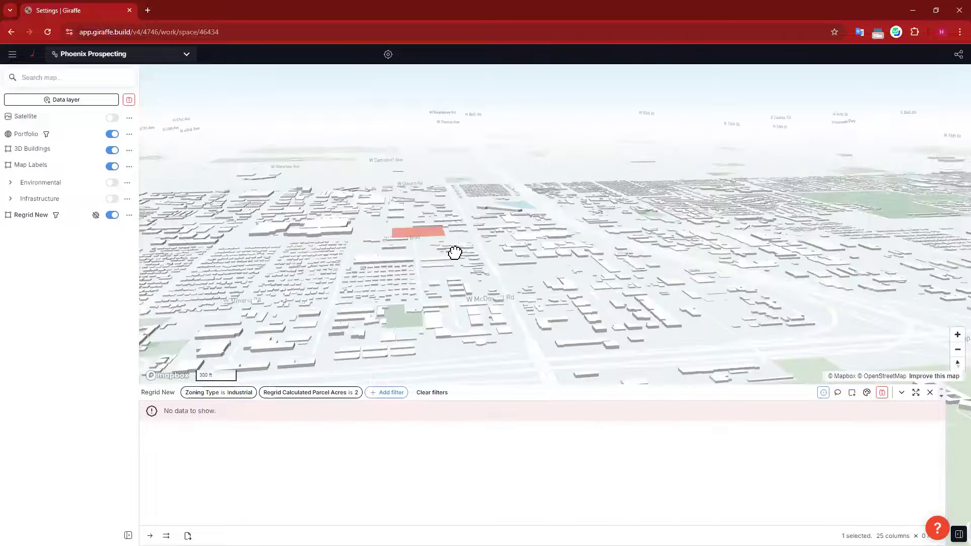
{"action": "left_click", "coordinate": [328, 392]}
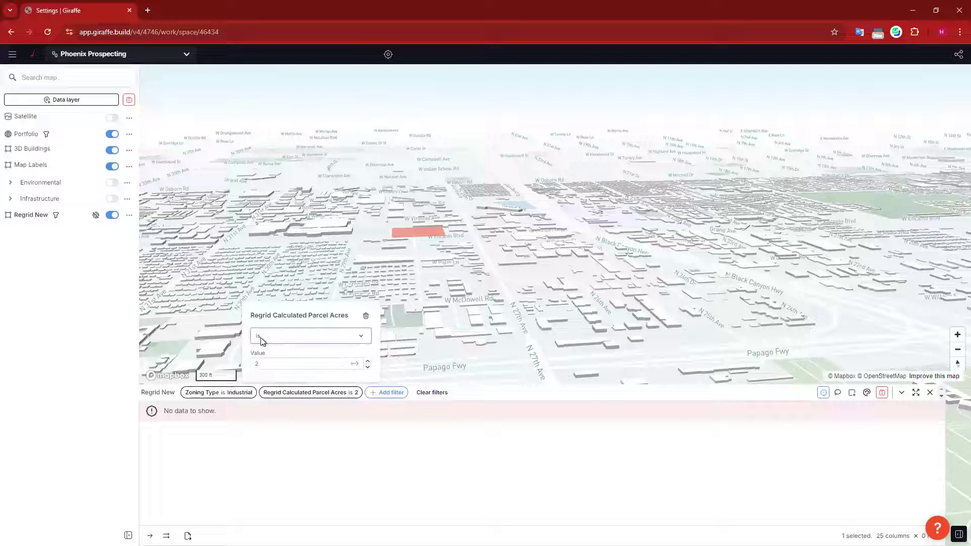
{"action": "left_click", "coordinate": [364, 337]}
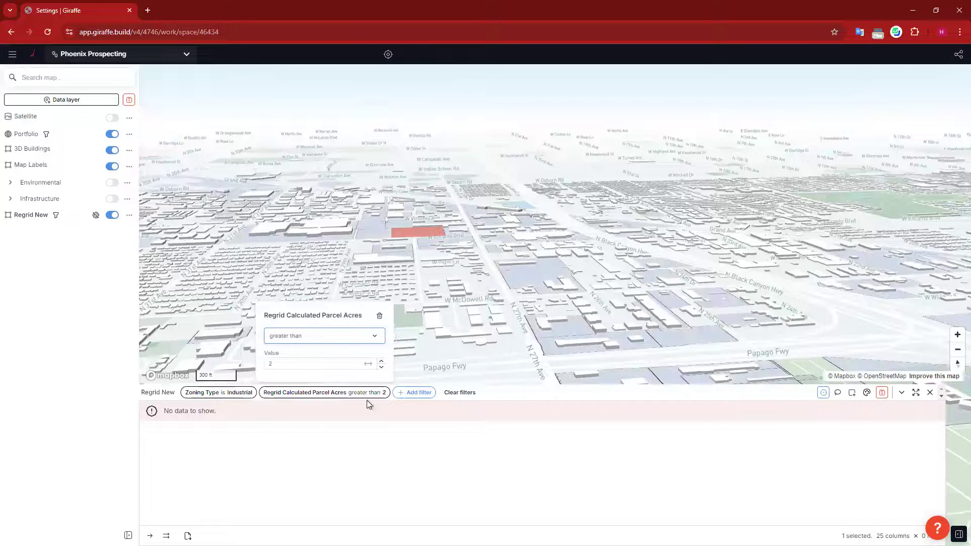
{"action": "left_click", "coordinate": [274, 364]}
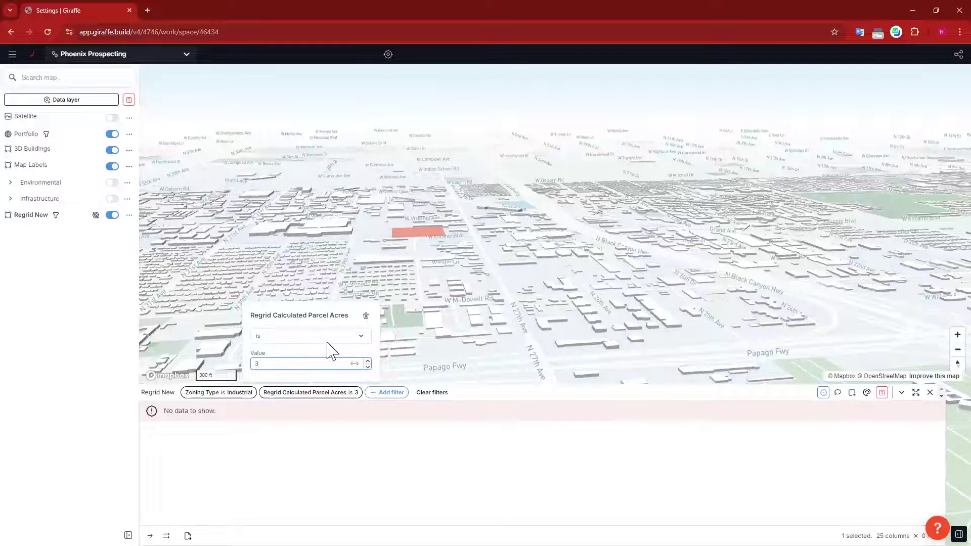
{"action": "left_click", "coordinate": [361, 336]}
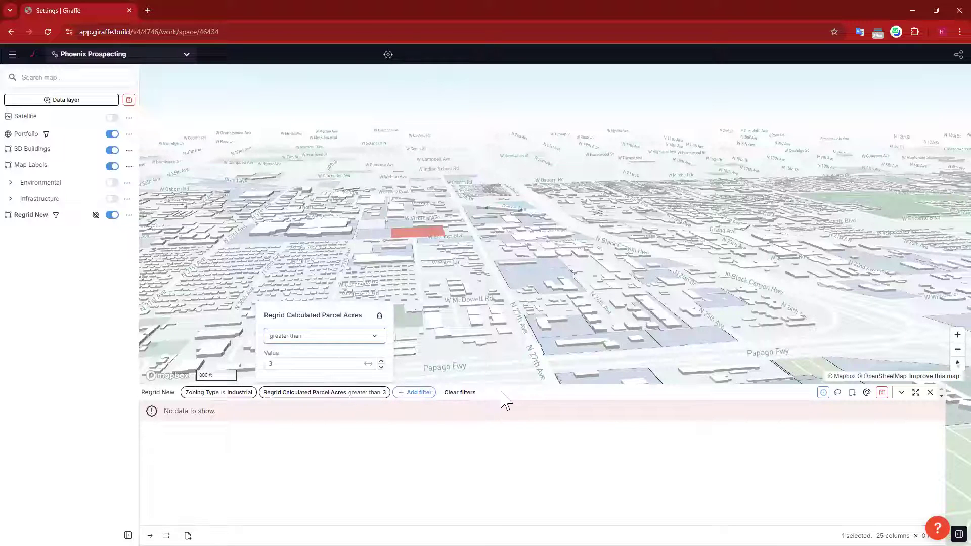
Step: Close the acreage filter and zoom and pan to the Black Canyon Hwy industrial parcels, listing 117 matches
{"action": "left_click", "coordinate": [836, 312]}
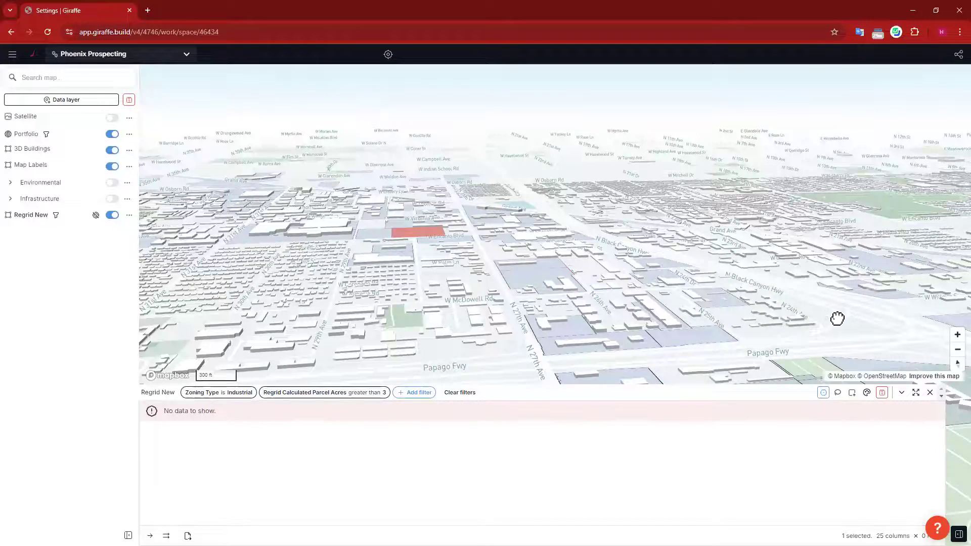
{"action": "scroll", "coordinate": [789, 345], "scroll_direction": "up", "scroll_amount": 5}
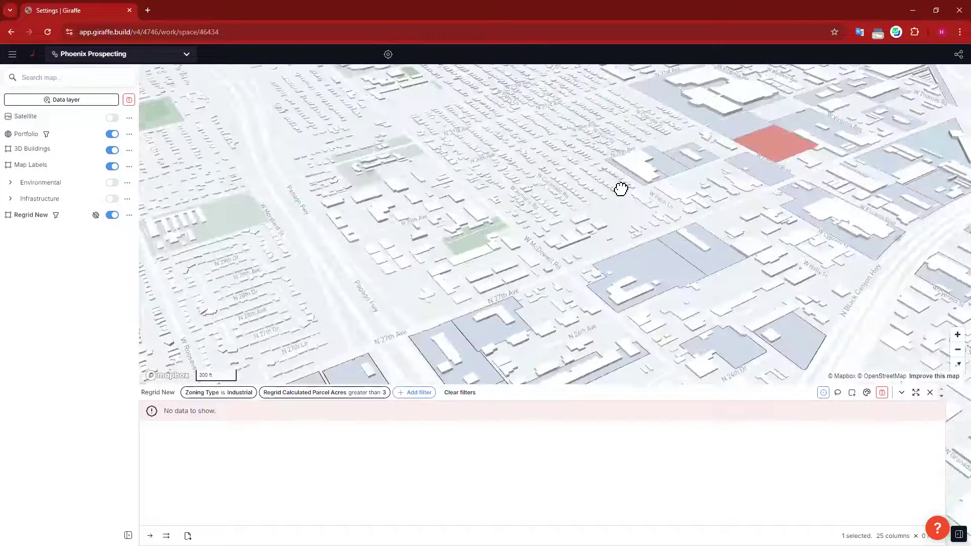
{"action": "left_click_drag", "start_coordinate": [528, 181], "coordinate": [456, 135]}
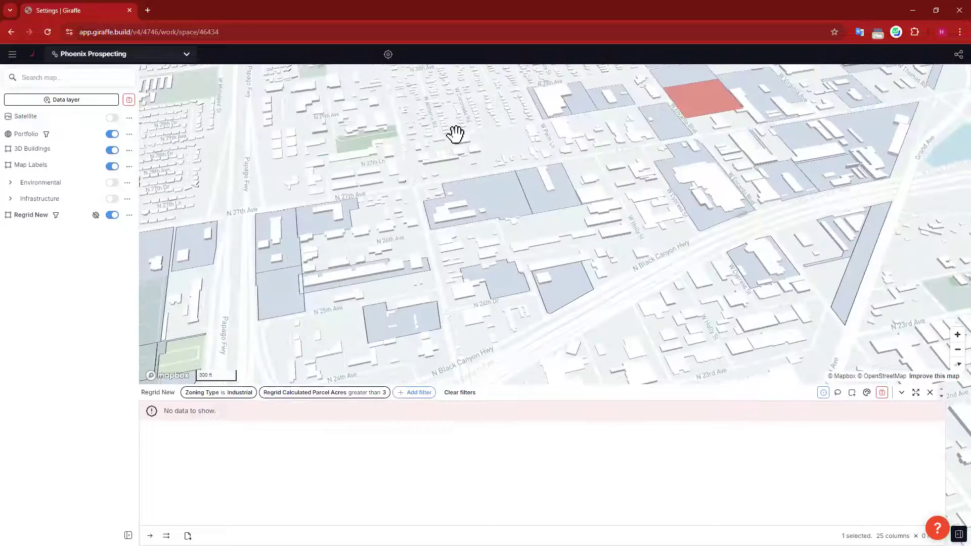
{"action": "left_click_drag", "start_coordinate": [875, 238], "coordinate": [609, 192]}
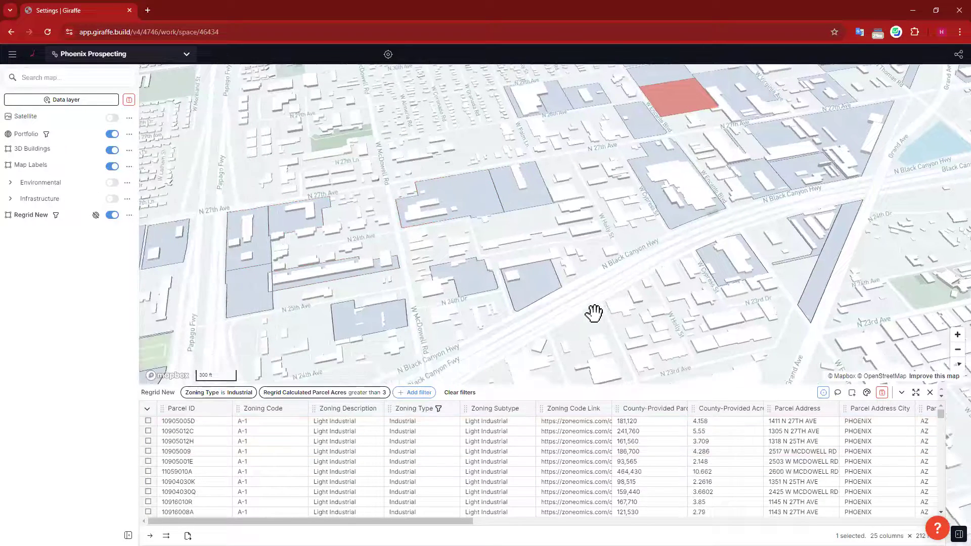
{"action": "left_click_drag", "start_coordinate": [616, 290], "coordinate": [690, 257]}
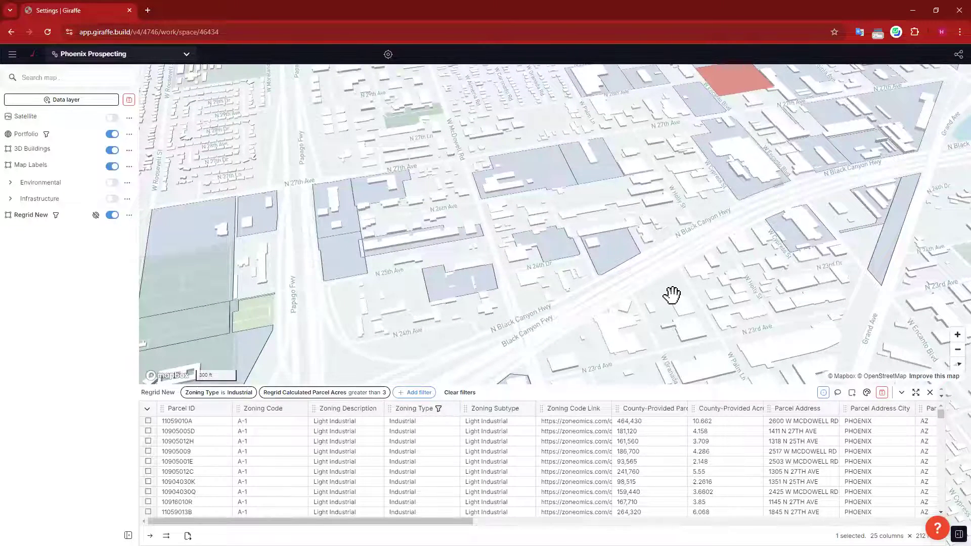
{"action": "left_click_drag", "start_coordinate": [666, 294], "coordinate": [611, 320]}
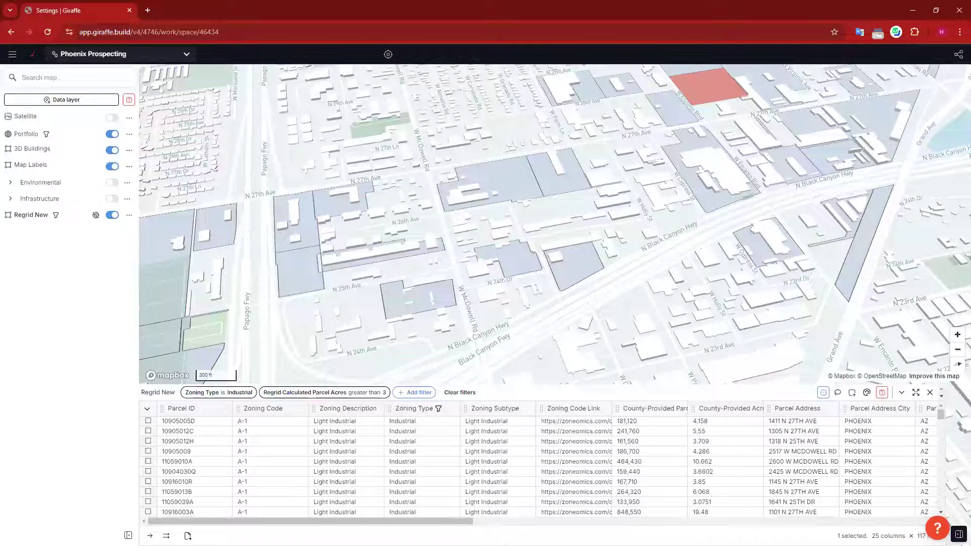
Step: Turn on the Environmental layers and pan around the red parcel to view contours and flood zones
{"action": "left_click", "coordinate": [112, 183]}
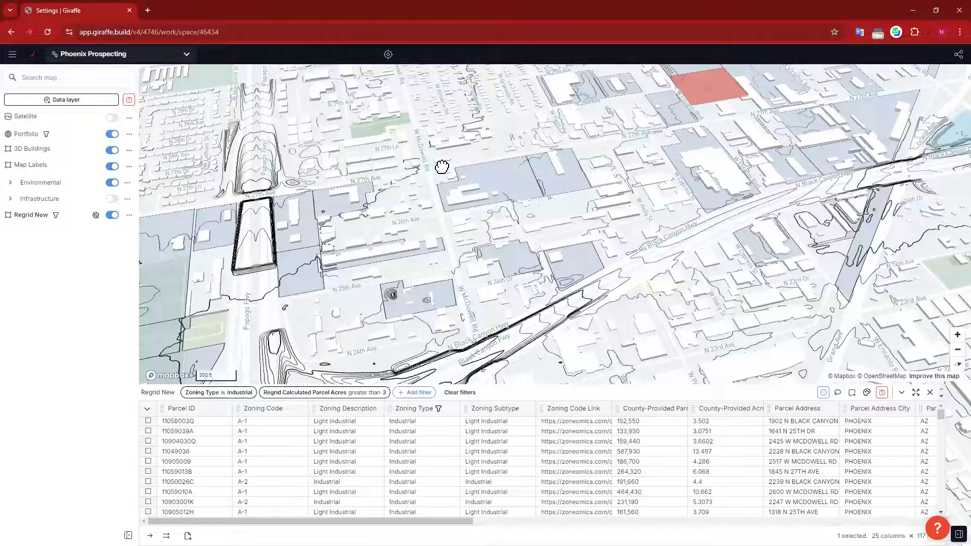
{"action": "left_click_drag", "start_coordinate": [307, 216], "coordinate": [286, 229]}
{"action": "left_click_drag", "start_coordinate": [814, 156], "coordinate": [711, 204]}
{"action": "left_click_drag", "start_coordinate": [821, 181], "coordinate": [746, 261]}
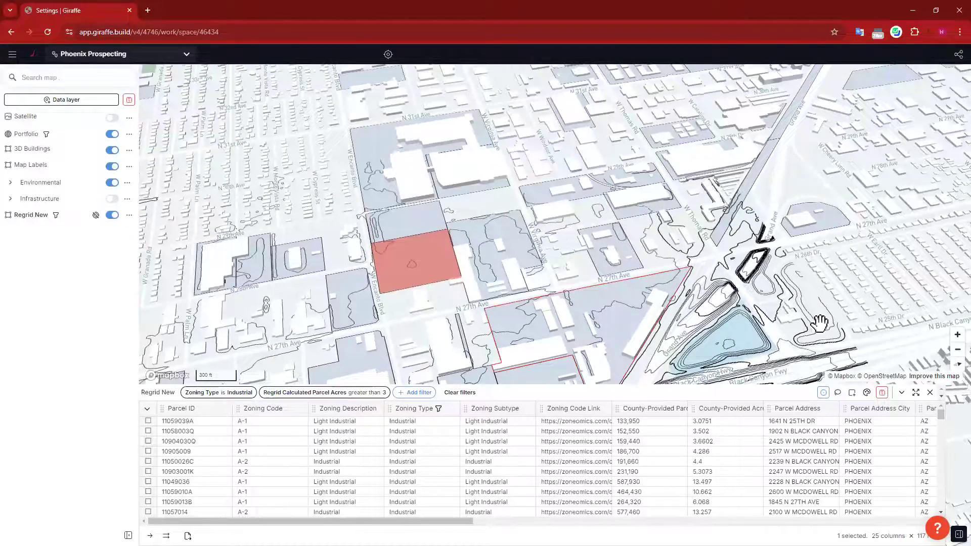
{"action": "left_click_drag", "start_coordinate": [801, 244], "coordinate": [799, 221]}
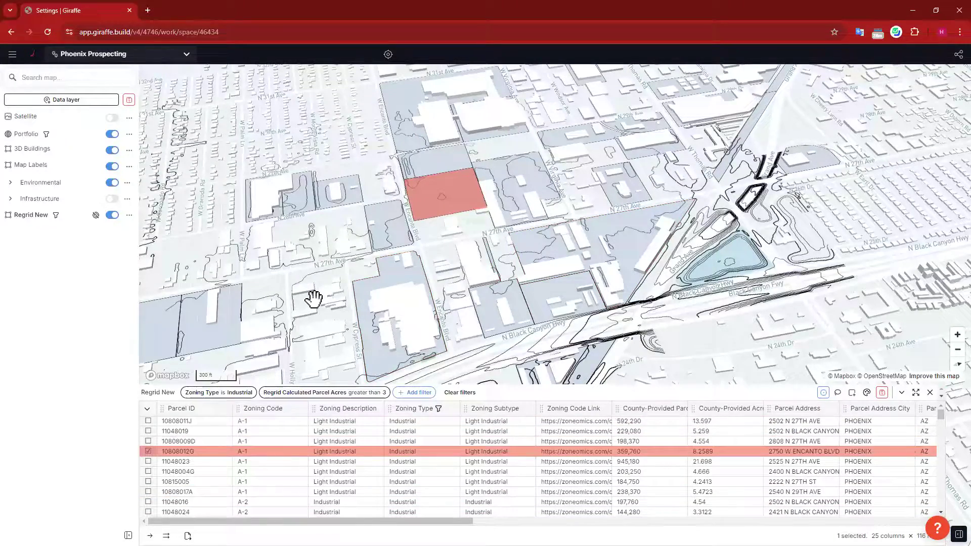
{"action": "left_click_drag", "start_coordinate": [311, 298], "coordinate": [342, 268]}
{"action": "left_click_drag", "start_coordinate": [349, 308], "coordinate": [756, 145]}
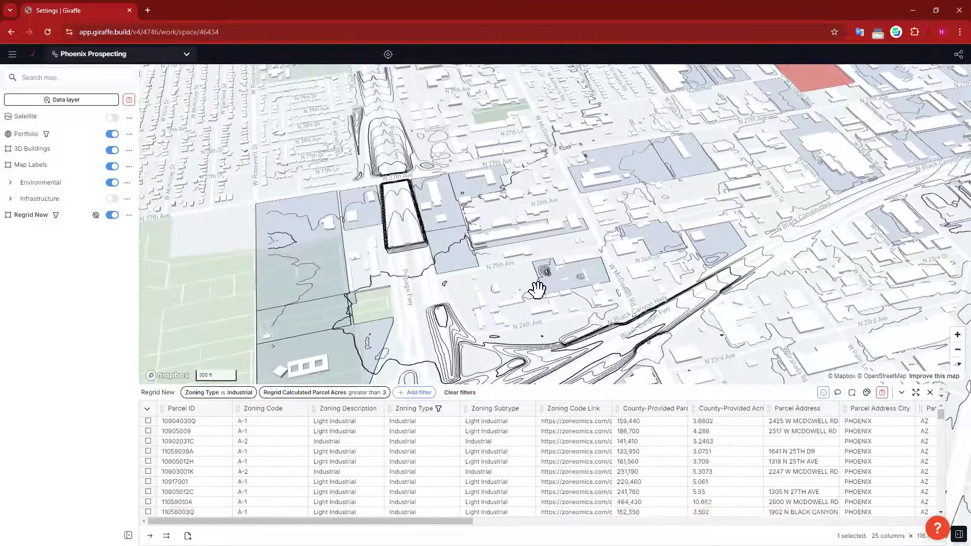
{"action": "left_click_drag", "start_coordinate": [646, 286], "coordinate": [494, 293]}
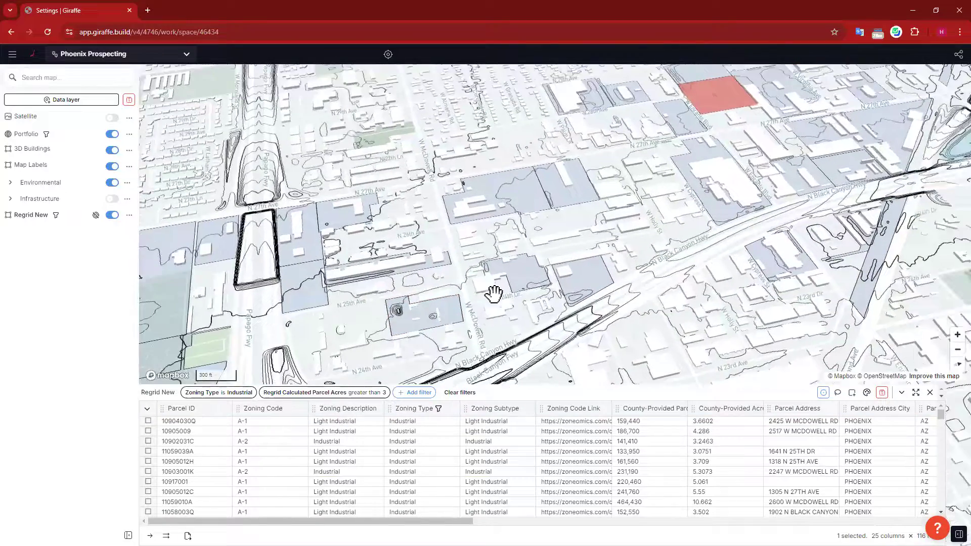
{"action": "right_click_drag", "start_coordinate": [548, 266], "coordinate": [545, 268]}
{"action": "left_click_drag", "start_coordinate": [640, 259], "coordinate": [347, 299]}
{"action": "left_click_drag", "start_coordinate": [613, 297], "coordinate": [829, 309]}
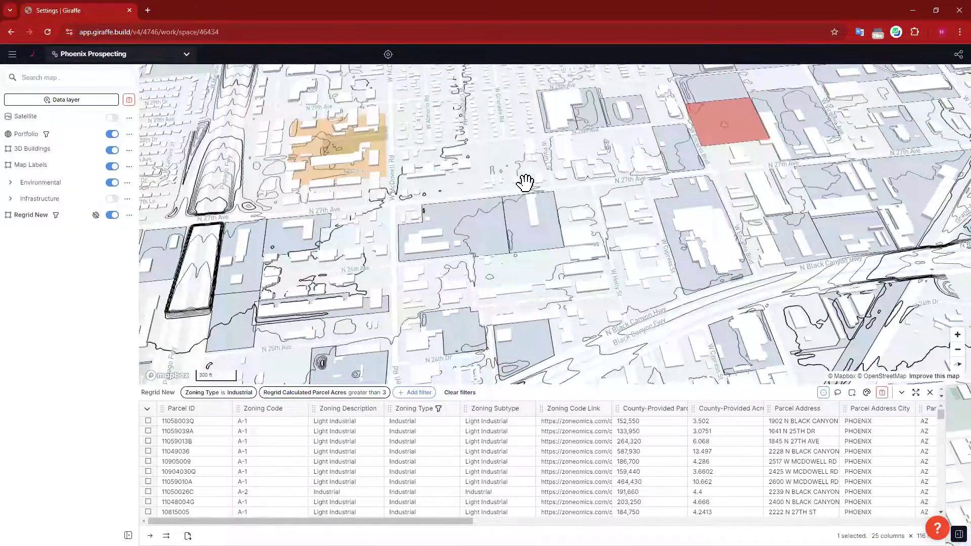
{"action": "left_click_drag", "start_coordinate": [512, 144], "coordinate": [564, 193]}
{"action": "left_click_drag", "start_coordinate": [593, 108], "coordinate": [616, 235]}
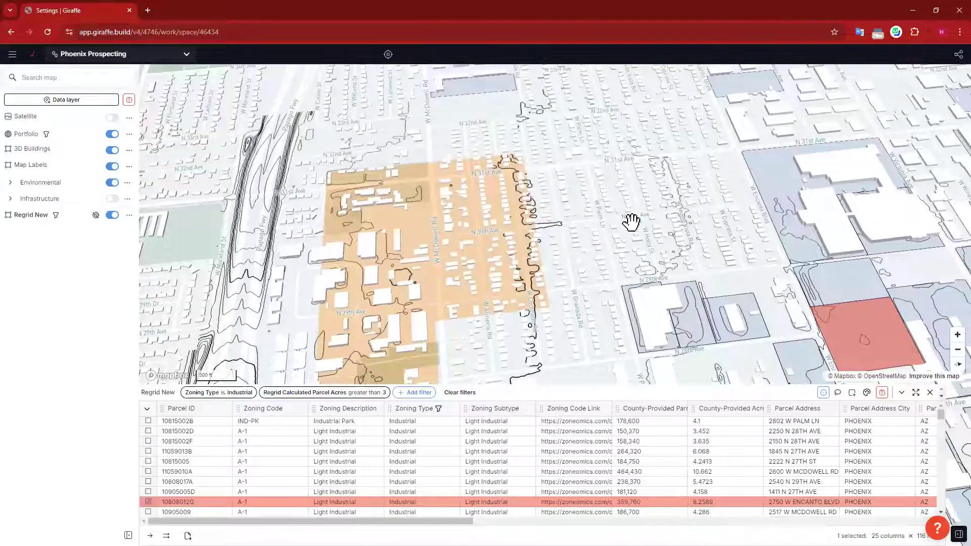
{"action": "left_click_drag", "start_coordinate": [608, 204], "coordinate": [607, 173]}
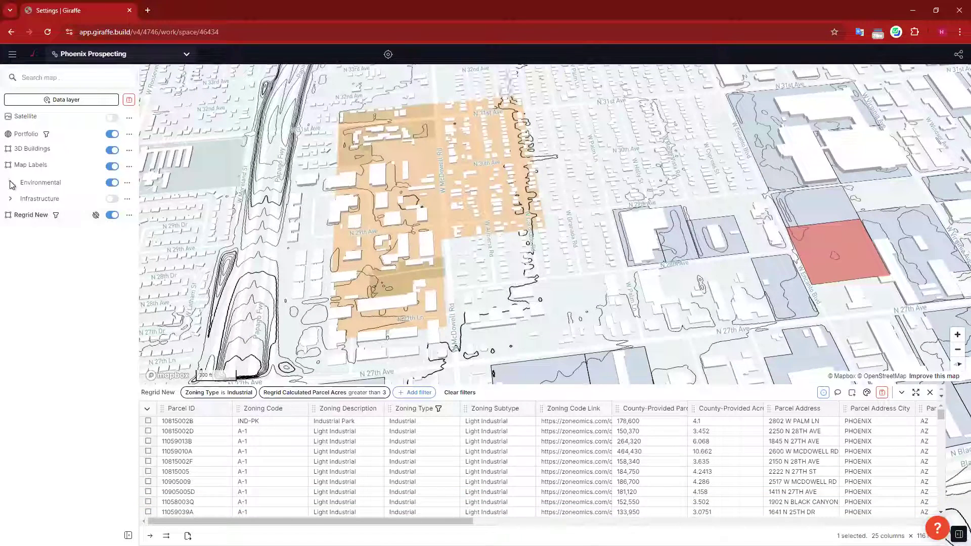
Step: Expand the Environmental sublayers and check details of two nearby road segments
{"action": "left_click", "coordinate": [41, 182]}
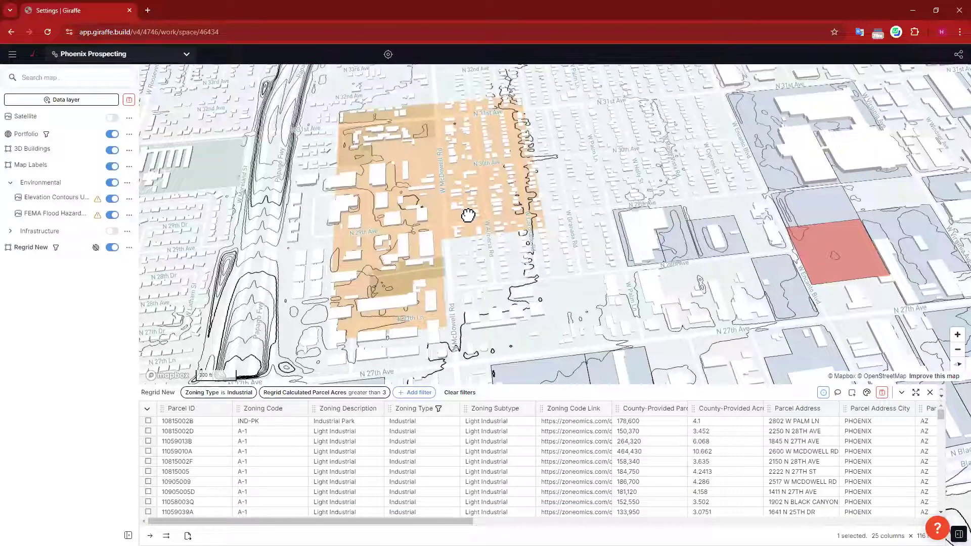
{"action": "left_click", "coordinate": [468, 216]}
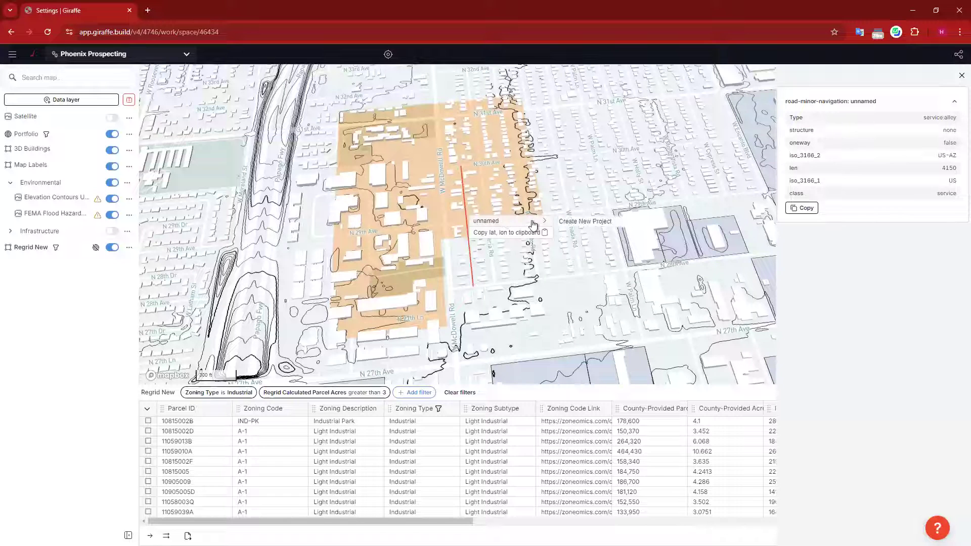
{"action": "left_click", "coordinate": [433, 200]}
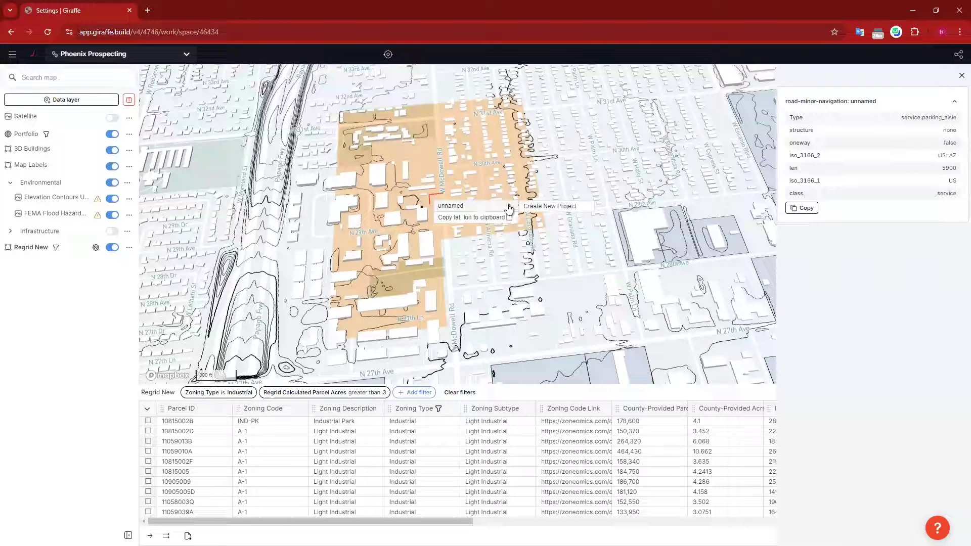
{"action": "left_click", "coordinate": [439, 110]}
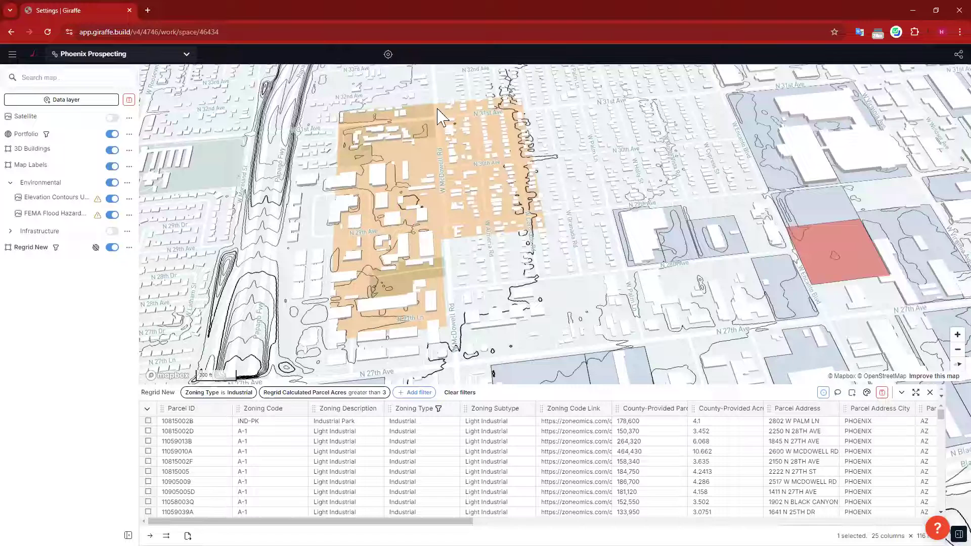
Step: View the school land-use feature's details, then dismiss the feature popup
{"action": "left_click", "coordinate": [439, 110]}
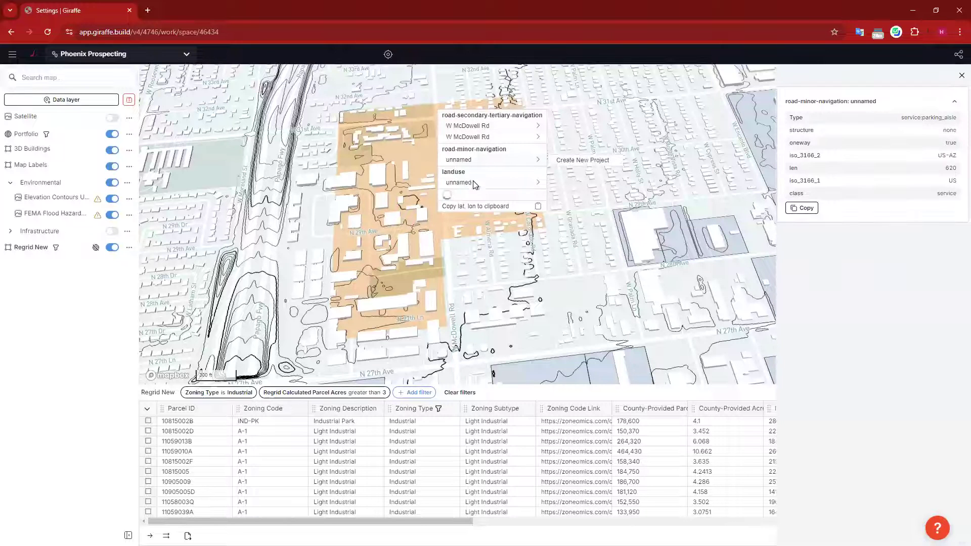
{"action": "left_click", "coordinate": [474, 183]}
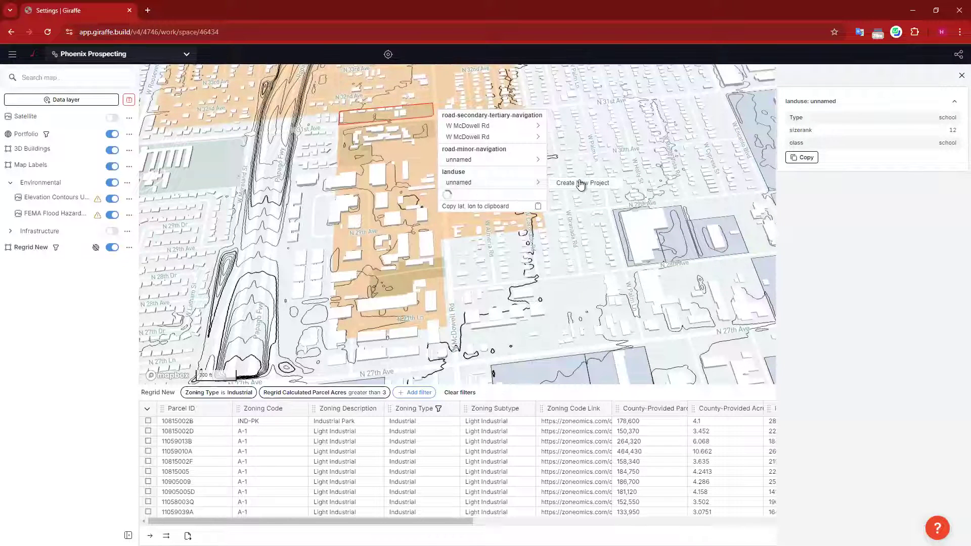
{"action": "left_click", "coordinate": [611, 105]}
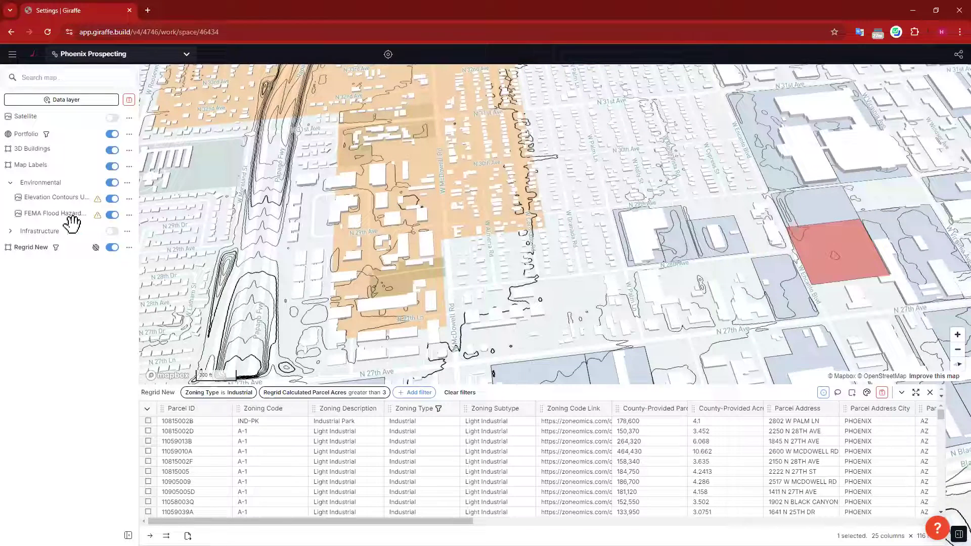
{"action": "mouse_move", "coordinate": [97, 202]}
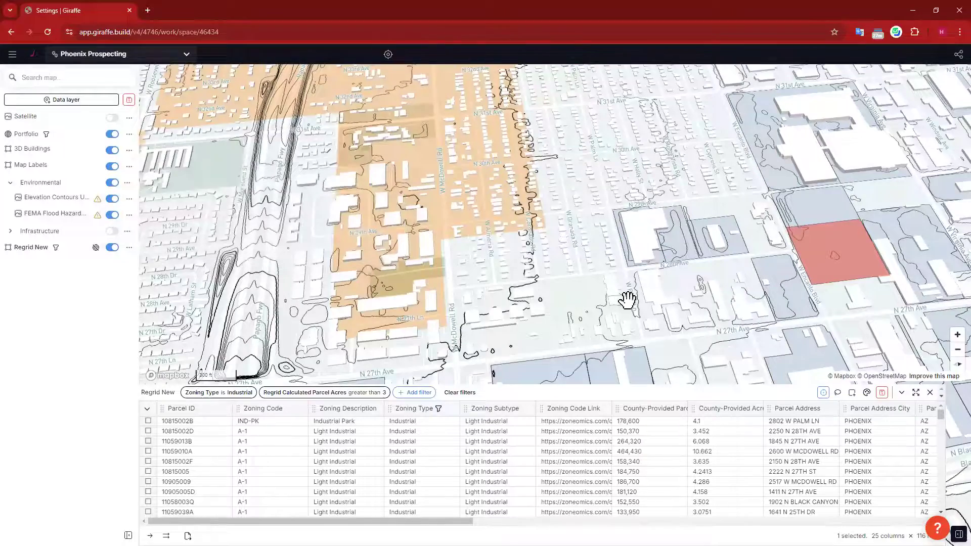
Step: Pan and rotate the 3D map east past the red parcel toward the freeway interchange parcels
{"action": "left_click_drag", "start_coordinate": [615, 268], "coordinate": [513, 175]}
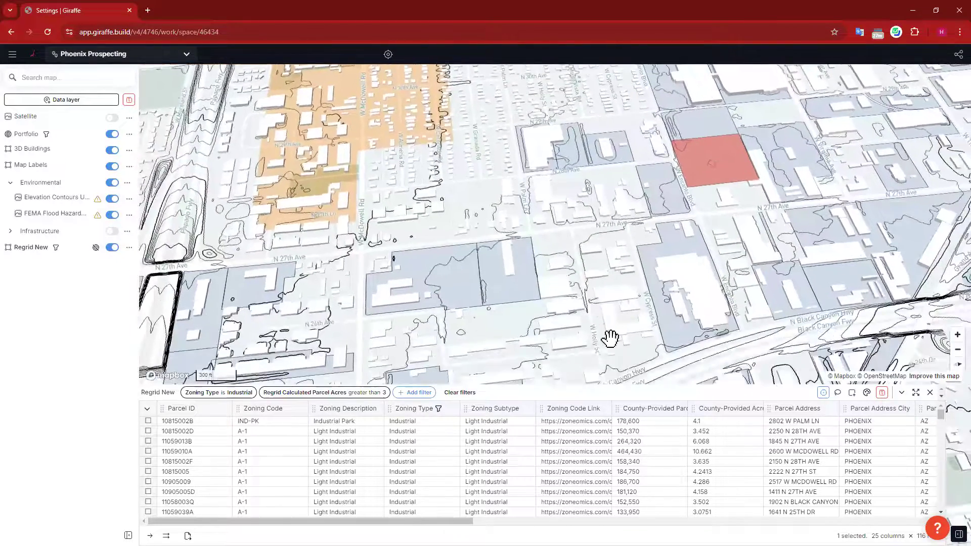
{"action": "right_click_drag", "start_coordinate": [602, 324], "coordinate": [584, 316]}
{"action": "left_click_drag", "start_coordinate": [616, 301], "coordinate": [618, 256]}
{"action": "left_click_drag", "start_coordinate": [418, 231], "coordinate": [443, 191]}
{"action": "left_click_drag", "start_coordinate": [561, 275], "coordinate": [377, 236]}
{"action": "left_click_drag", "start_coordinate": [343, 202], "coordinate": [325, 245]}
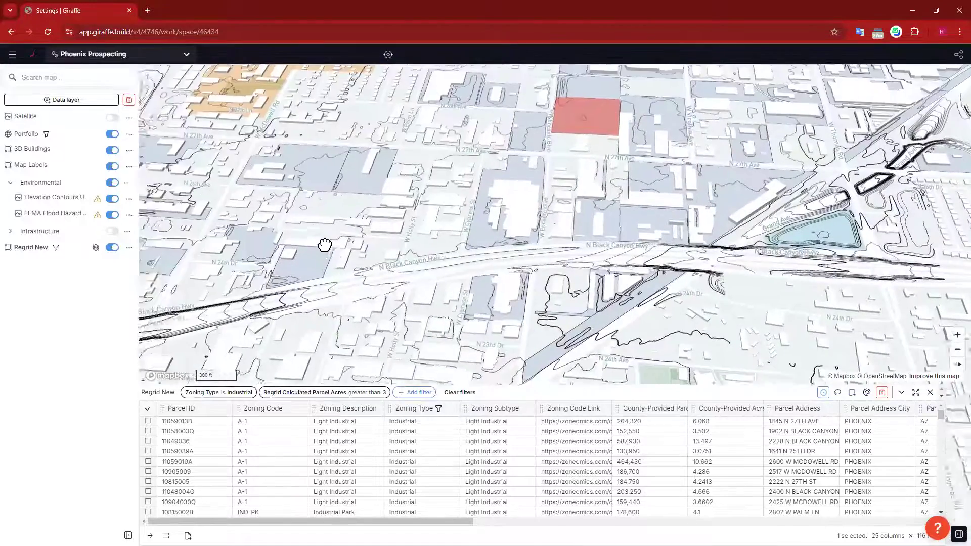
{"action": "left_click_drag", "start_coordinate": [738, 238], "coordinate": [639, 241]}
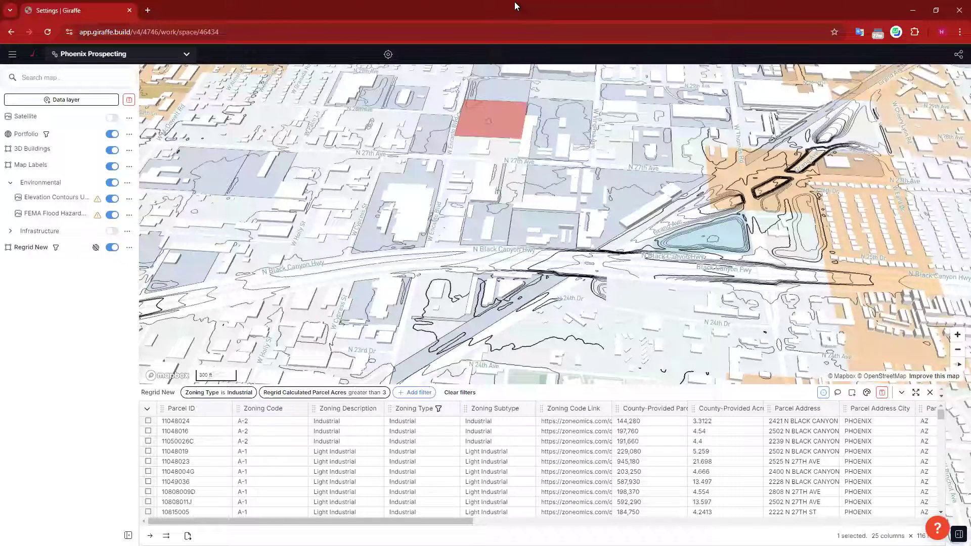
{"action": "left_click_drag", "start_coordinate": [556, 211], "coordinate": [574, 257]}
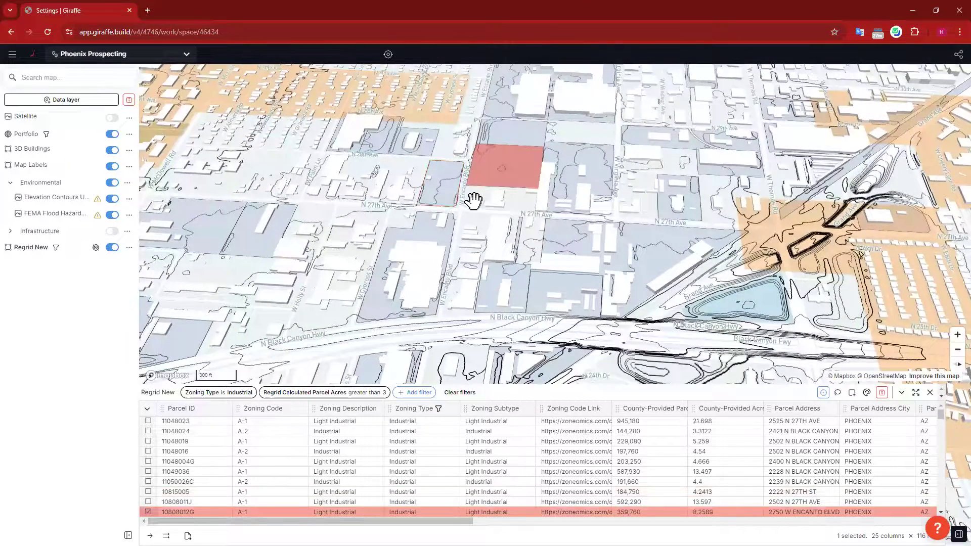
{"action": "left_click_drag", "start_coordinate": [473, 211], "coordinate": [316, 263]}
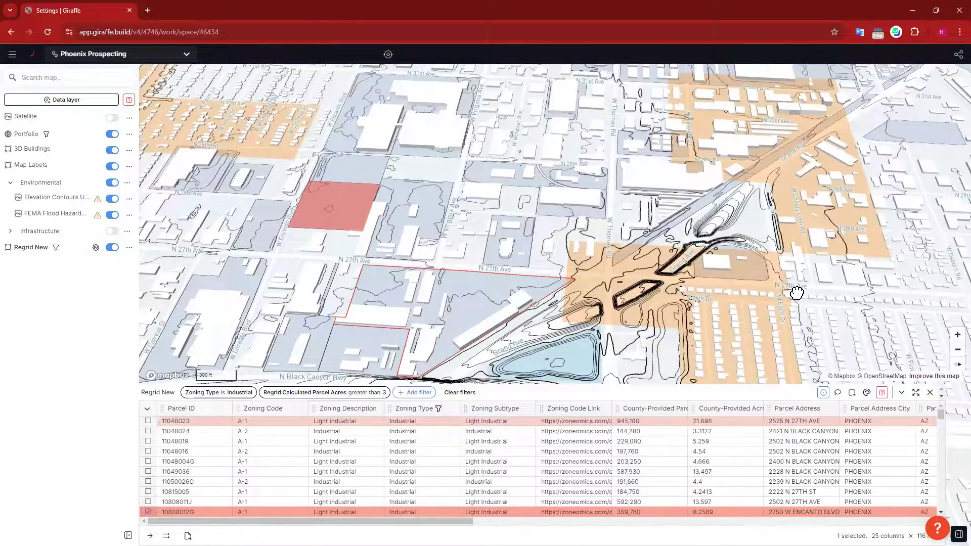
{"action": "left_click_drag", "start_coordinate": [965, 231], "coordinate": [875, 224]}
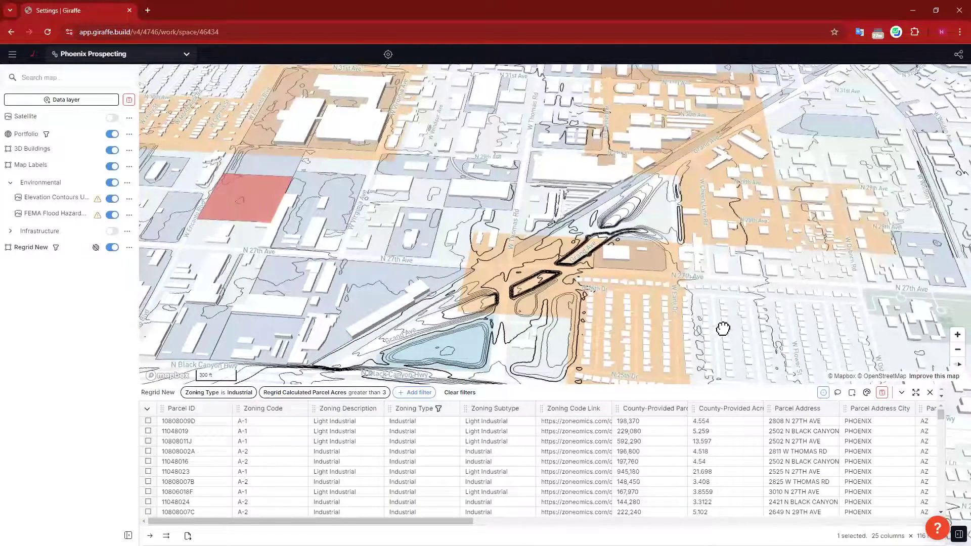
{"action": "left_click_drag", "start_coordinate": [721, 327], "coordinate": [698, 338]}
Step: Center on the cyan Zone A flood area, zoom in, then zoom out to 1,000 ft scale
{"action": "scroll", "coordinate": [703, 331], "scroll_direction": "down", "scroll_amount": 3}
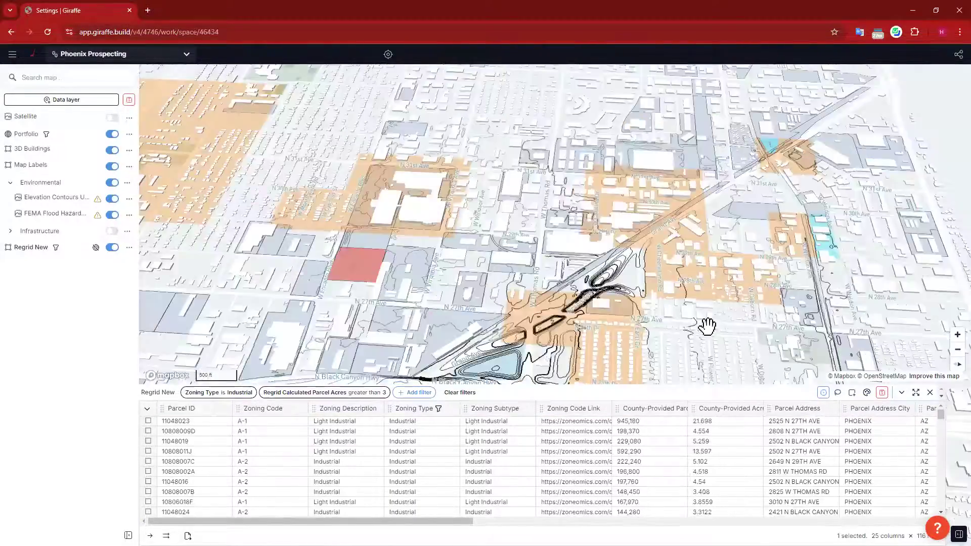
{"action": "left_click_drag", "start_coordinate": [845, 266], "coordinate": [733, 256]}
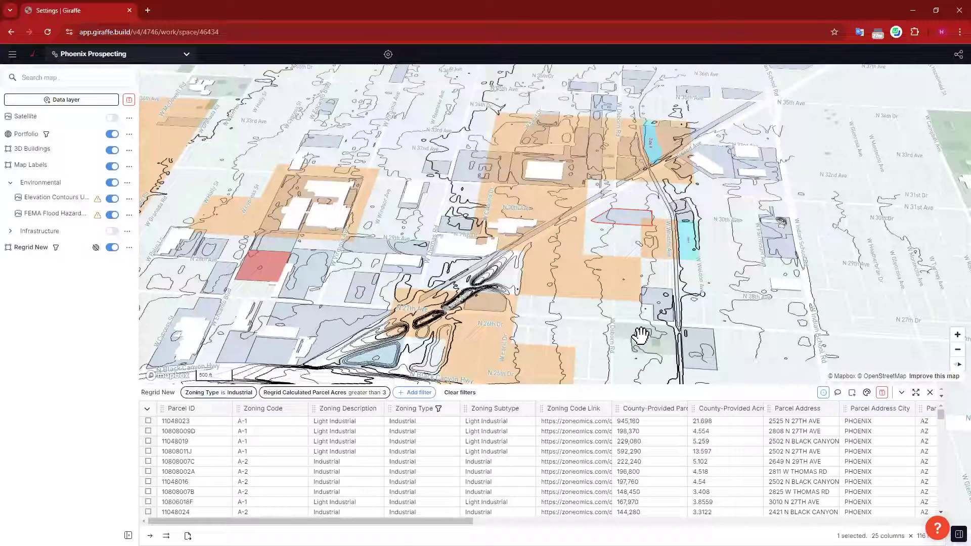
{"action": "left_click_drag", "start_coordinate": [707, 315], "coordinate": [809, 289]}
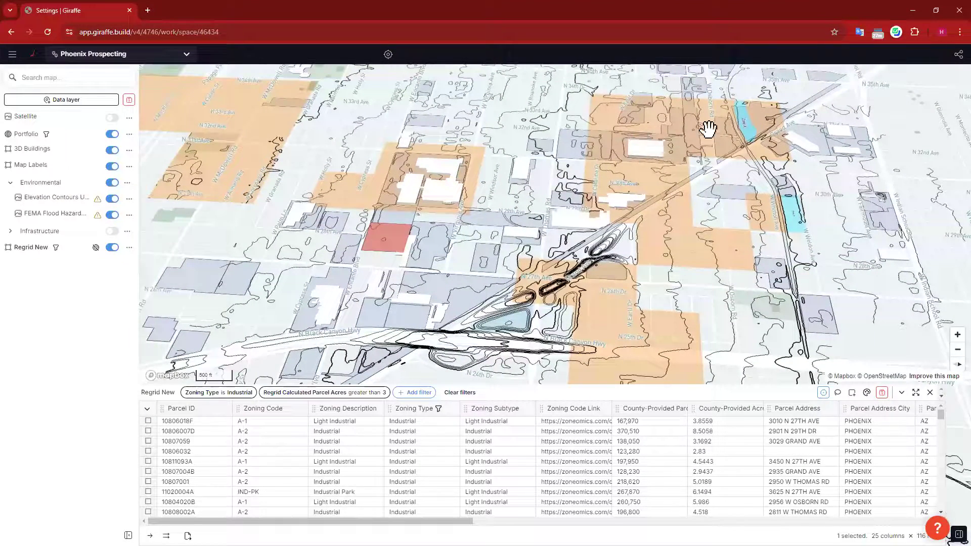
{"action": "left_click_drag", "start_coordinate": [809, 221], "coordinate": [632, 243]}
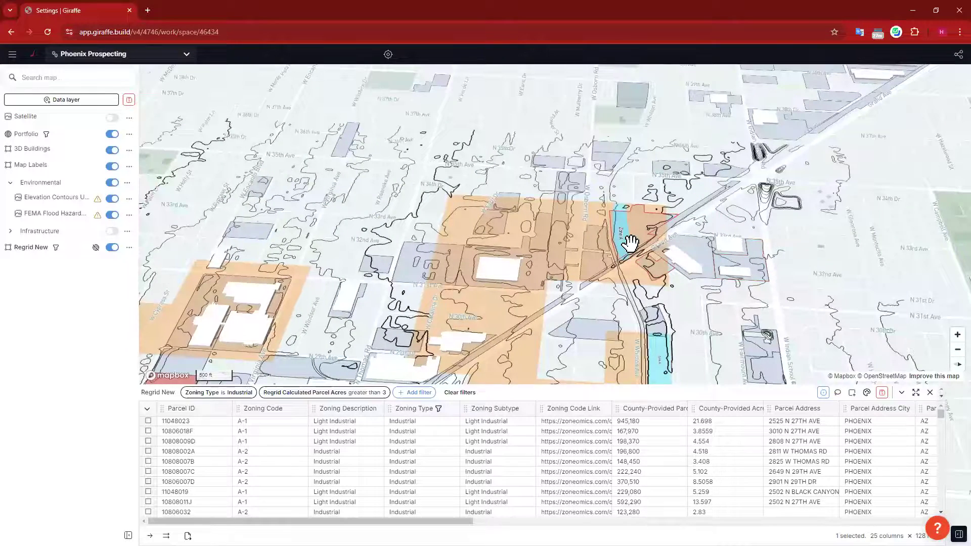
{"action": "scroll", "coordinate": [627, 223], "scroll_direction": "up", "scroll_amount": 3}
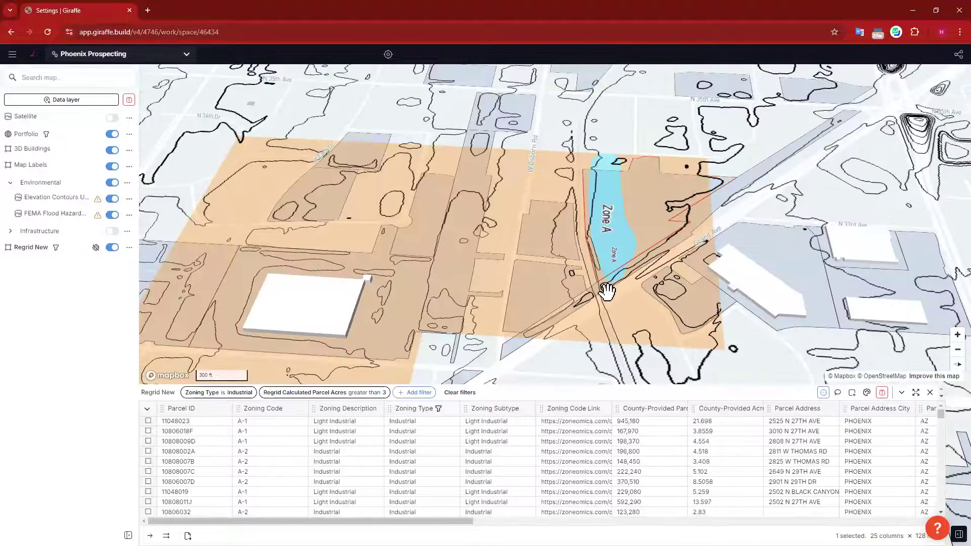
{"action": "scroll", "coordinate": [616, 246], "scroll_direction": "up", "scroll_amount": 1}
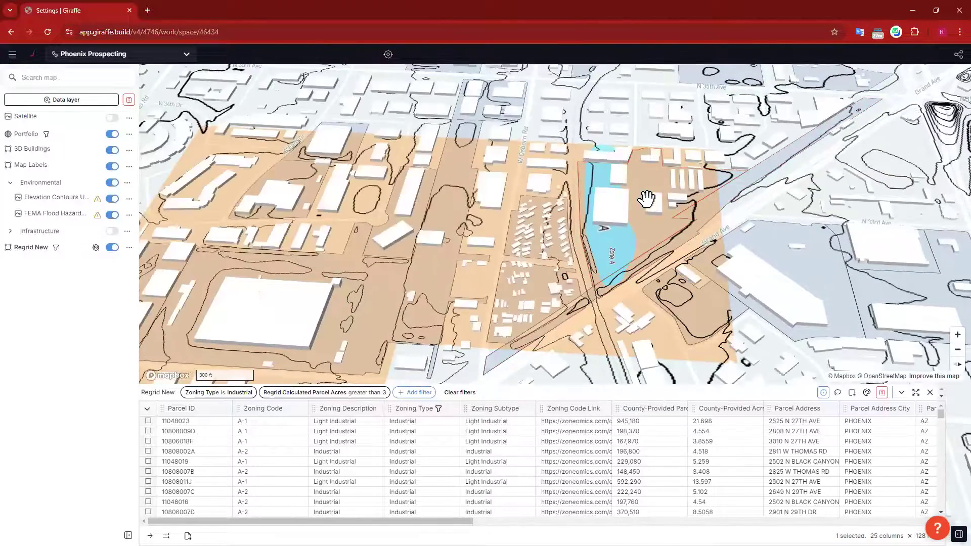
{"action": "scroll", "coordinate": [672, 174], "scroll_direction": "down", "scroll_amount": 3}
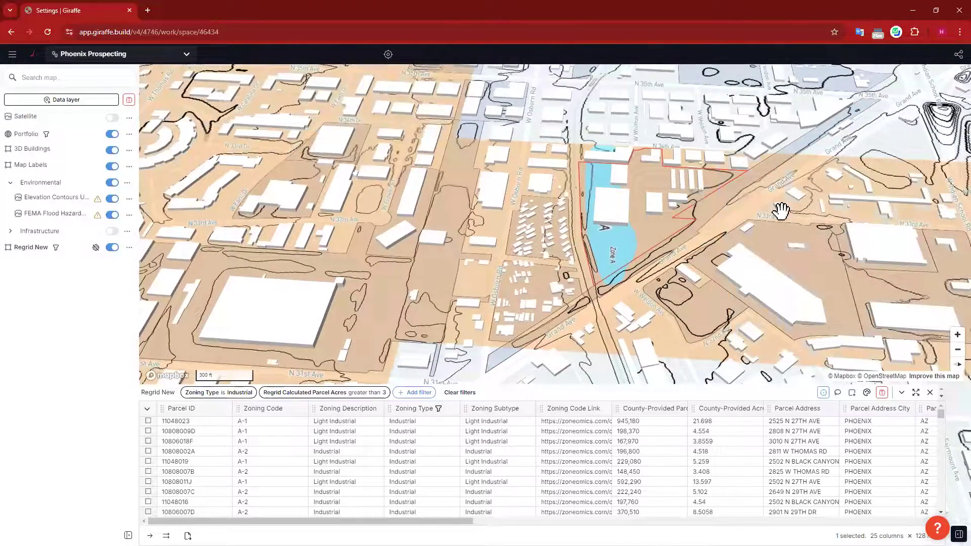
{"action": "scroll", "coordinate": [687, 186], "scroll_direction": "down", "scroll_amount": 3}
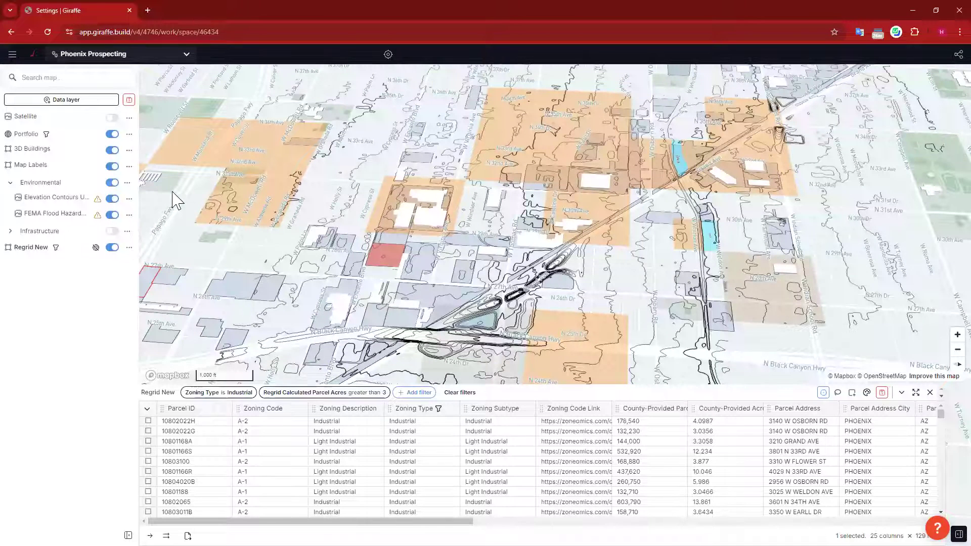
Step: Hide the Environmental layers, expand Infrastructure, and open the Power Substations table of five substations
{"action": "left_click", "coordinate": [111, 182]}
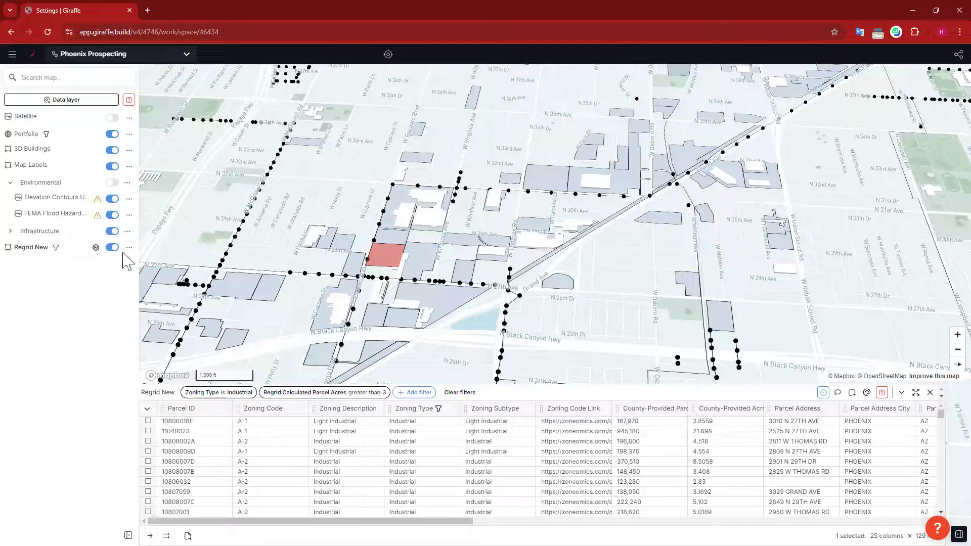
{"action": "left_click", "coordinate": [10, 232]}
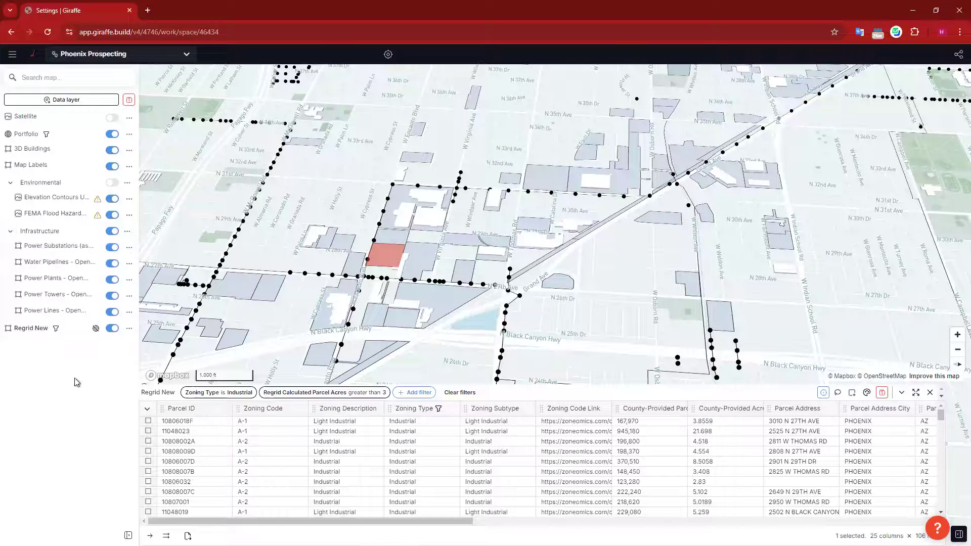
{"action": "left_click_drag", "start_coordinate": [617, 288], "coordinate": [638, 267]}
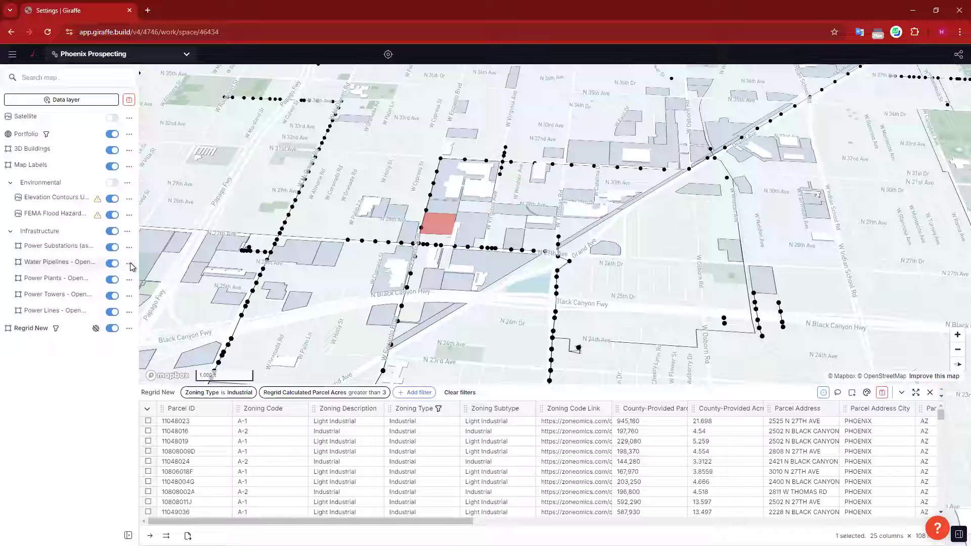
{"action": "left_click_drag", "start_coordinate": [541, 112], "coordinate": [520, 120]}
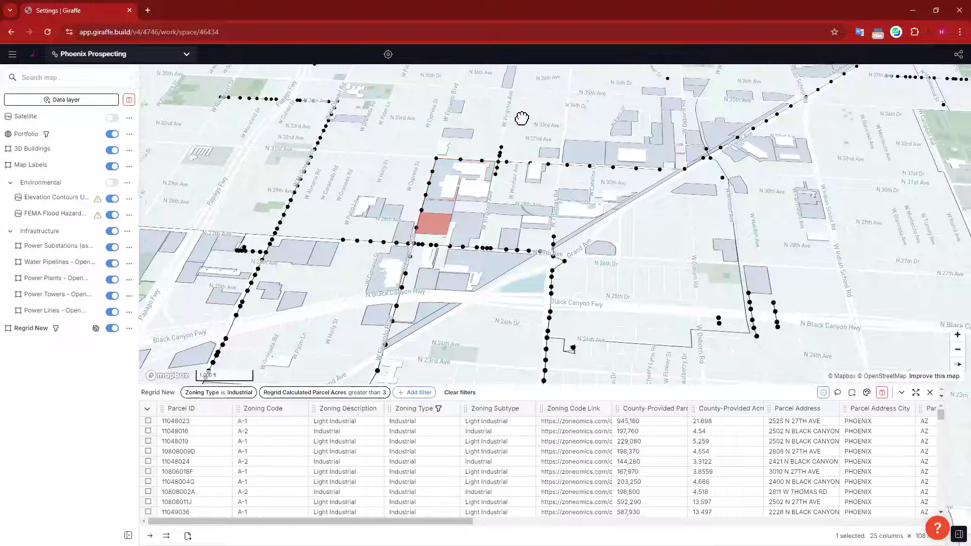
{"action": "left_click", "coordinate": [129, 247]}
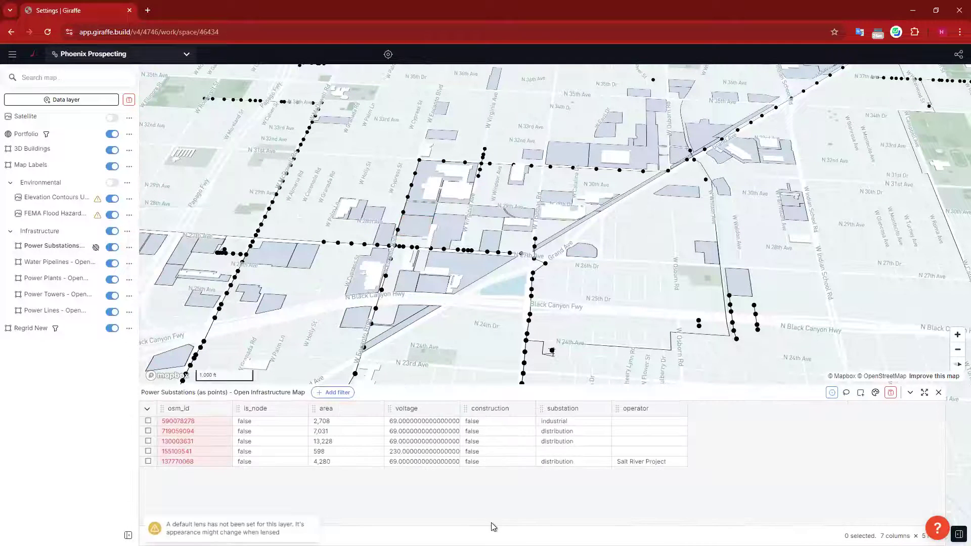
Step: Colour the Power Substations points by voltage and enlarge their radius to 11
{"action": "left_click", "coordinate": [875, 393]}
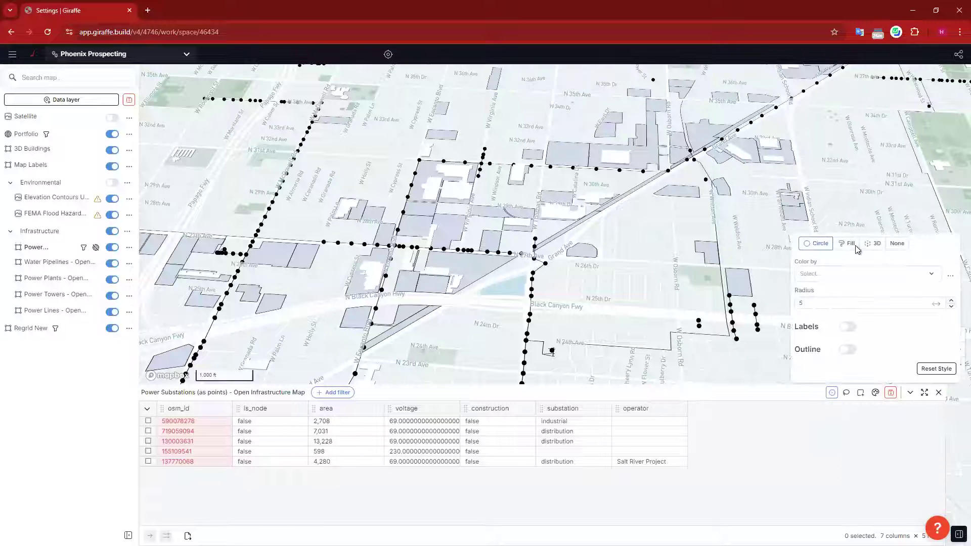
{"action": "left_click", "coordinate": [846, 272]}
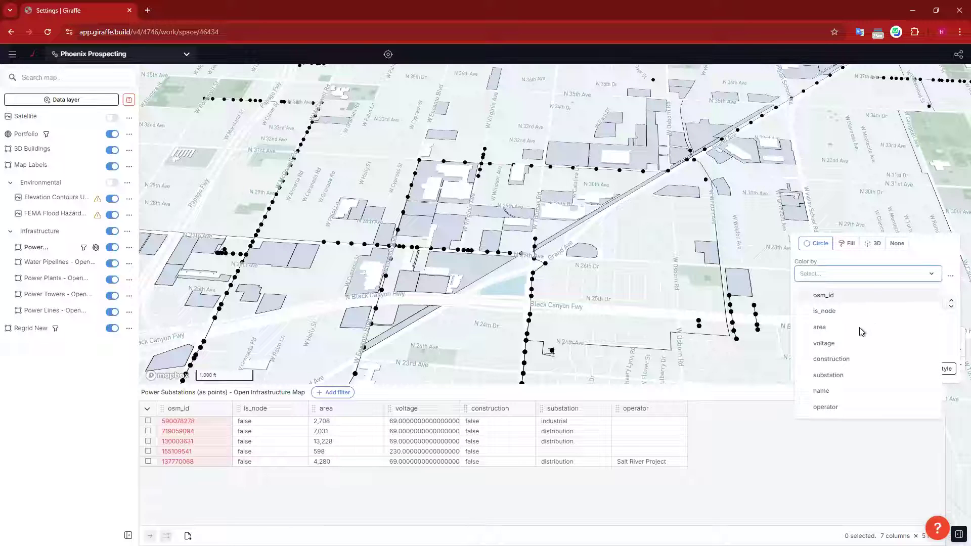
{"action": "left_click", "coordinate": [833, 342]}
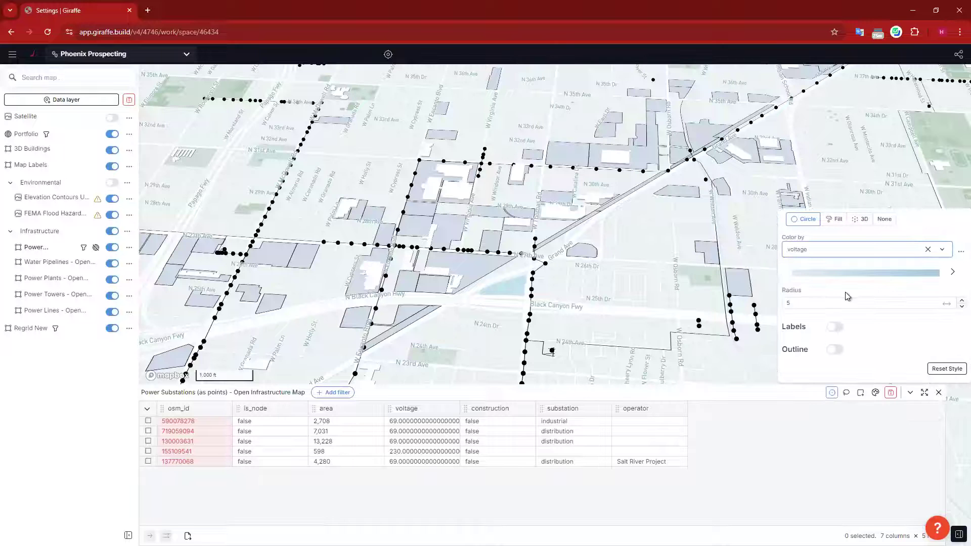
{"action": "left_click", "coordinate": [952, 299]}
{"action": "left_click", "coordinate": [951, 300]}
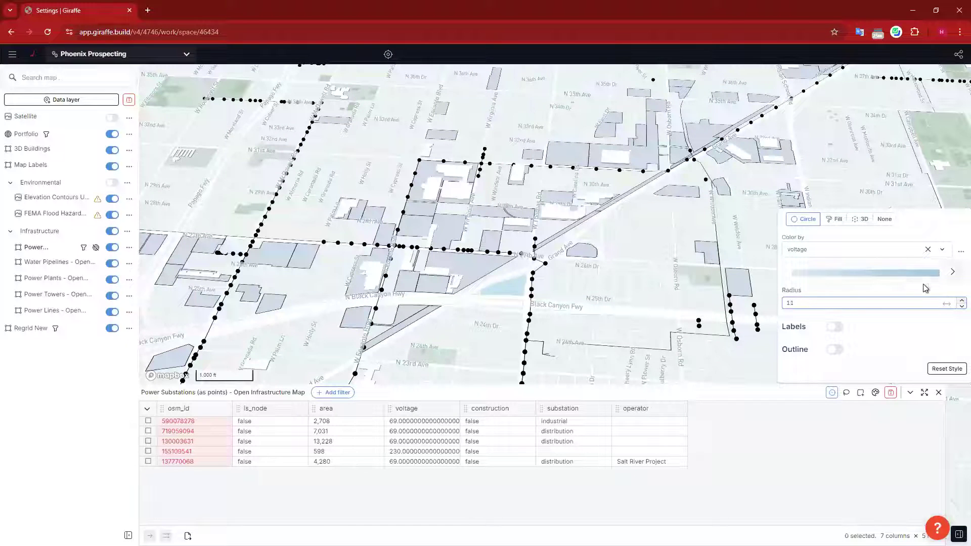
Step: Switch the voltage colour map from Blues to the Reds palette and apply it
{"action": "left_click", "coordinate": [944, 275]}
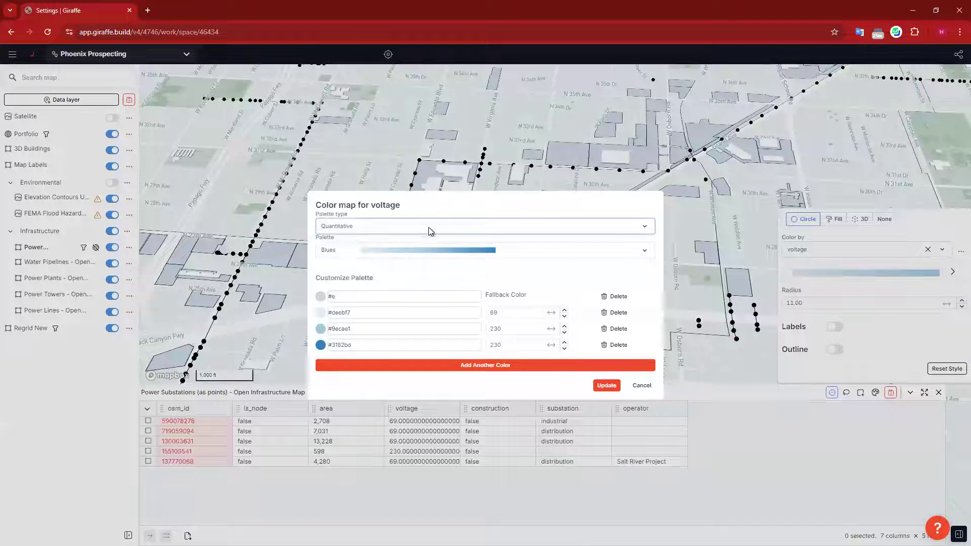
{"action": "left_click", "coordinate": [544, 252]}
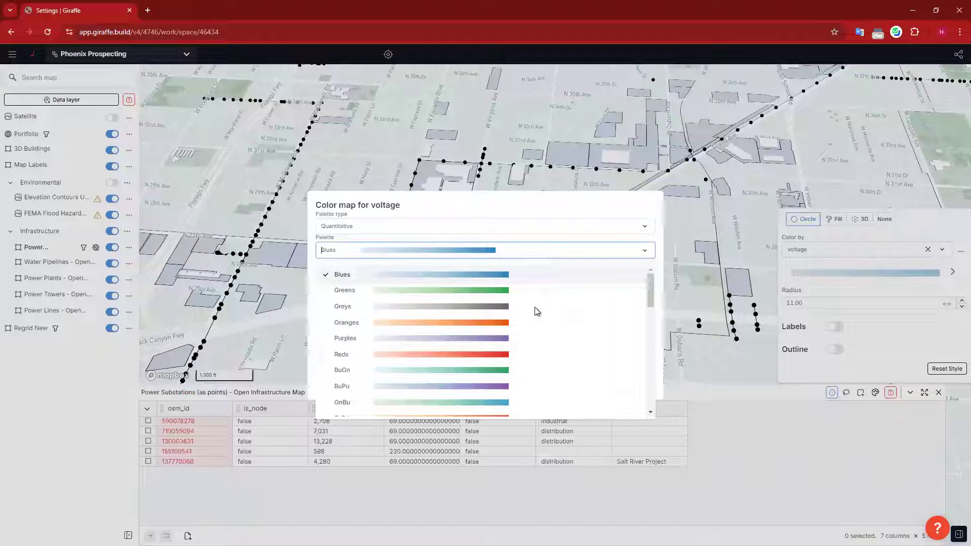
{"action": "left_click", "coordinate": [505, 356]}
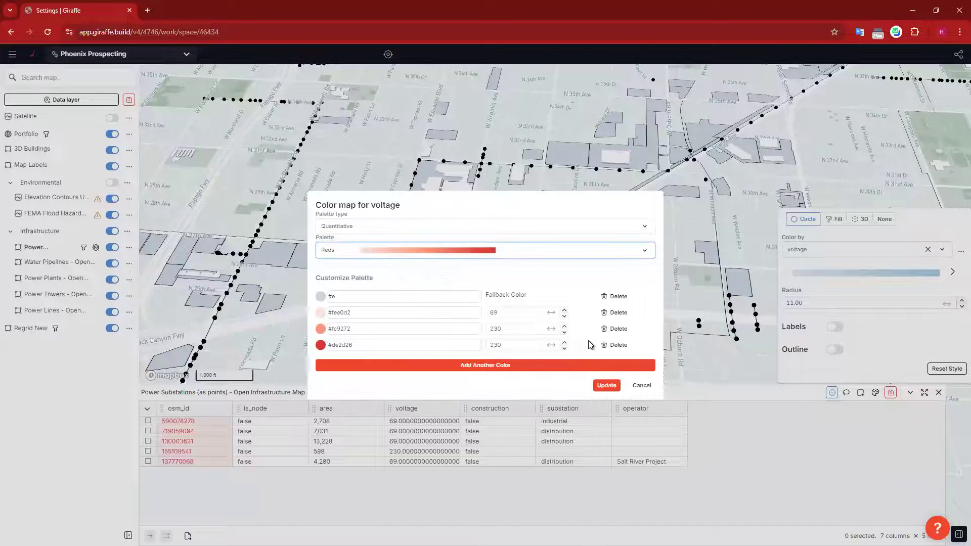
{"action": "left_click", "coordinate": [607, 385]}
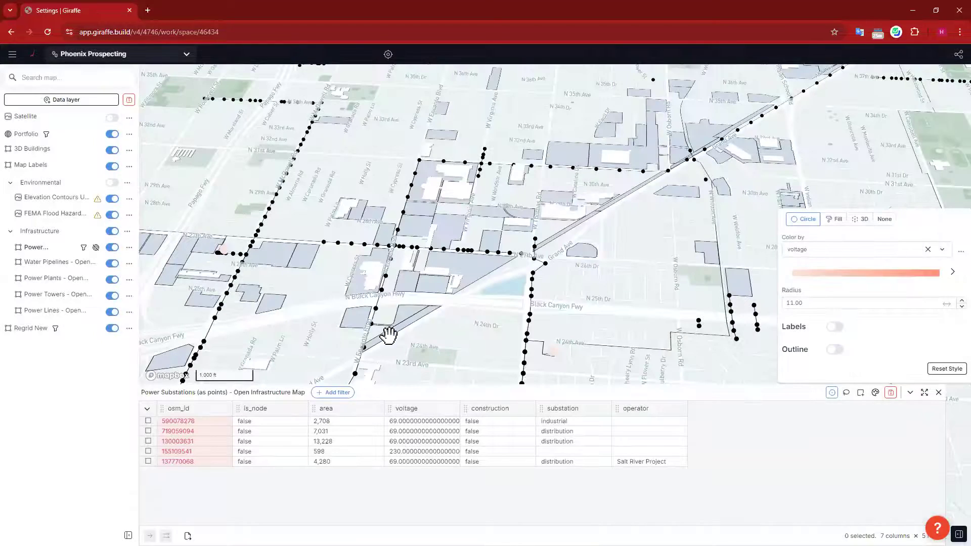
{"action": "left_click", "coordinate": [483, 327]}
Step: Zoom, pan and rotate the 3-D map toward the 230-voltage substation area
{"action": "scroll", "coordinate": [357, 249], "scroll_direction": "up", "scroll_amount": 3}
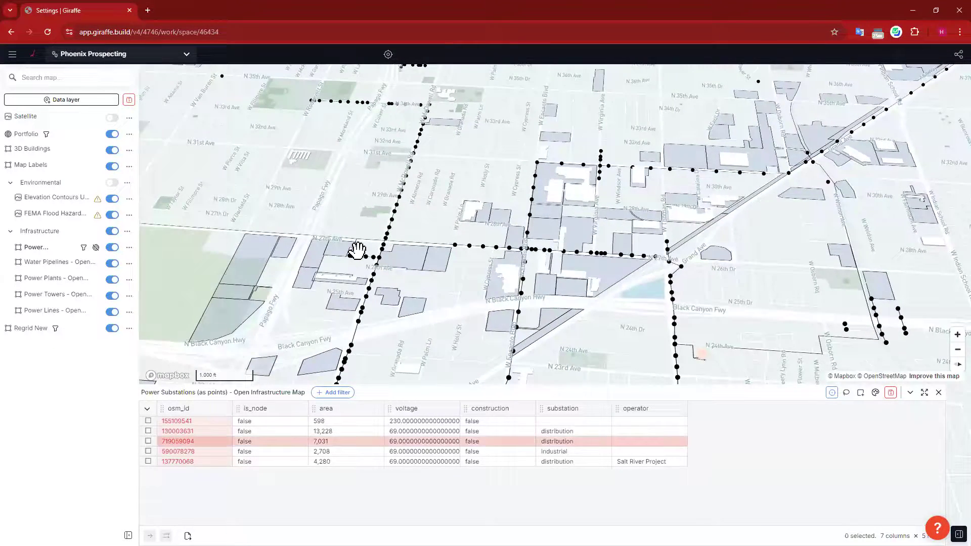
{"action": "scroll", "coordinate": [365, 281], "scroll_direction": "up", "scroll_amount": 3}
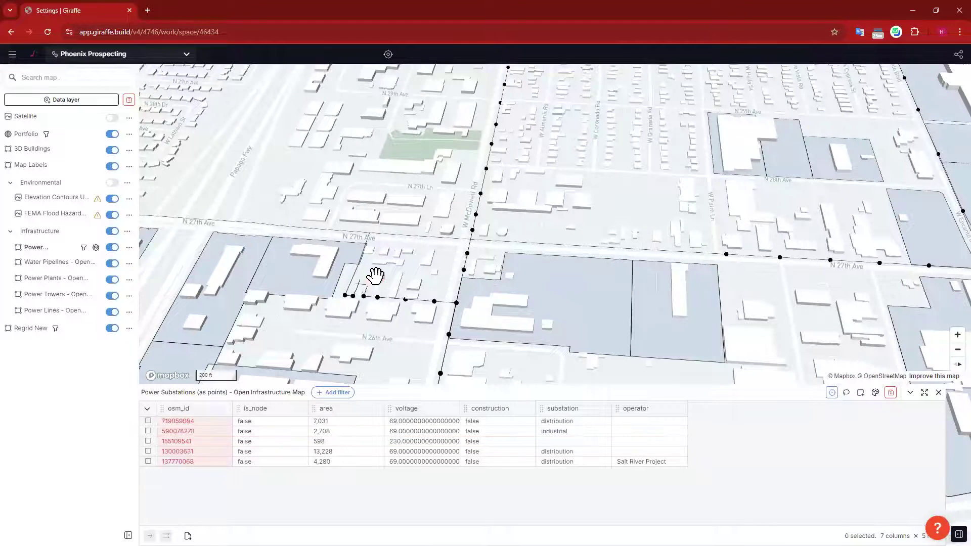
{"action": "left_click_drag", "start_coordinate": [637, 257], "coordinate": [703, 208]}
{"action": "left_click_drag", "start_coordinate": [700, 331], "coordinate": [641, 247]}
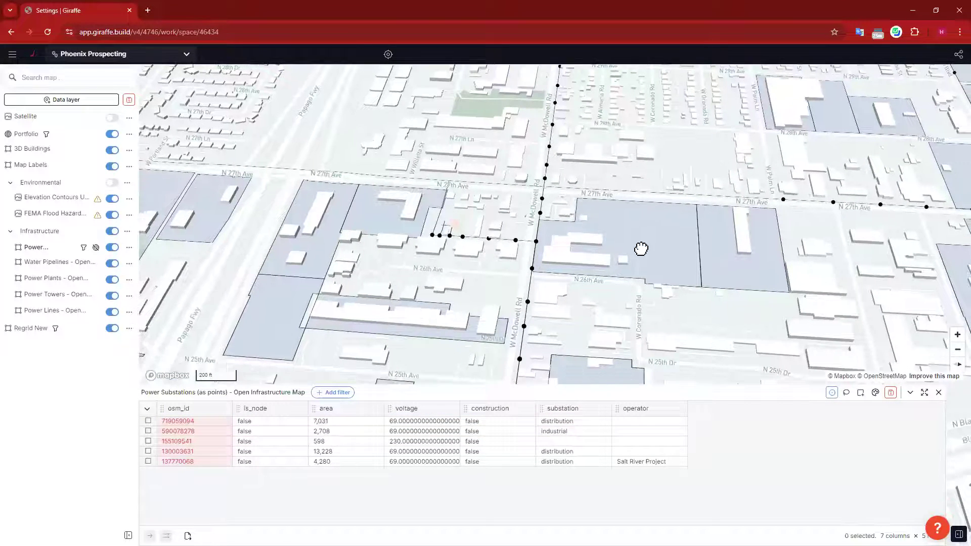
{"action": "right_click_drag", "start_coordinate": [662, 263], "coordinate": [603, 288]}
{"action": "left_click_drag", "start_coordinate": [475, 175], "coordinate": [493, 209]}
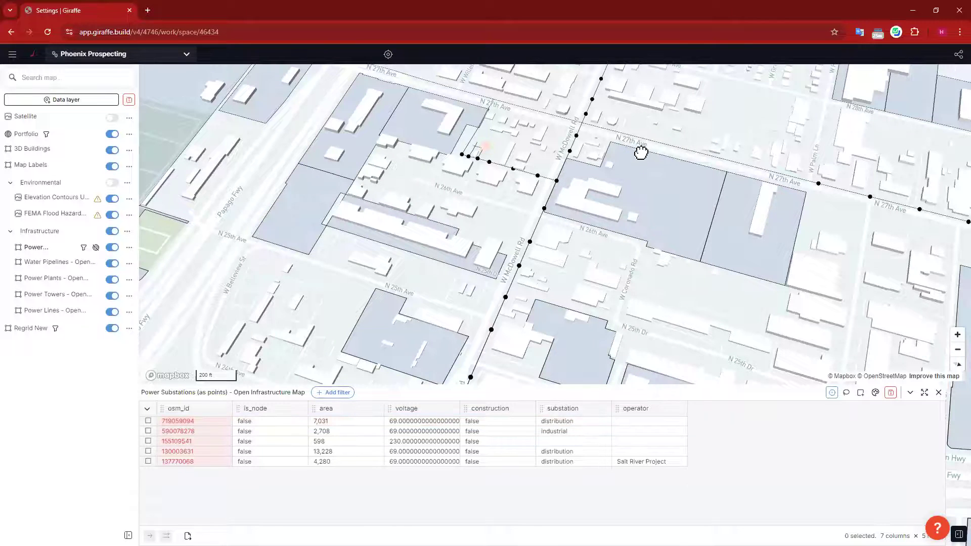
{"action": "scroll", "coordinate": [494, 197], "scroll_direction": "down", "scroll_amount": 5}
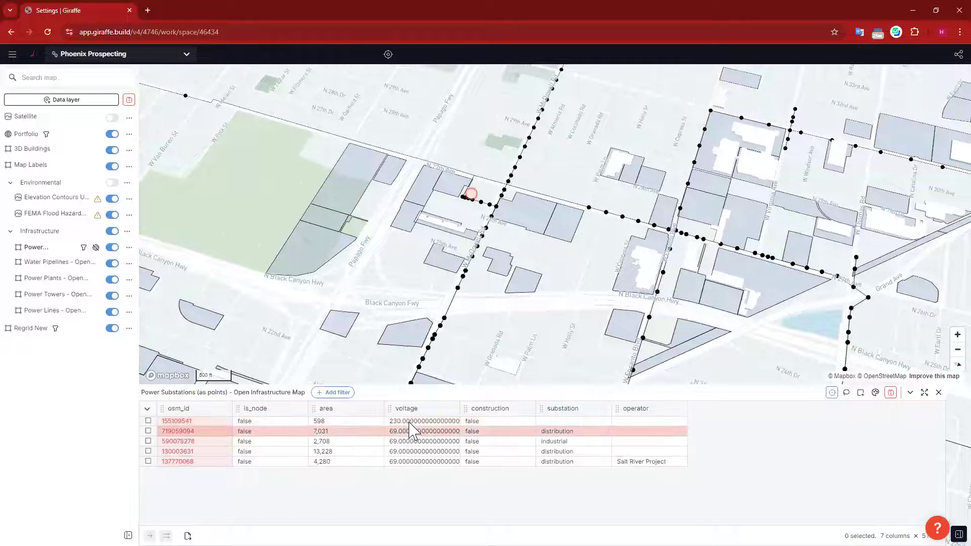
{"action": "left_click_drag", "start_coordinate": [499, 229], "coordinate": [424, 273]}
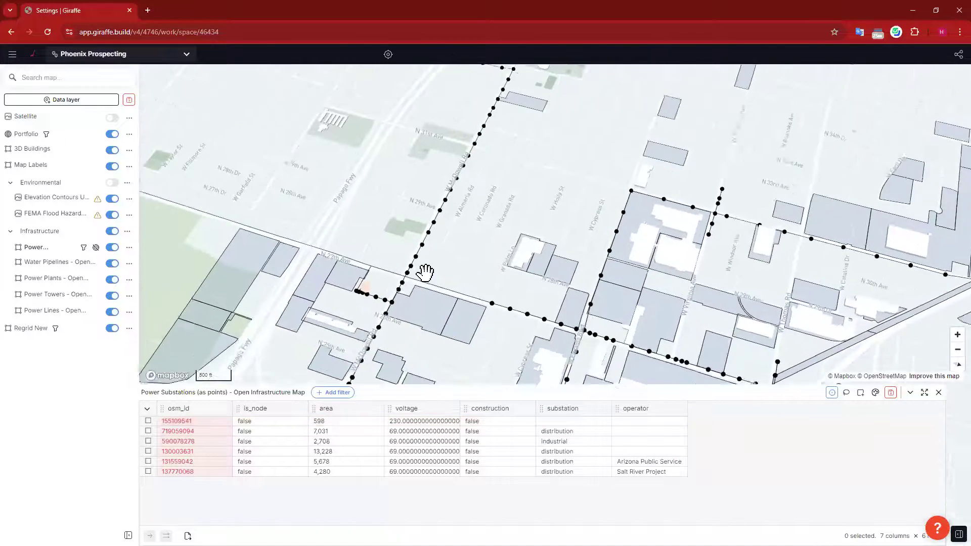
{"action": "scroll", "coordinate": [427, 271], "scroll_direction": "down", "scroll_amount": 5}
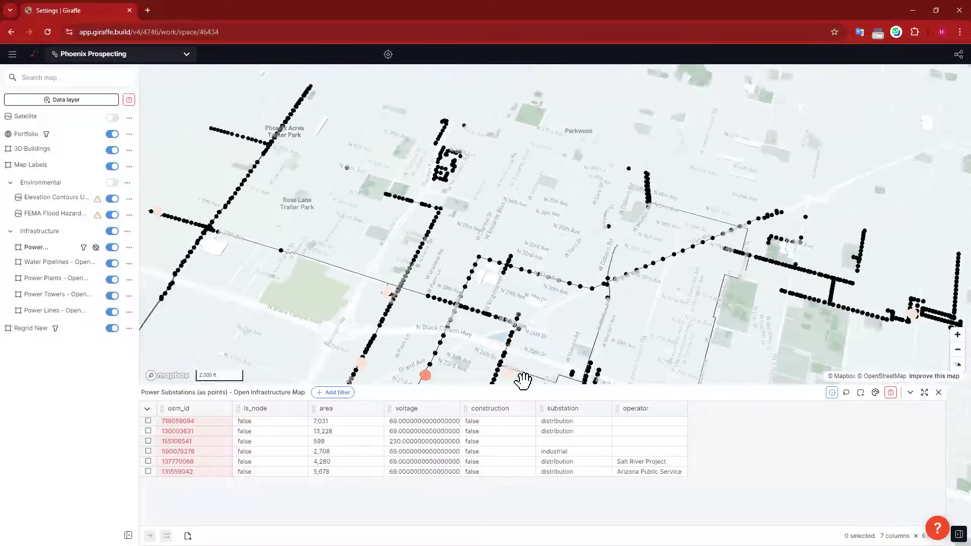
{"action": "left_click_drag", "start_coordinate": [468, 365], "coordinate": [490, 278]}
Step: Centre on the red 230 kV Grand Terminal Substation near Grand Ave and W McDowell Rd, closing its details
{"action": "scroll", "coordinate": [451, 282], "scroll_direction": "up", "scroll_amount": 2}
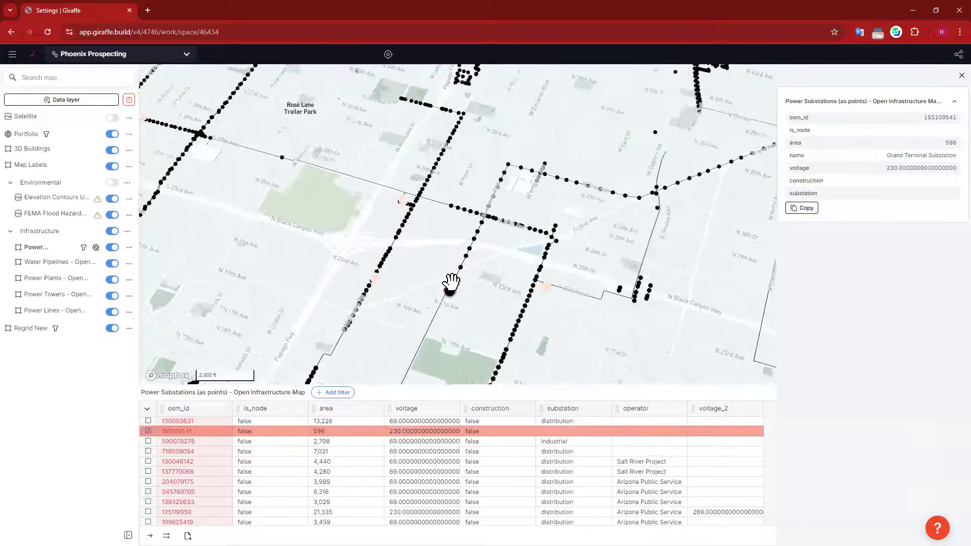
{"action": "scroll", "coordinate": [470, 304], "scroll_direction": "up", "scroll_amount": 2}
{"action": "scroll", "coordinate": [513, 297], "scroll_direction": "up", "scroll_amount": 2}
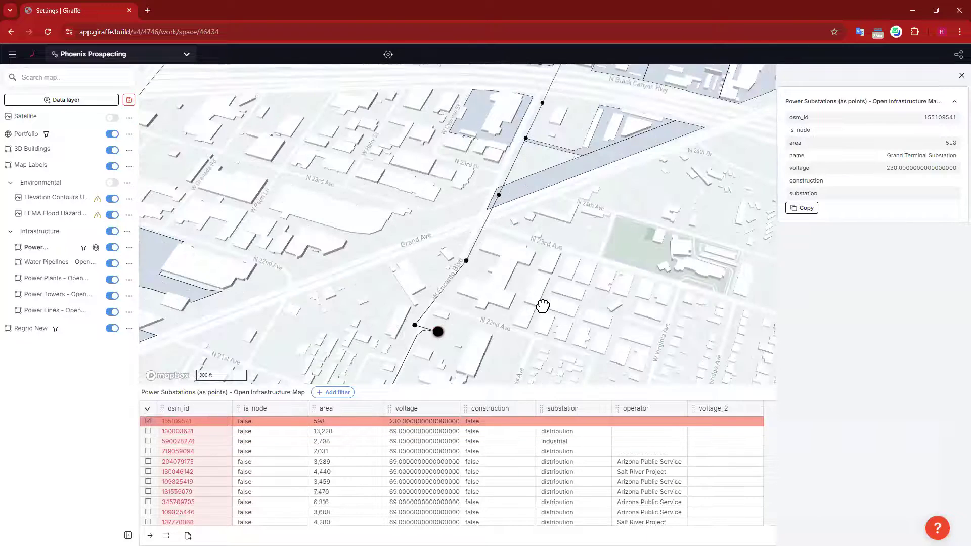
{"action": "left_click_drag", "start_coordinate": [618, 188], "coordinate": [544, 280]}
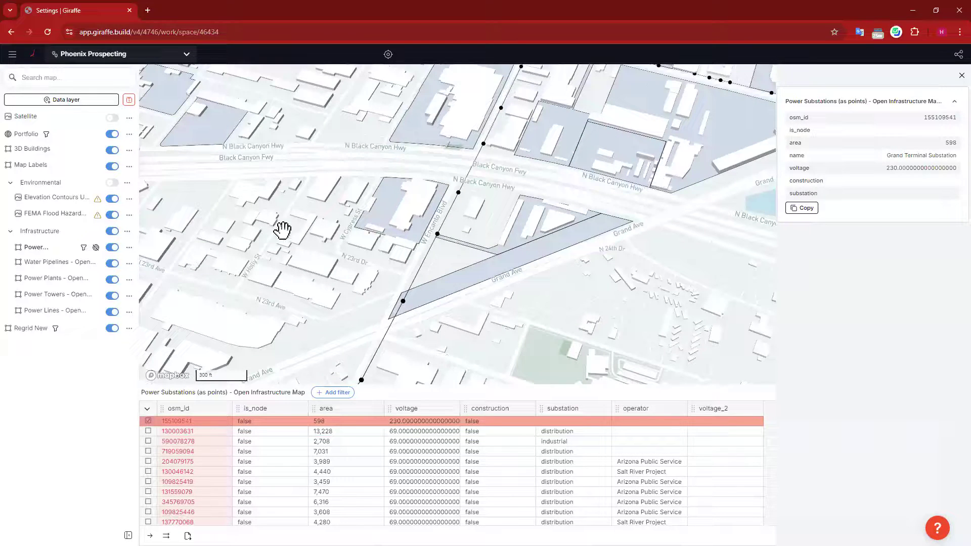
{"action": "left_click_drag", "start_coordinate": [433, 174], "coordinate": [541, 141]}
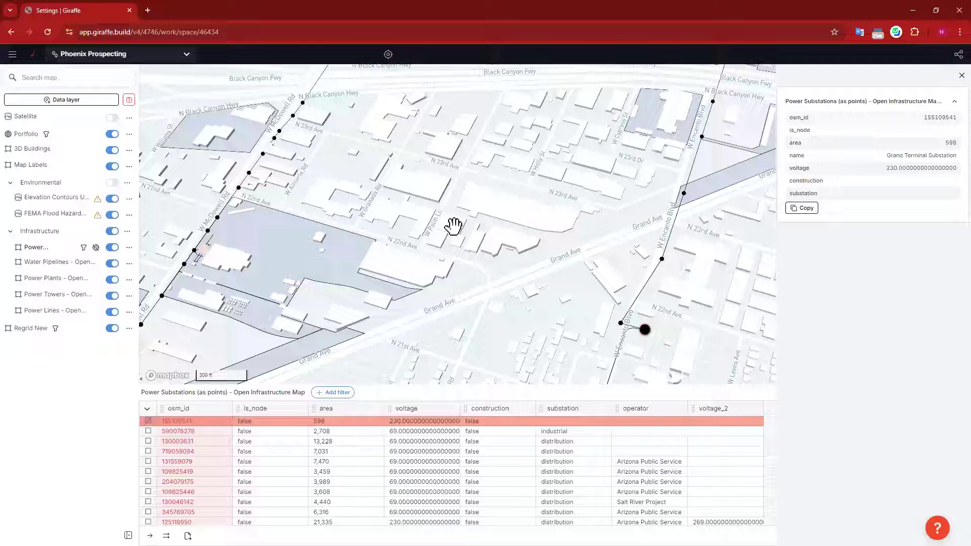
{"action": "left_click_drag", "start_coordinate": [539, 309], "coordinate": [544, 298]}
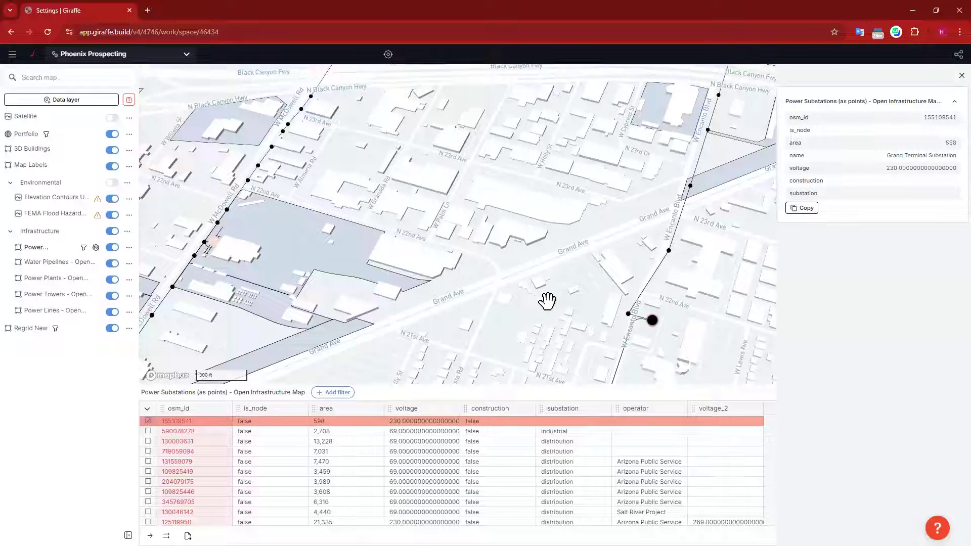
{"action": "left_click", "coordinate": [710, 306]}
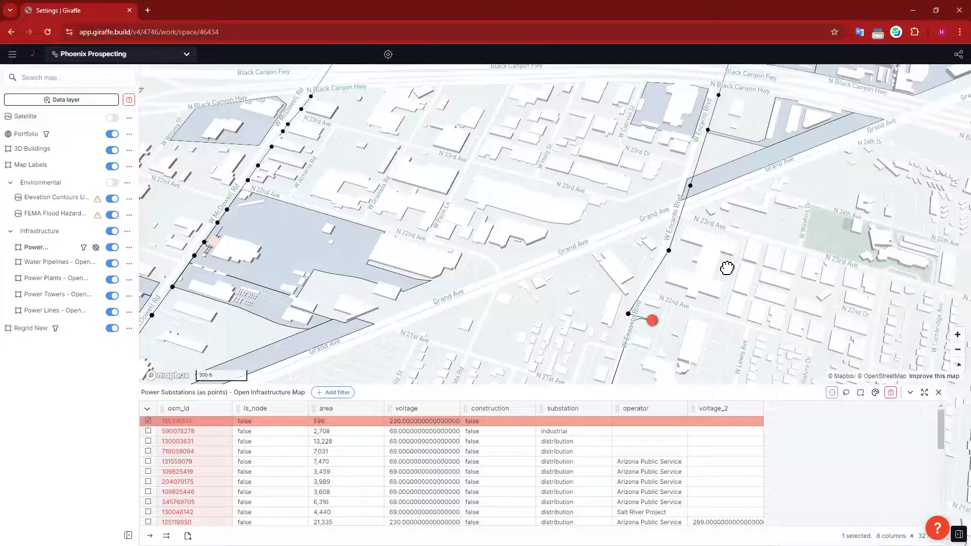
Step: Frame the industrial area west of Grand Terminal Substation and list Regrid New parcels over 3 acres
{"action": "left_click_drag", "start_coordinate": [726, 268], "coordinate": [728, 256]}
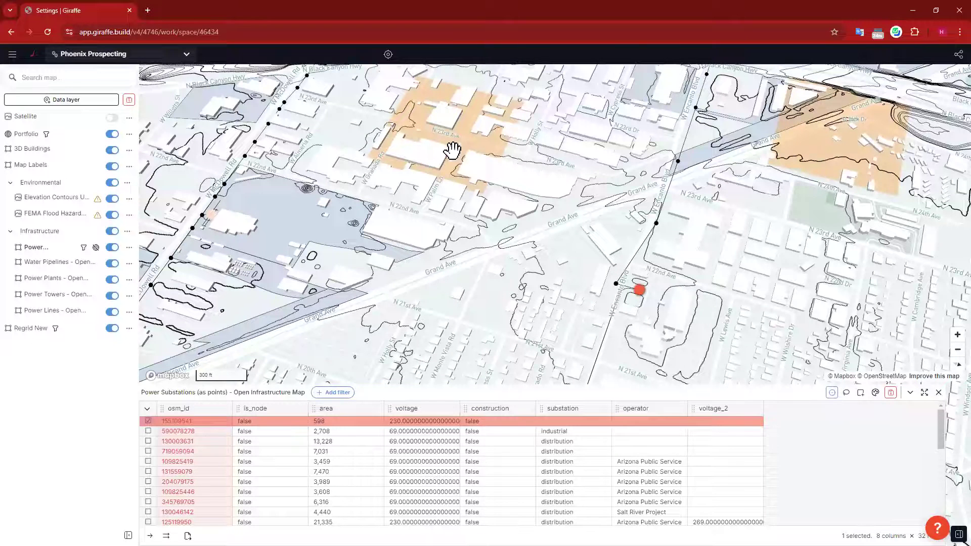
{"action": "left_click_drag", "start_coordinate": [505, 306], "coordinate": [728, 248]}
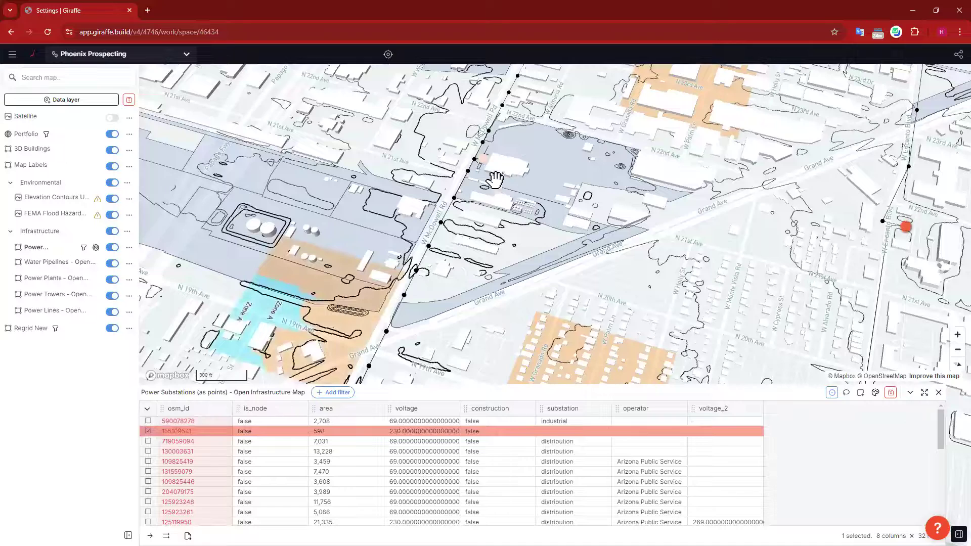
{"action": "left_click_drag", "start_coordinate": [565, 166], "coordinate": [573, 161]}
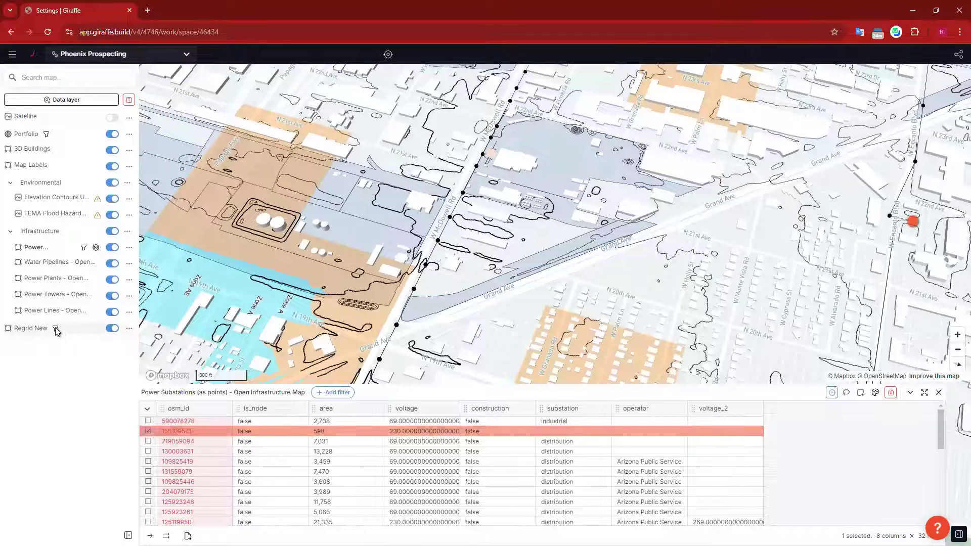
{"action": "left_click", "coordinate": [56, 329]}
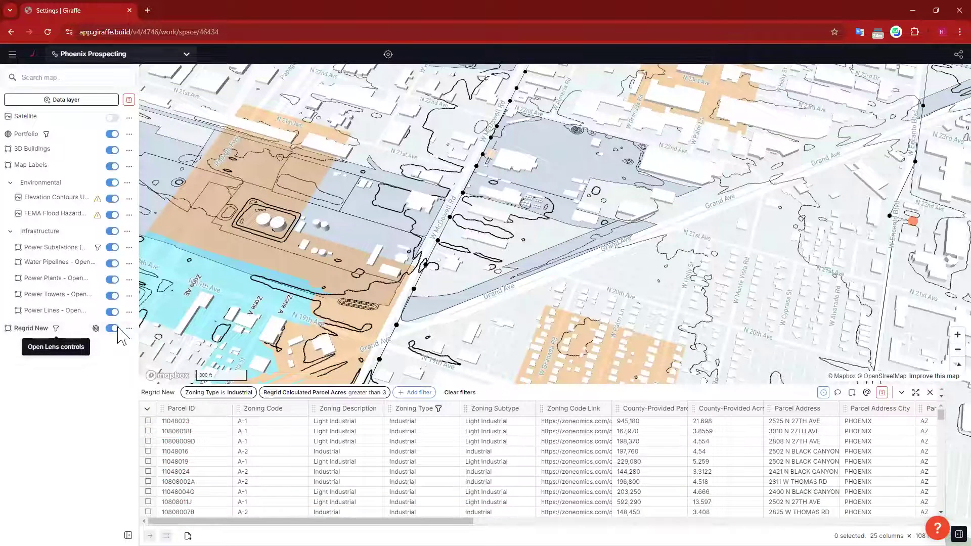
{"action": "left_click", "coordinate": [559, 148]}
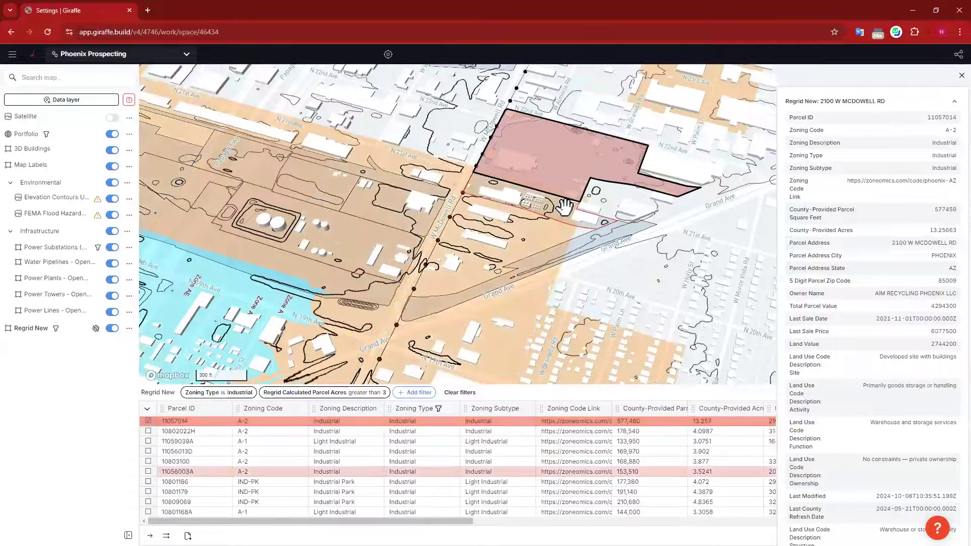
{"action": "left_click", "coordinate": [638, 225]}
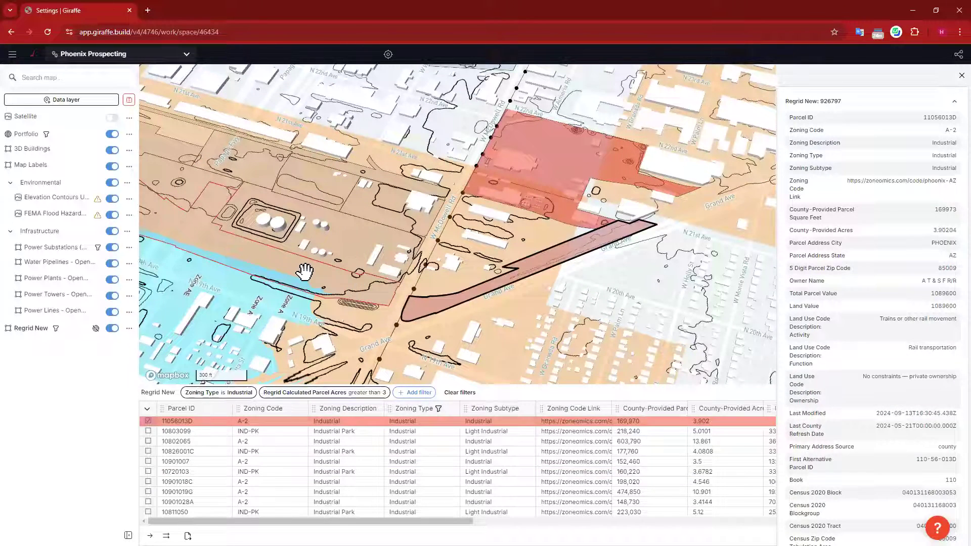
{"action": "left_click", "coordinate": [351, 250]}
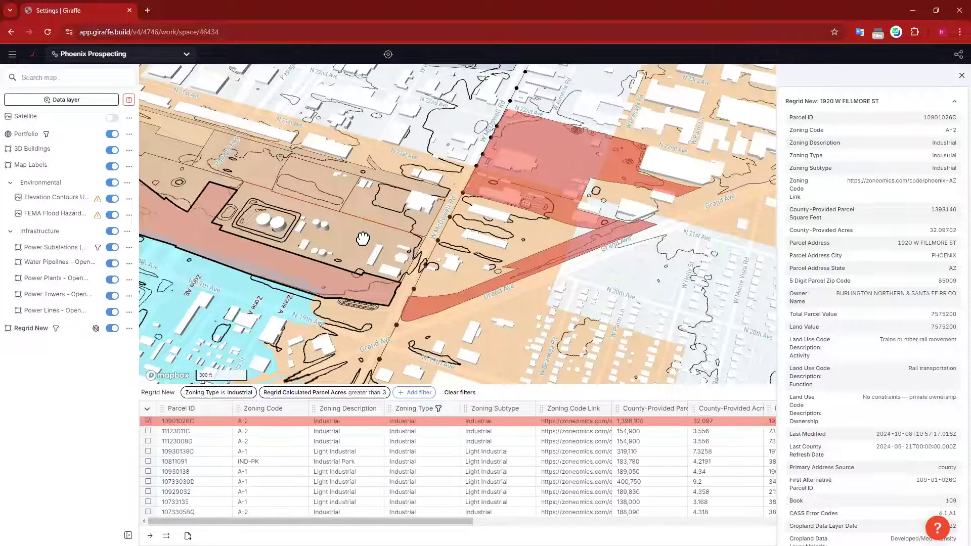
{"action": "left_click", "coordinate": [378, 205]}
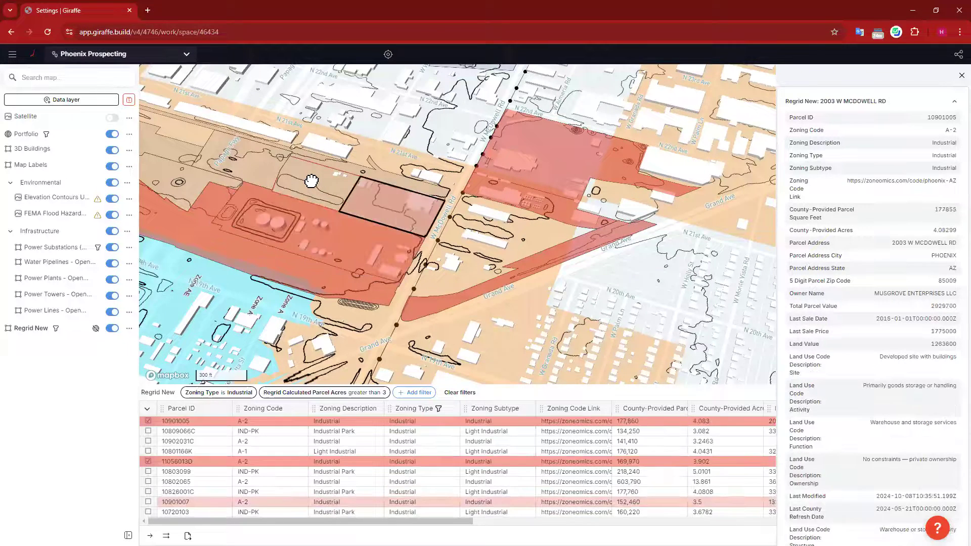
{"action": "left_click", "coordinate": [177, 184]}
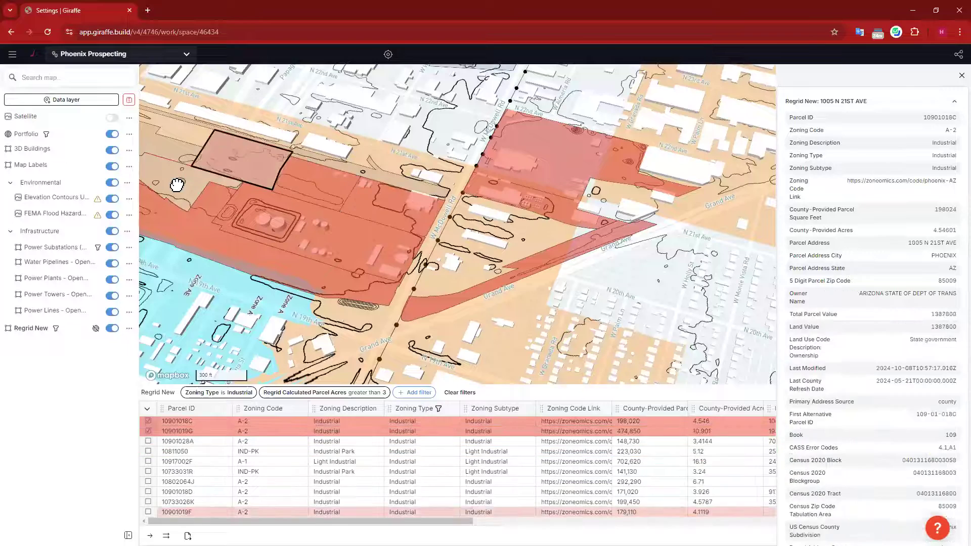
{"action": "left_click", "coordinate": [174, 151]}
{"action": "left_click", "coordinate": [179, 155]}
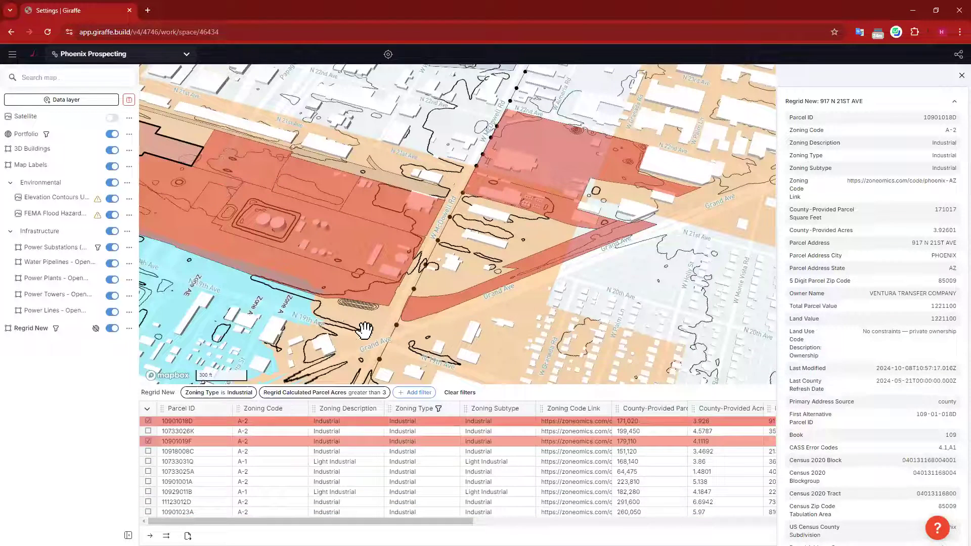
{"action": "left_click_drag", "start_coordinate": [603, 301], "coordinate": [653, 316]}
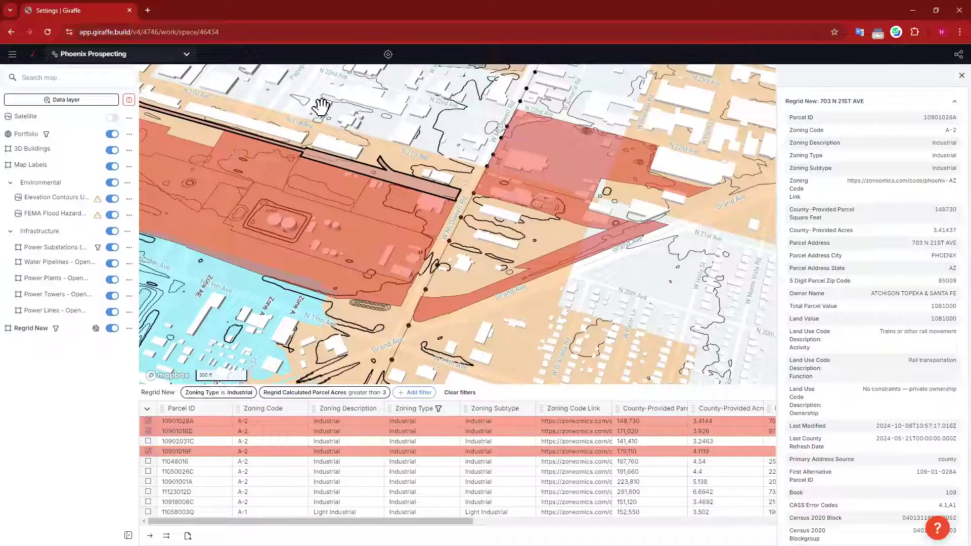
{"action": "left_click", "coordinate": [190, 133]}
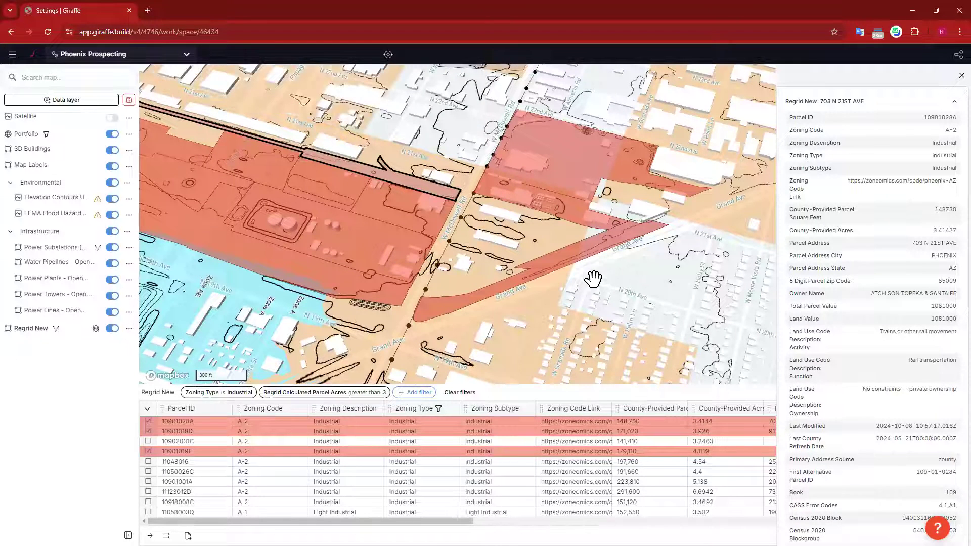
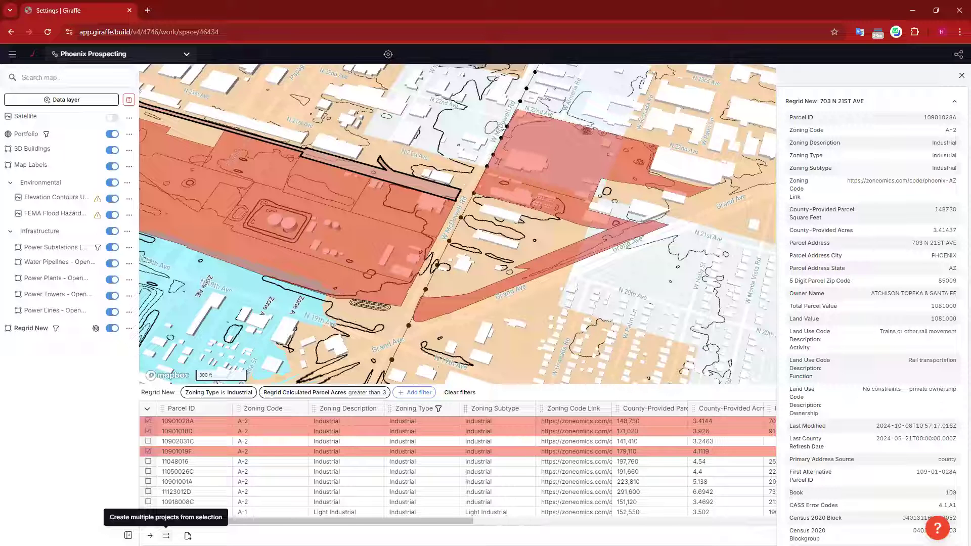
Step: Start creating multiple projects from the selection, keeping McDowell Rd & 21ST Ave as the project
{"action": "left_click", "coordinate": [166, 535]}
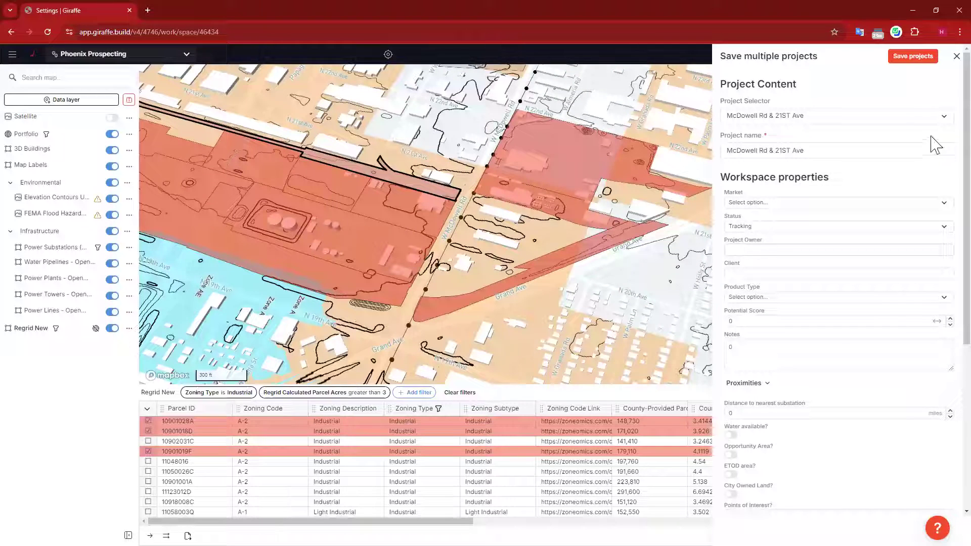
{"action": "left_click", "coordinate": [810, 119]}
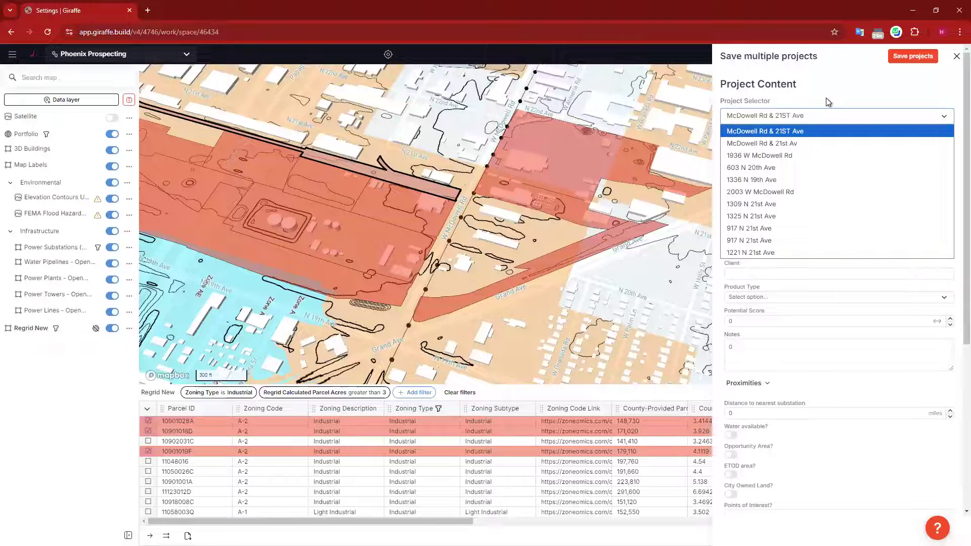
{"action": "left_click", "coordinate": [801, 119]}
{"action": "left_click", "coordinate": [836, 150]}
{"action": "left_click_drag", "start_coordinate": [816, 151], "coordinate": [686, 149]}
{"action": "left_click", "coordinate": [834, 151]}
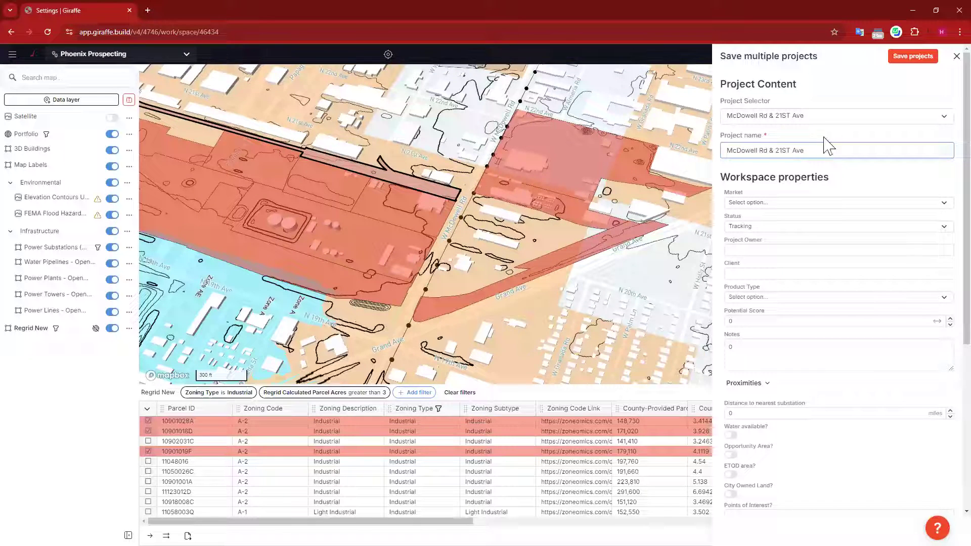
{"action": "left_click", "coordinate": [817, 120]}
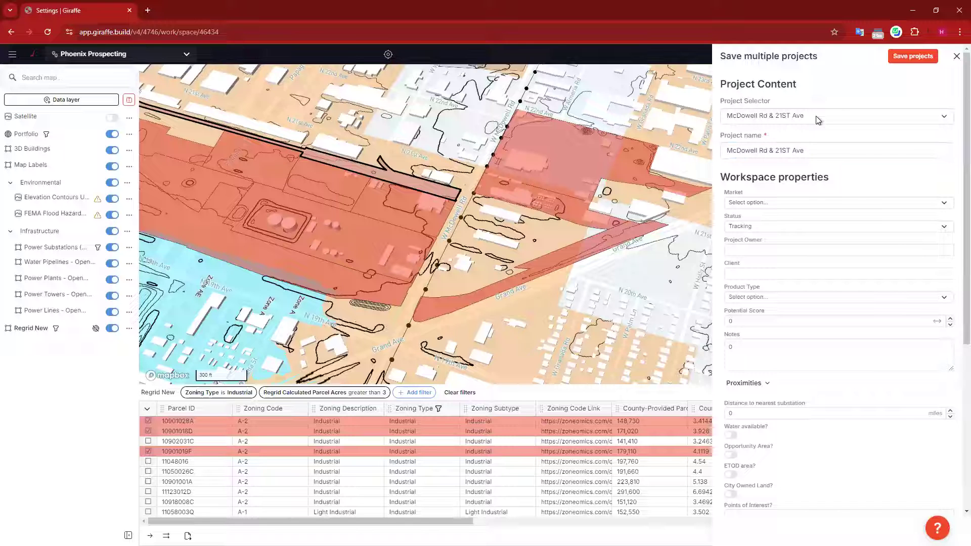
{"action": "left_click", "coordinate": [817, 120]}
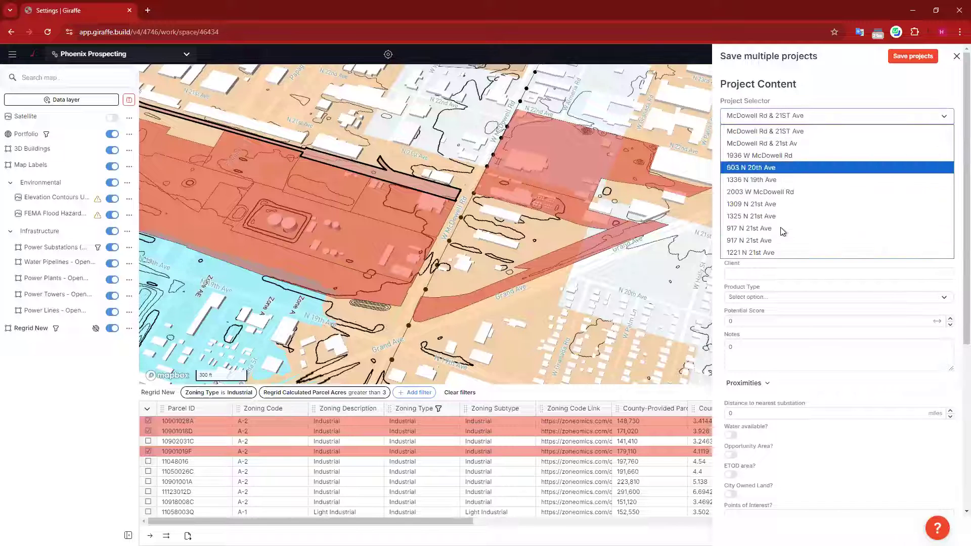
{"action": "left_click", "coordinate": [831, 91]}
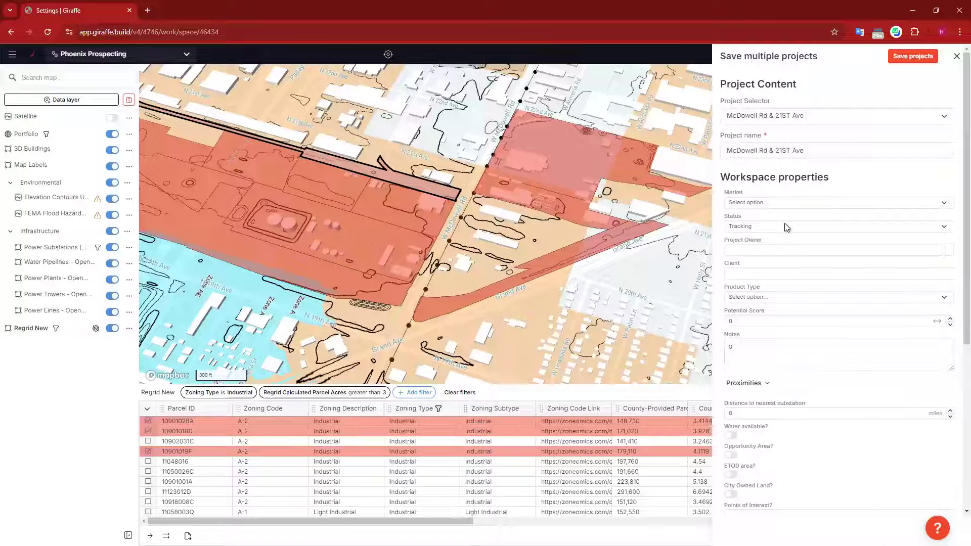
{"action": "scroll", "coordinate": [790, 271], "scroll_direction": "down", "scroll_amount": 5}
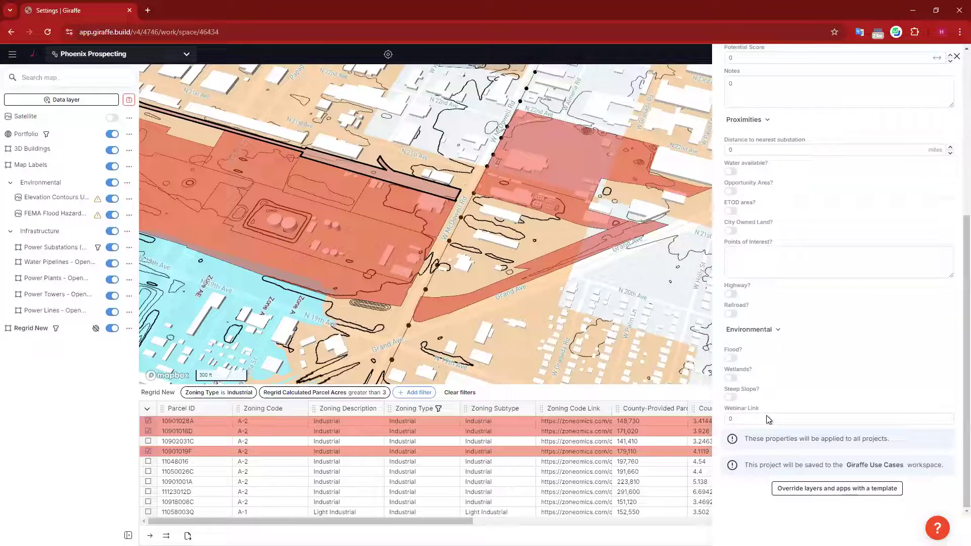
{"action": "scroll", "coordinate": [767, 419], "scroll_direction": "up", "scroll_amount": 5}
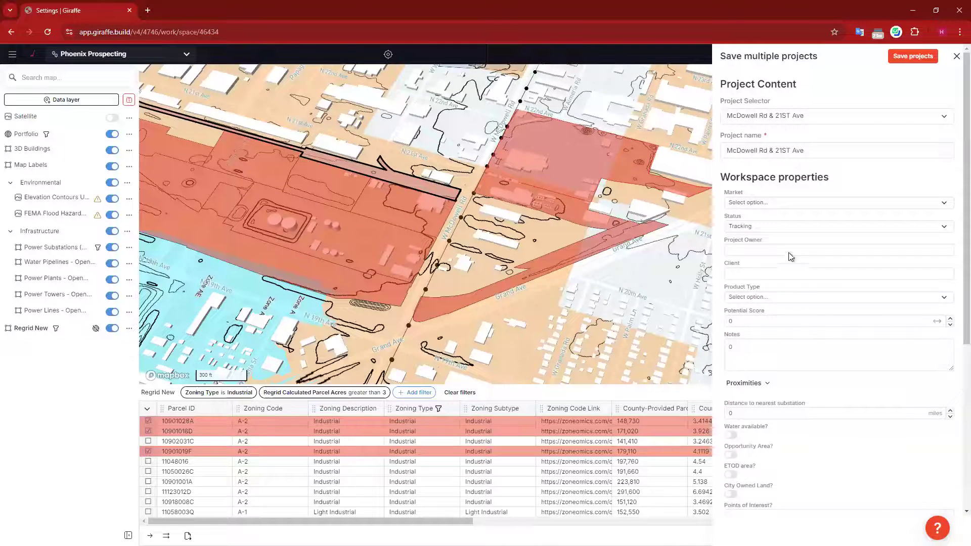
Step: Leave the market unset, set Status to Tracking, and begin entering the project owner
{"action": "left_click", "coordinate": [775, 203]}
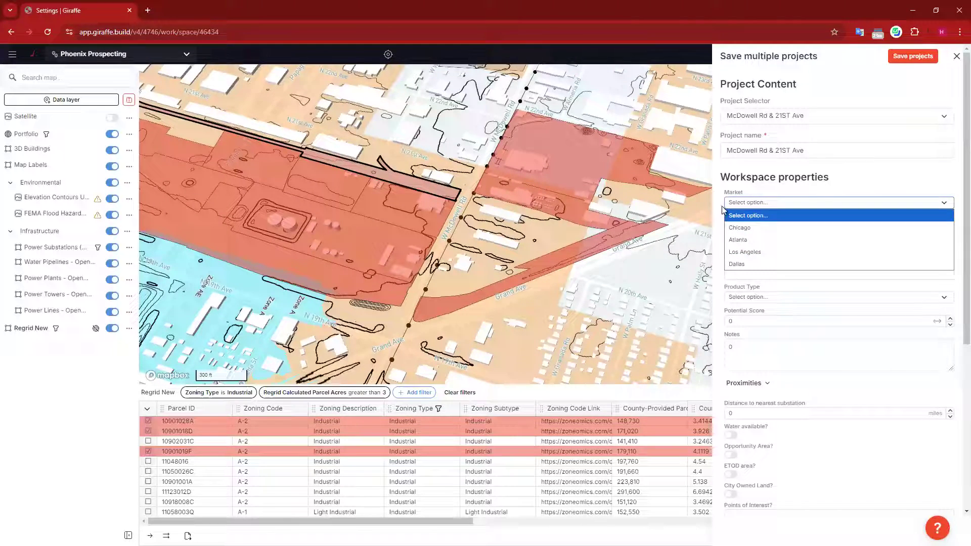
{"action": "left_click", "coordinate": [909, 175]}
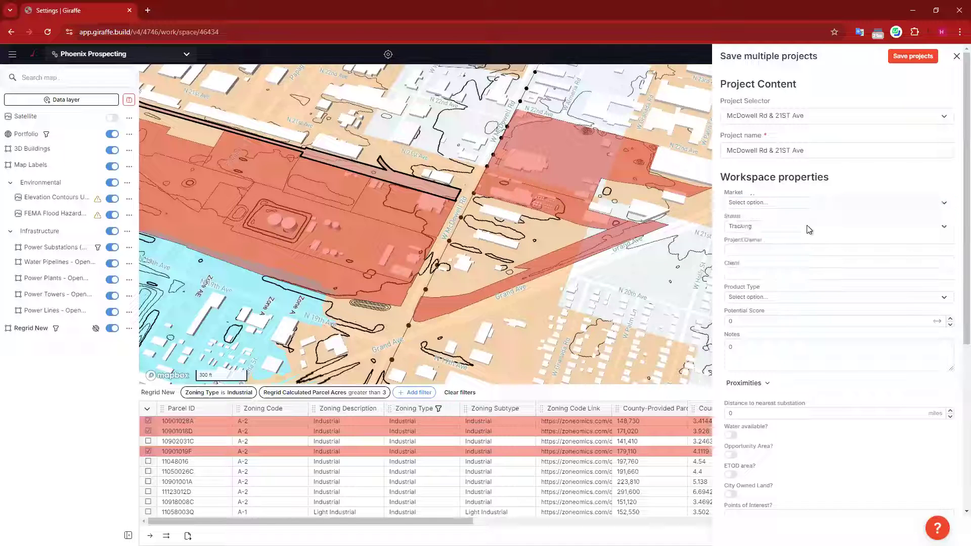
{"action": "left_click", "coordinate": [753, 230]}
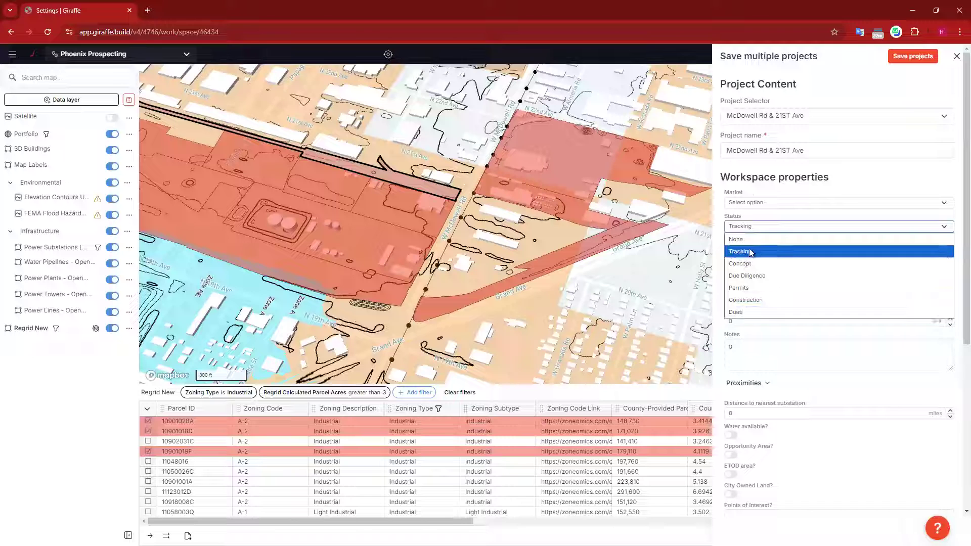
{"action": "left_click", "coordinate": [750, 253]}
{"action": "left_click", "coordinate": [769, 249]}
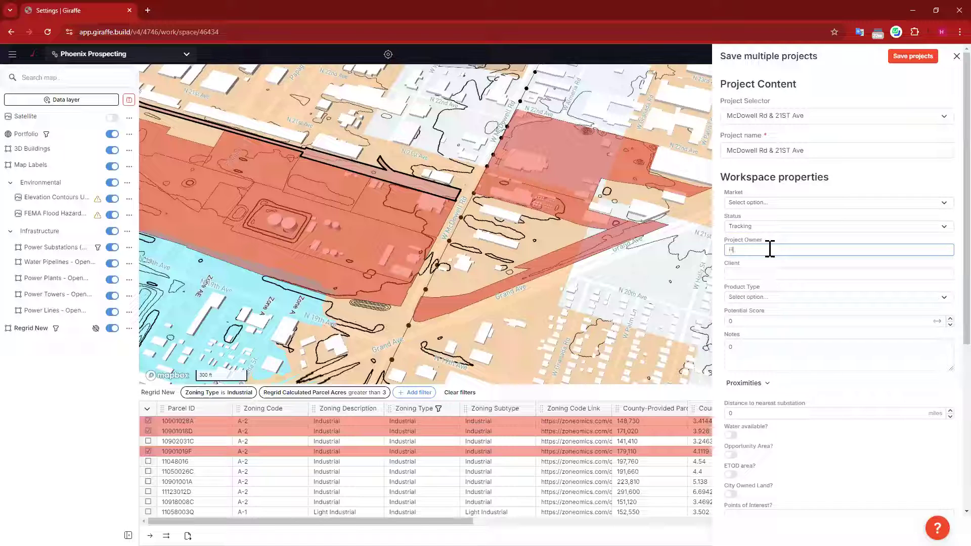
Step: Enter Acme Data centers as the client and choose Industrial Data Center as Product Type
{"action": "left_click", "coordinate": [759, 273]}
{"action": "type", "text": "Acme Data centers"}
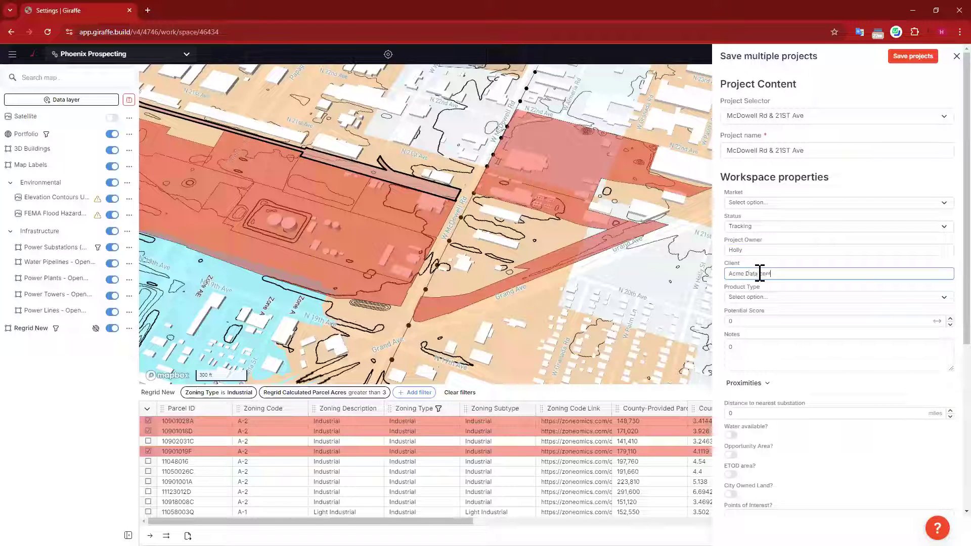
{"action": "left_click", "coordinate": [779, 297]}
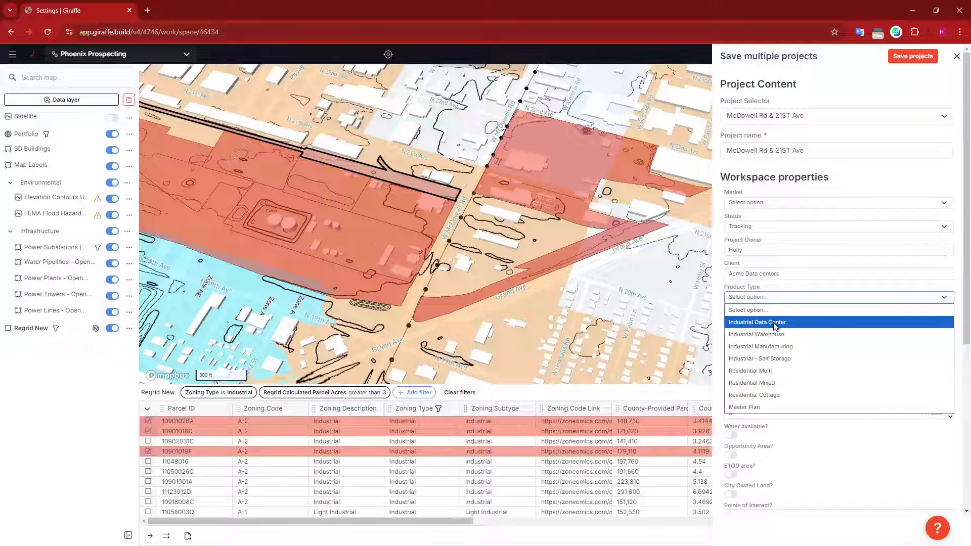
{"action": "left_click", "coordinate": [775, 324]}
{"action": "scroll", "coordinate": [828, 342], "scroll_direction": "down", "scroll_amount": 2}
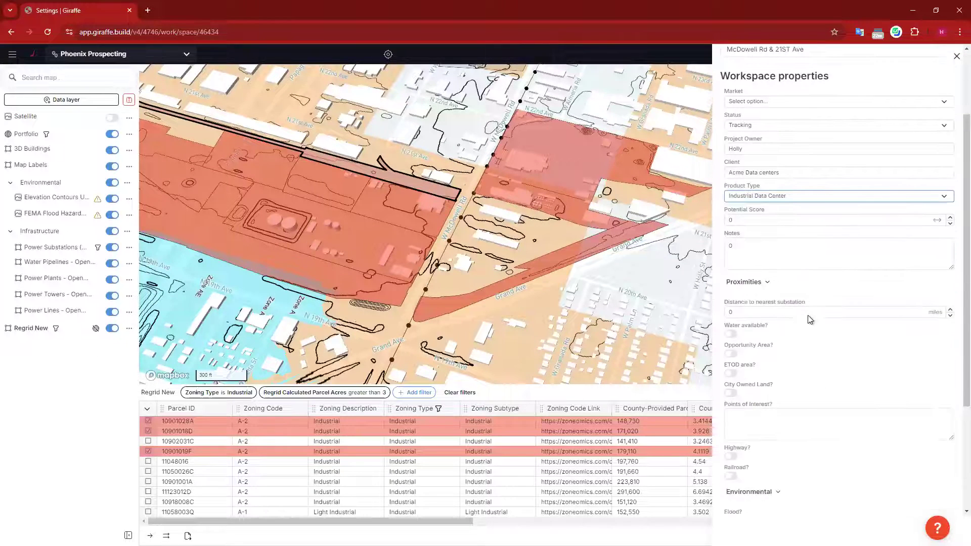
{"action": "scroll", "coordinate": [862, 268], "scroll_direction": "down", "scroll_amount": 2}
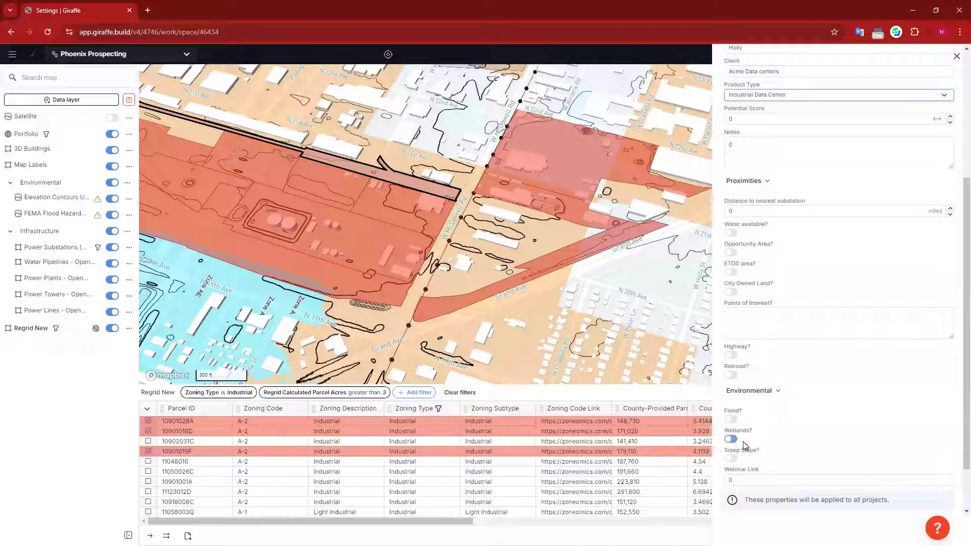
{"action": "scroll", "coordinate": [752, 449], "scroll_direction": "down", "scroll_amount": 1}
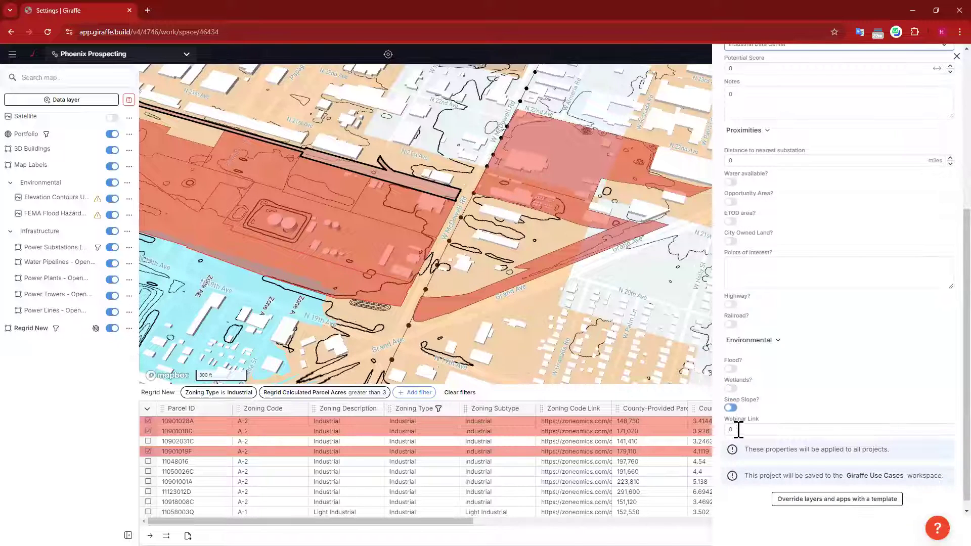
{"action": "scroll", "coordinate": [837, 346], "scroll_direction": "up", "scroll_amount": 3}
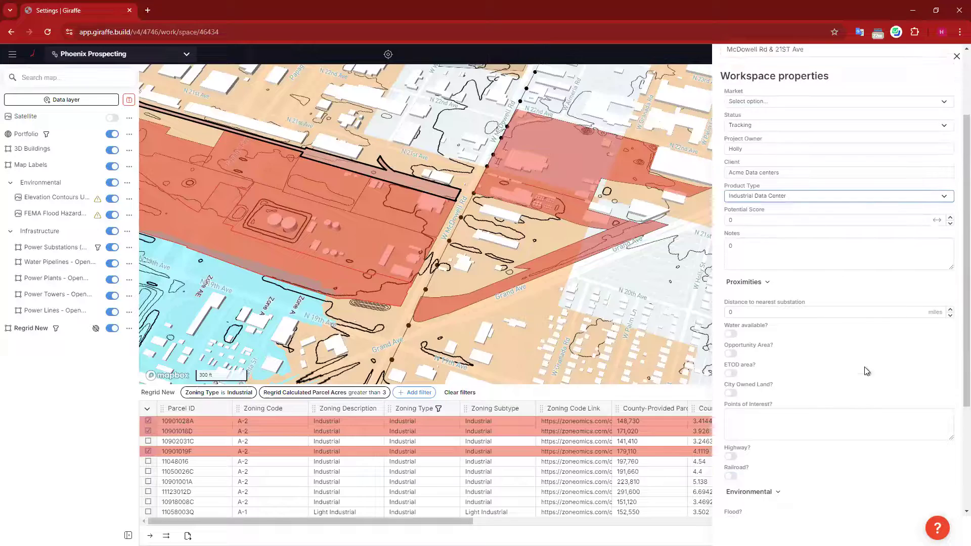
Step: Measure about 2717 ft from the substation west to the parcel edge, then edit Distance to nearest substation
{"action": "left_click_drag", "start_coordinate": [534, 258], "coordinate": [324, 155]}
{"action": "left_click_drag", "start_coordinate": [527, 180], "coordinate": [577, 231]}
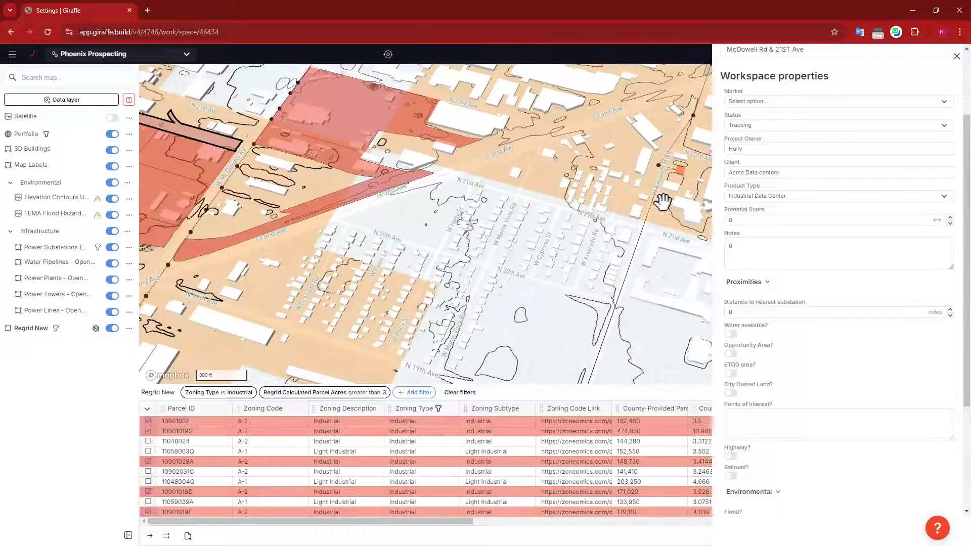
{"action": "left_click", "coordinate": [680, 170]}
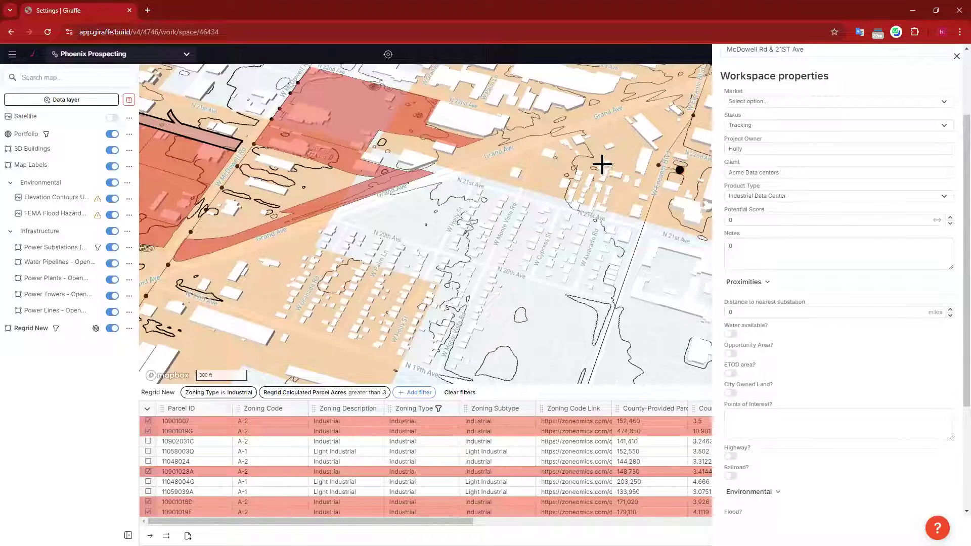
{"action": "left_click", "coordinate": [329, 194]}
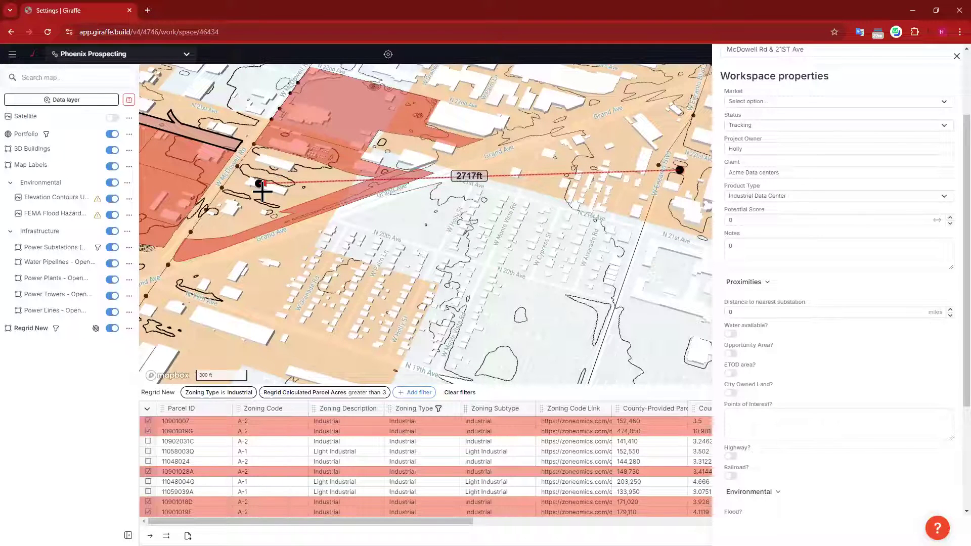
{"action": "left_click", "coordinate": [258, 189]}
{"action": "left_click", "coordinate": [255, 191]}
{"action": "key", "text": "Escape"}
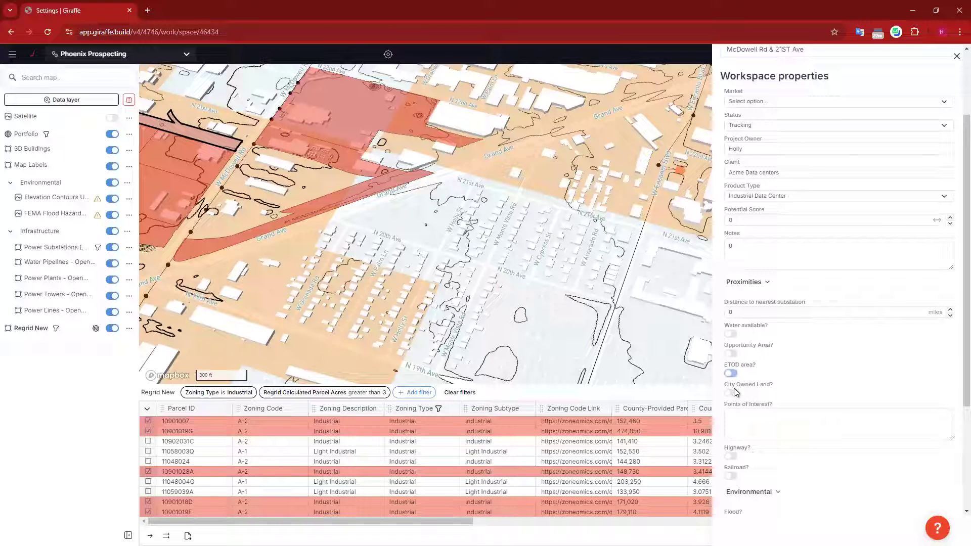
{"action": "left_click", "coordinate": [739, 310]}
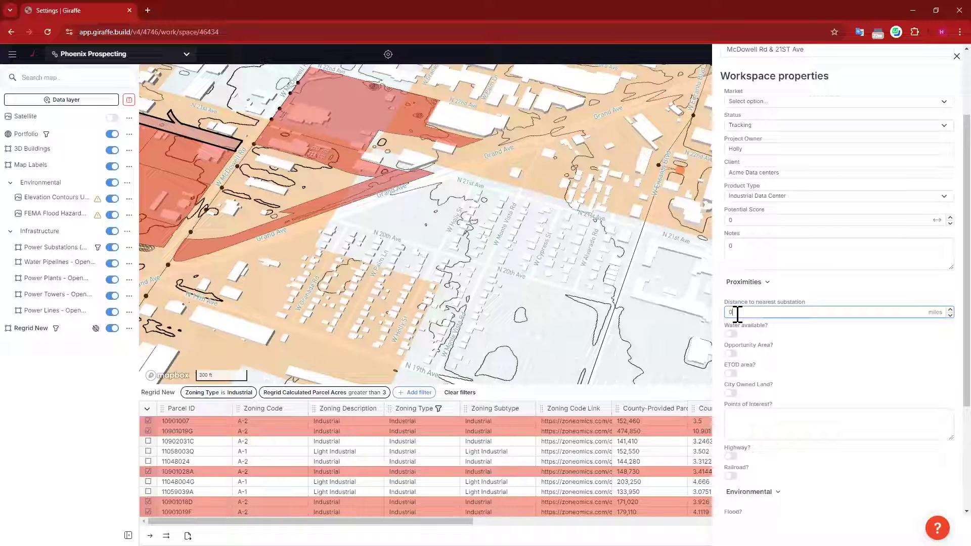
Step: Collapse the Proximities section with distance at 1 mile and save the selected parcels as projects
{"action": "left_click", "coordinate": [742, 282]}
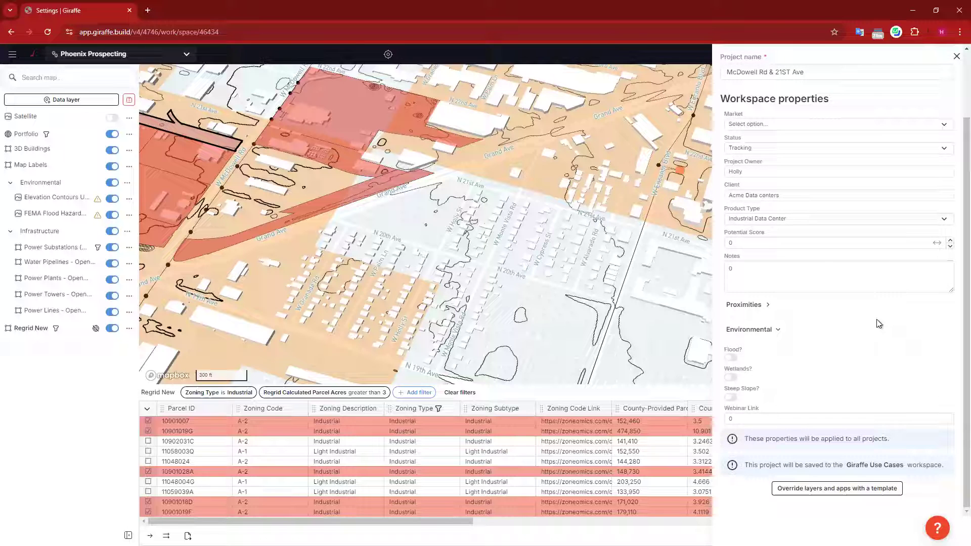
{"action": "scroll", "coordinate": [753, 416], "scroll_direction": "up", "scroll_amount": 2}
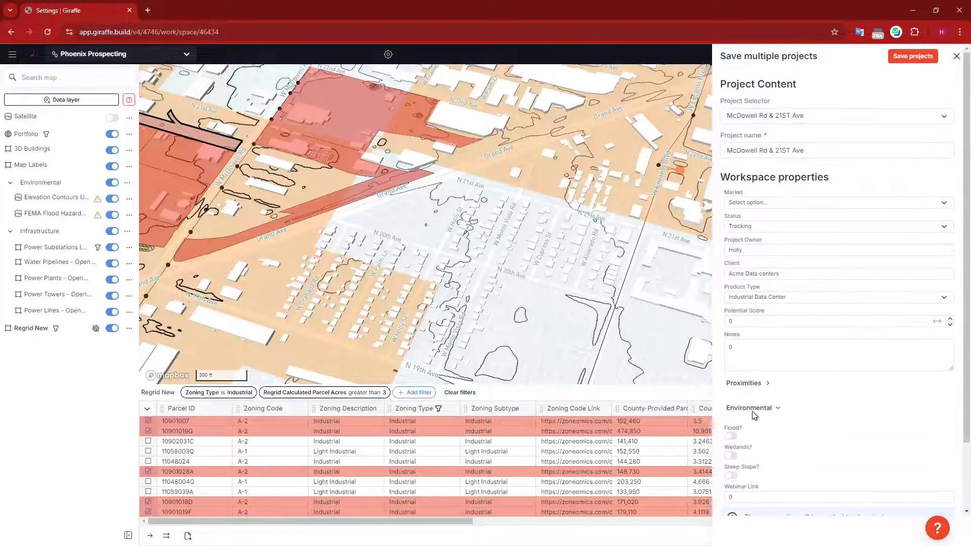
{"action": "left_click", "coordinate": [917, 57]}
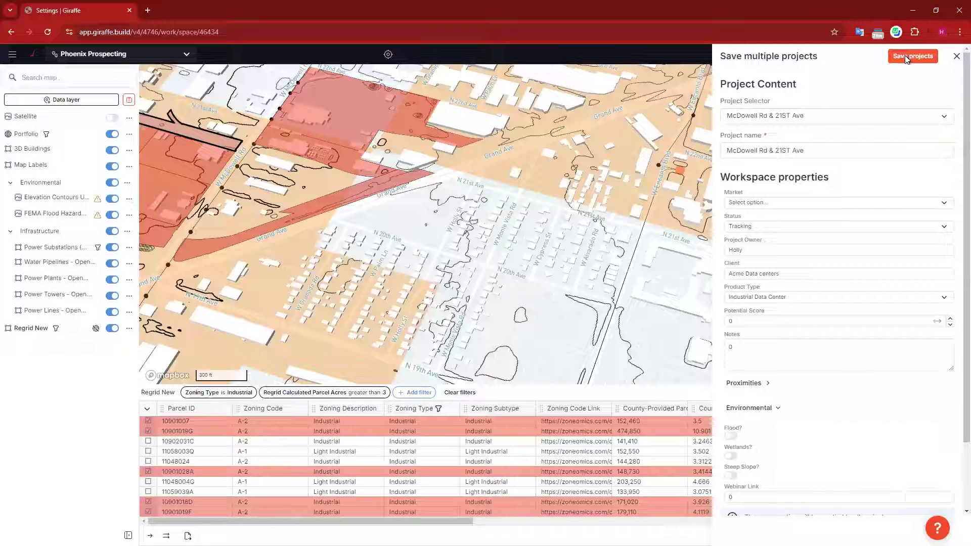
{"action": "scroll", "coordinate": [400, 267], "scroll_direction": "down", "scroll_amount": 2}
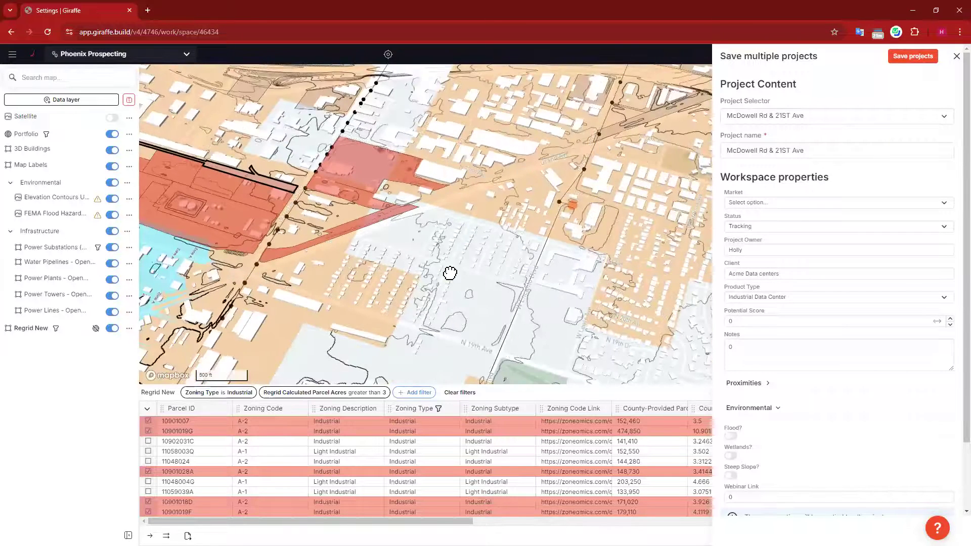
{"action": "left_click_drag", "start_coordinate": [449, 273], "coordinate": [519, 286]}
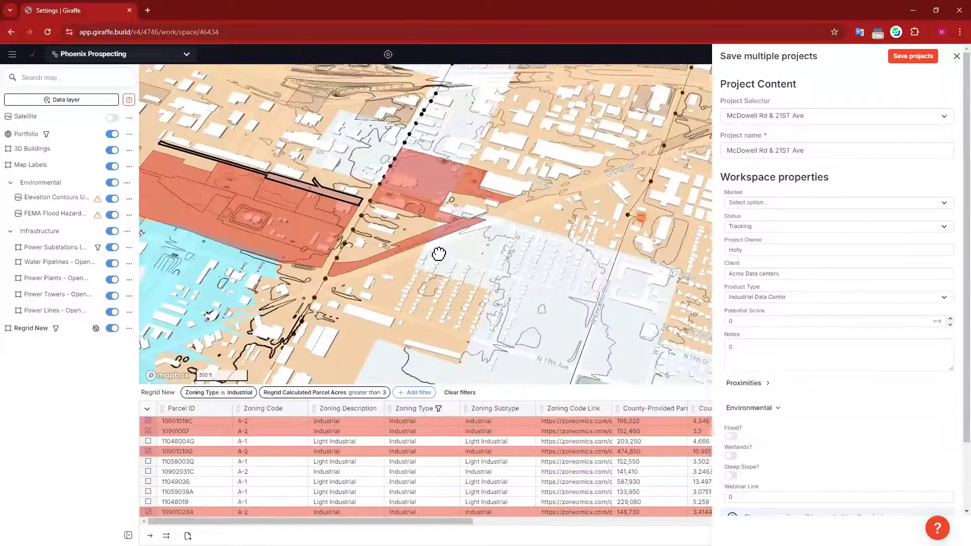
{"action": "left_click", "coordinate": [914, 56]}
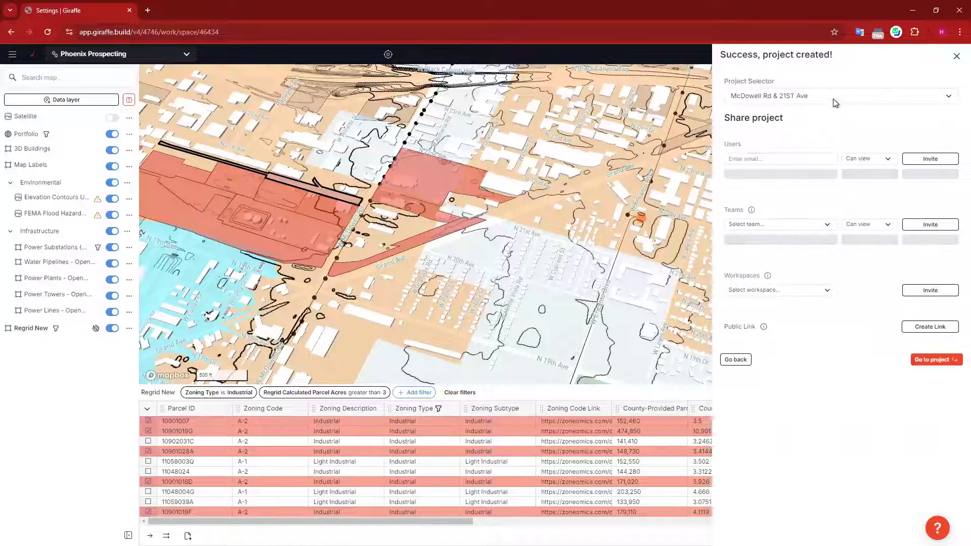
Step: Dismiss the project-created sharing panel without sharing and recentre the map on the new red parcels
{"action": "left_click", "coordinate": [947, 96]}
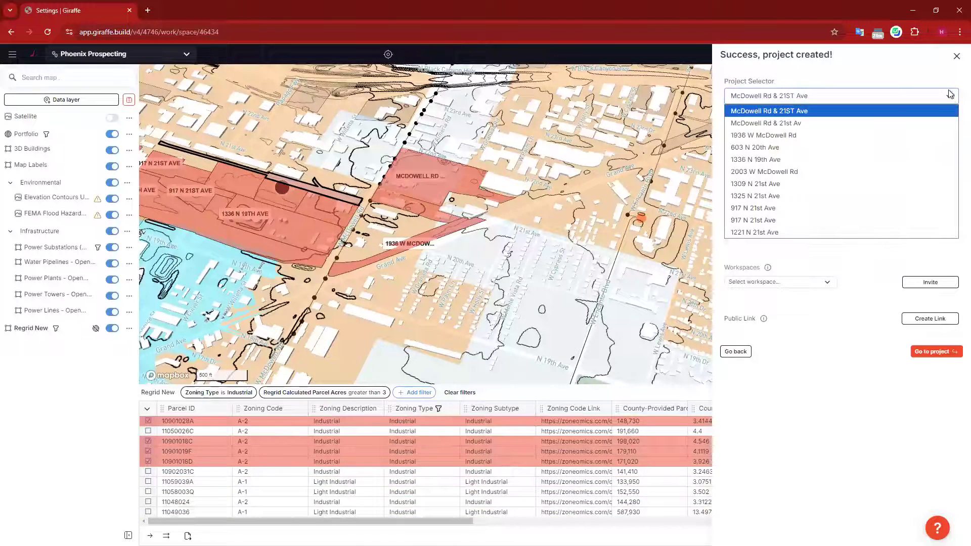
{"action": "left_click", "coordinate": [953, 60]}
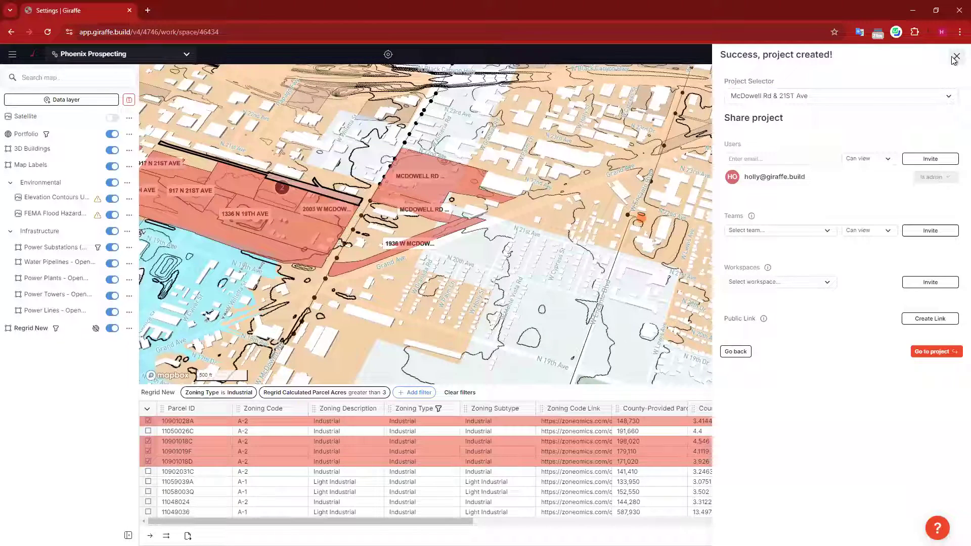
{"action": "left_click", "coordinate": [954, 58]}
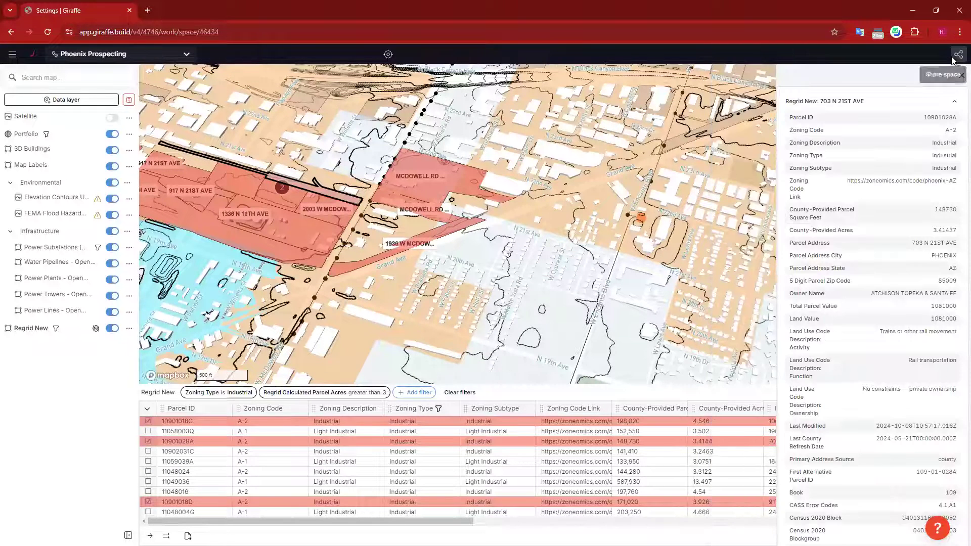
{"action": "left_click_drag", "start_coordinate": [565, 317], "coordinate": [677, 326]}
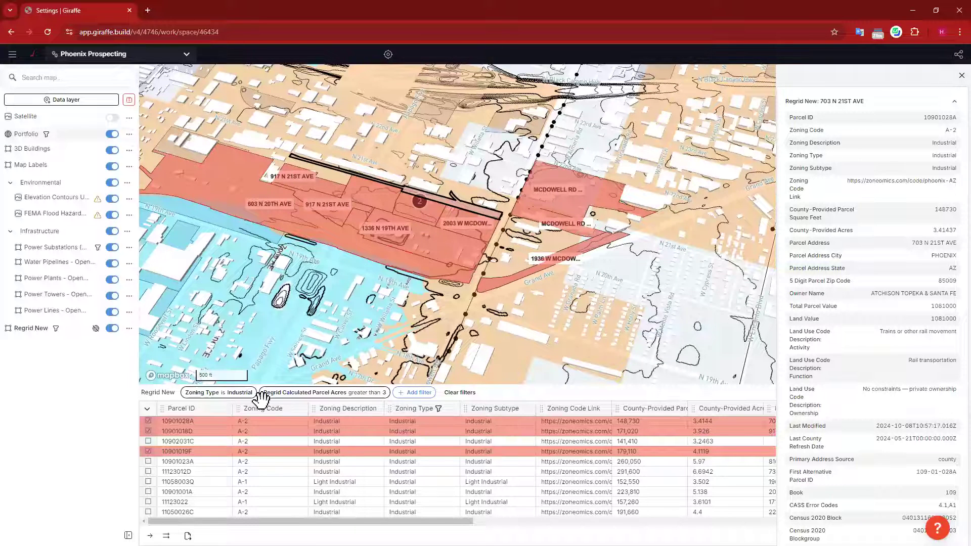
{"action": "left_click", "coordinate": [147, 409]}
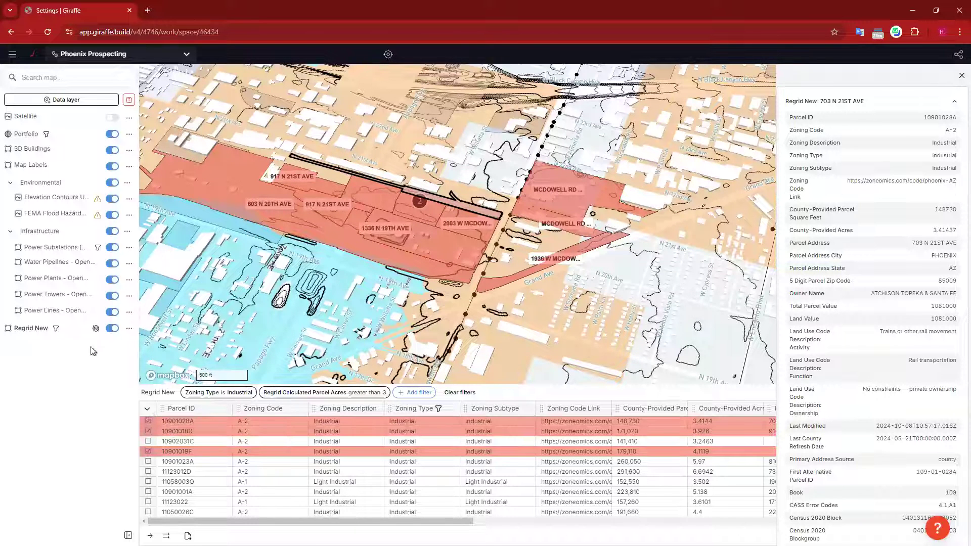
Step: Unapply the Regrid New lens, then zoom and tilt the map into 3D over the portfolio parcels
{"action": "left_click", "coordinate": [57, 328]}
{"action": "left_click", "coordinate": [129, 329]}
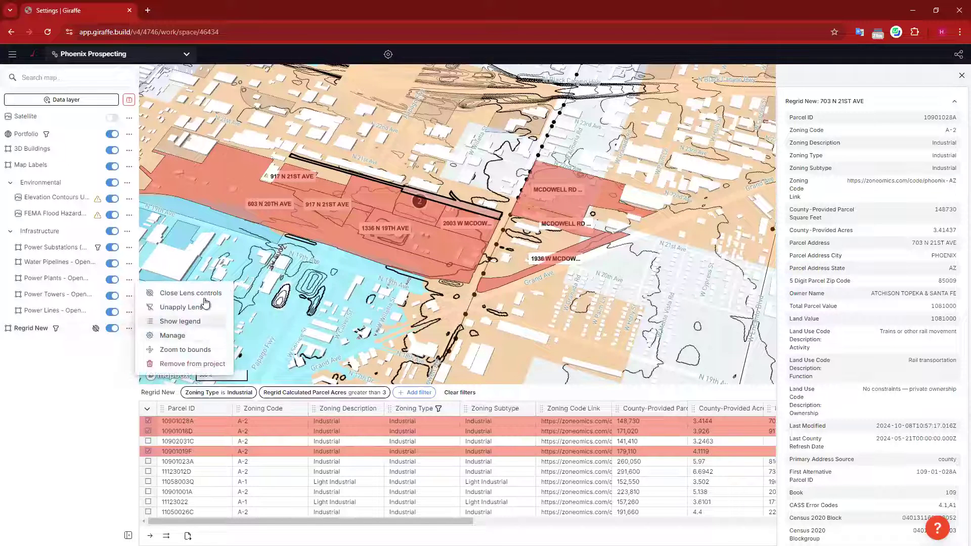
{"action": "left_click", "coordinate": [202, 293]}
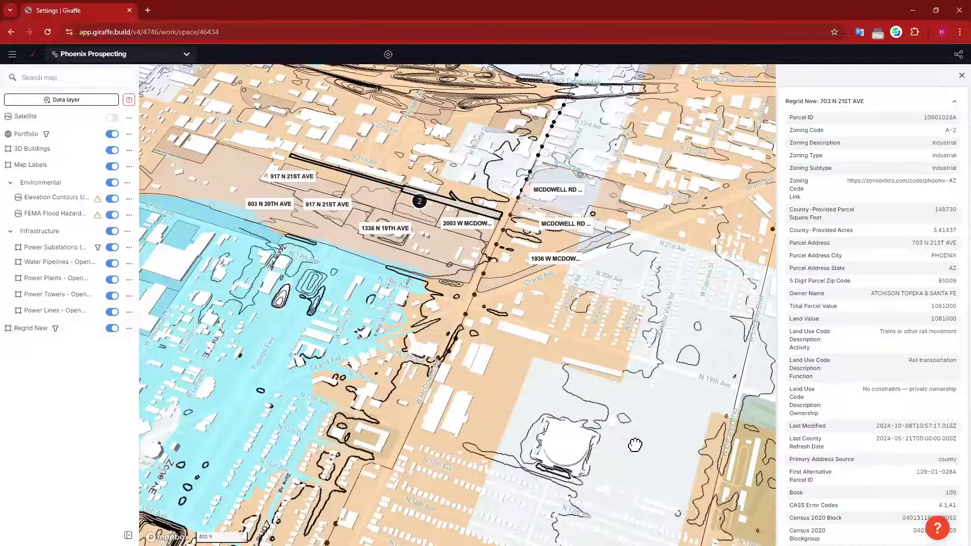
{"action": "scroll", "coordinate": [512, 288], "scroll_direction": "up", "scroll_amount": 5}
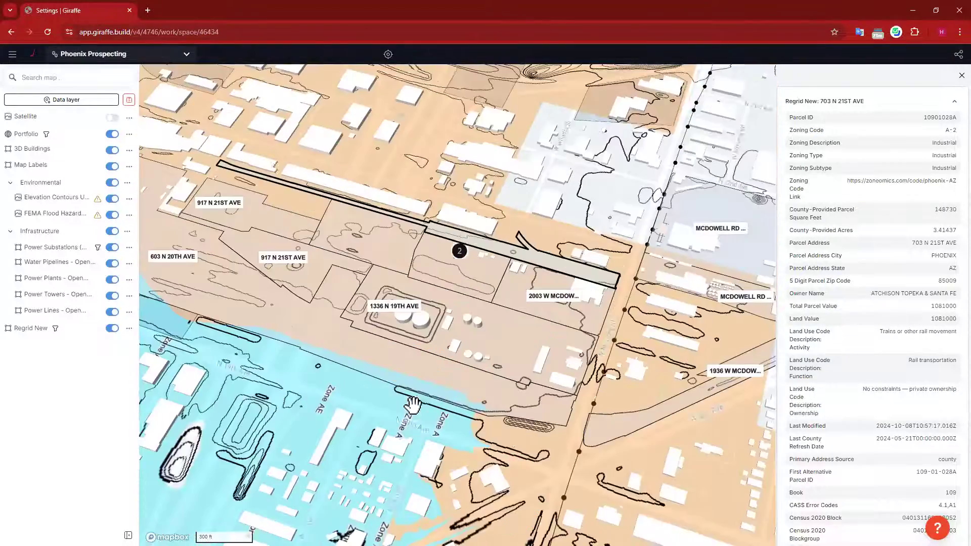
{"action": "right_click_drag", "start_coordinate": [417, 403], "coordinate": [426, 390]}
{"action": "left_click_drag", "start_coordinate": [321, 390], "coordinate": [518, 393]}
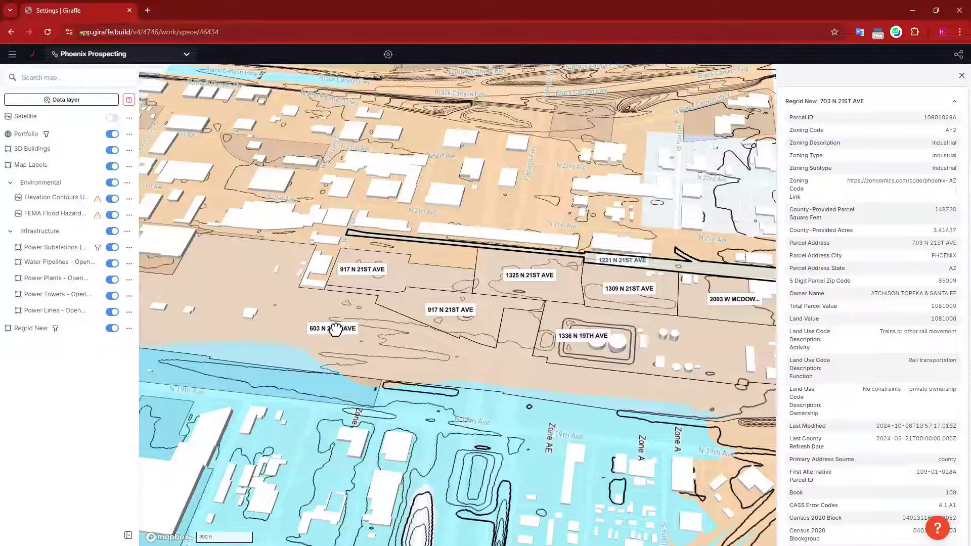
{"action": "left_click", "coordinate": [335, 329]}
{"action": "left_click", "coordinate": [374, 348]}
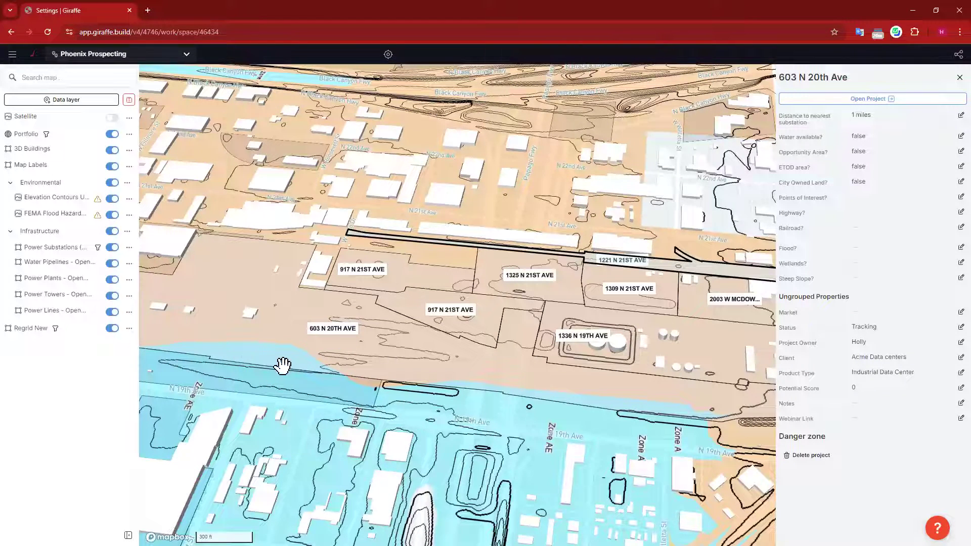
{"action": "left_click_drag", "start_coordinate": [306, 340], "coordinate": [359, 363]}
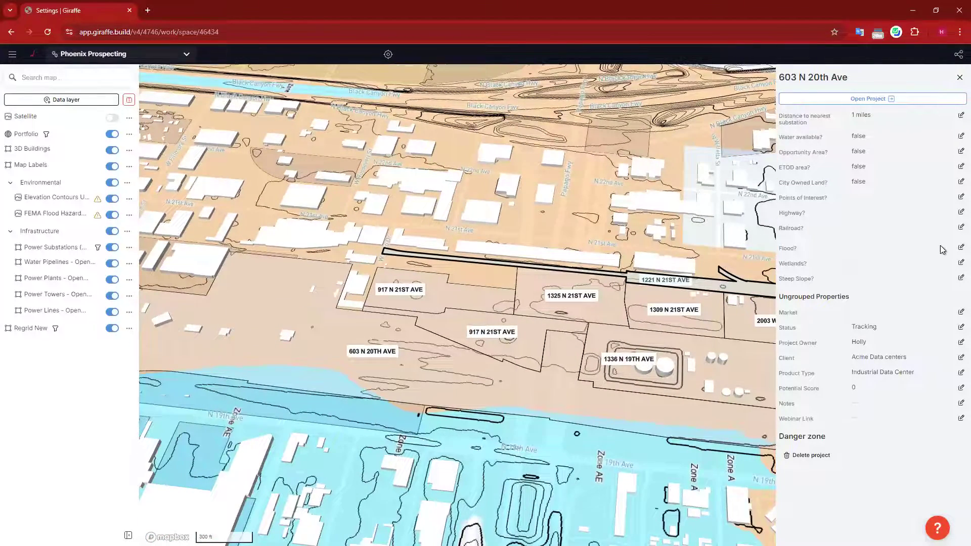
{"action": "left_click", "coordinate": [959, 247]}
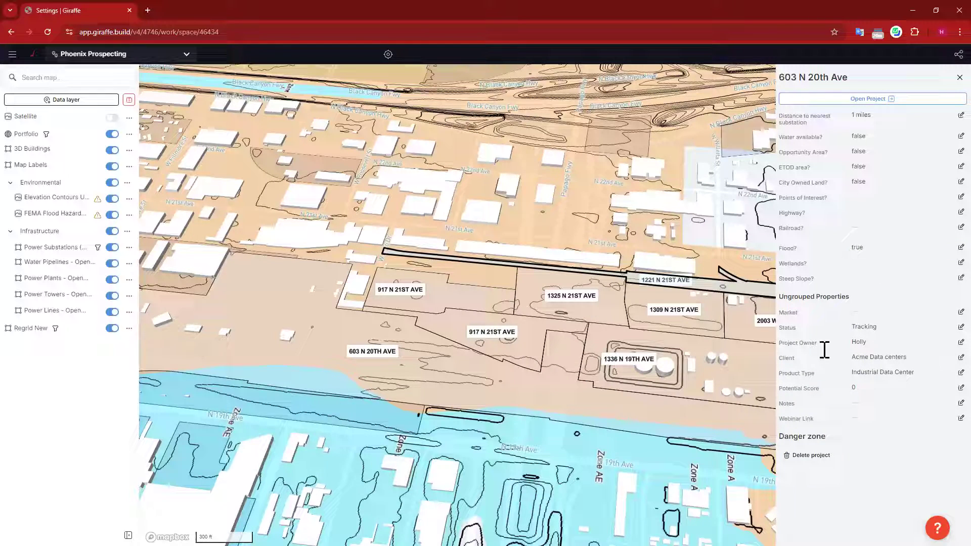
{"action": "left_click_drag", "start_coordinate": [680, 354], "coordinate": [428, 331]}
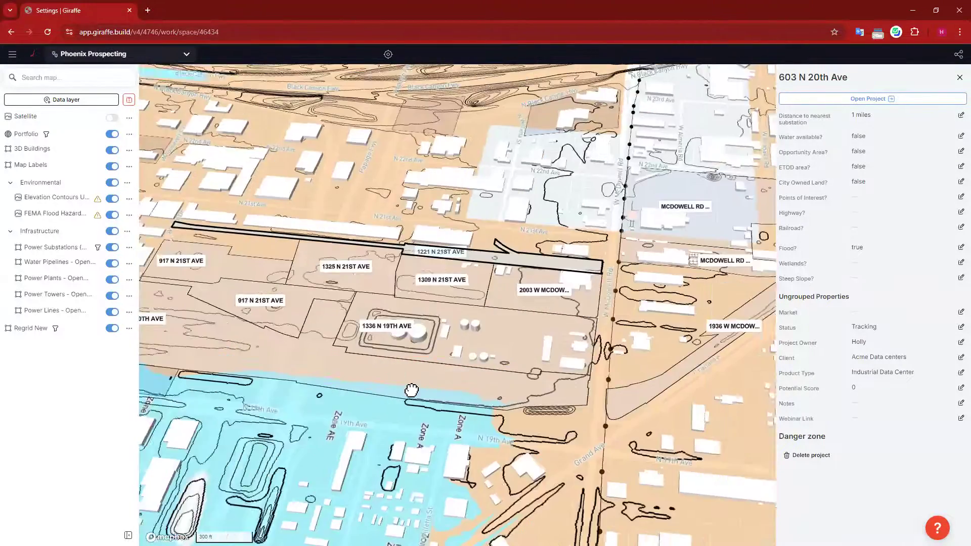
{"action": "left_click_drag", "start_coordinate": [411, 390], "coordinate": [455, 450]}
{"action": "left_click_drag", "start_coordinate": [382, 313], "coordinate": [430, 294]}
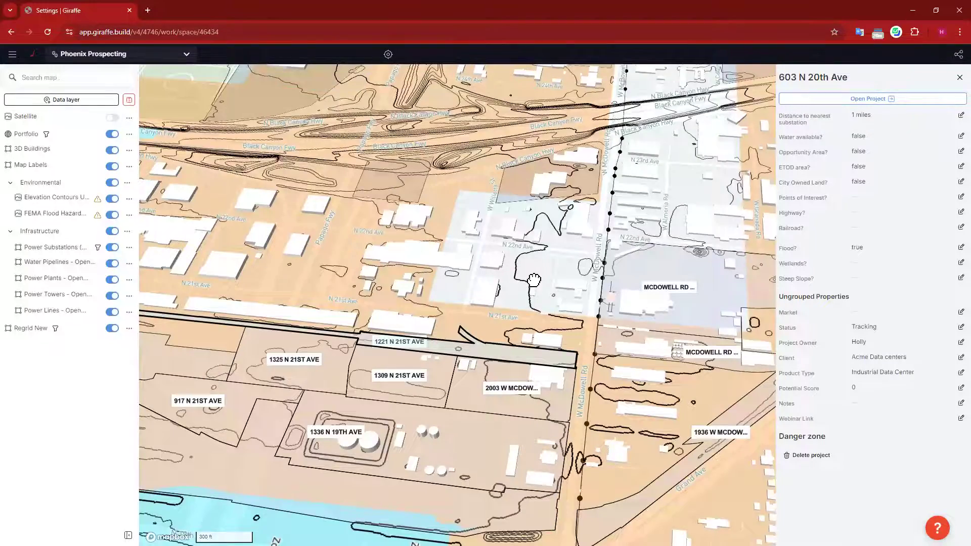
{"action": "left_click_drag", "start_coordinate": [737, 472], "coordinate": [705, 434]}
{"action": "left_click_drag", "start_coordinate": [628, 438], "coordinate": [643, 435]}
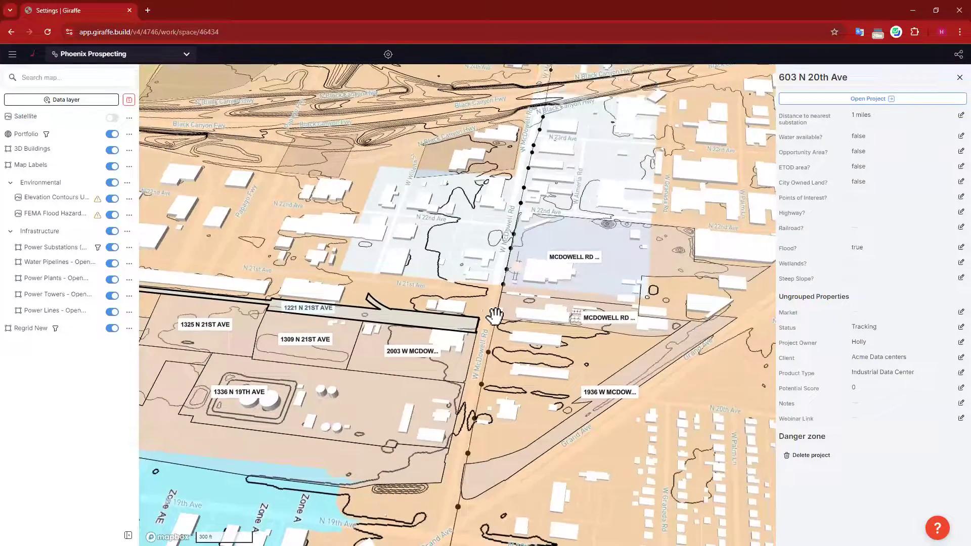
{"action": "left_click_drag", "start_coordinate": [480, 328], "coordinate": [493, 317]}
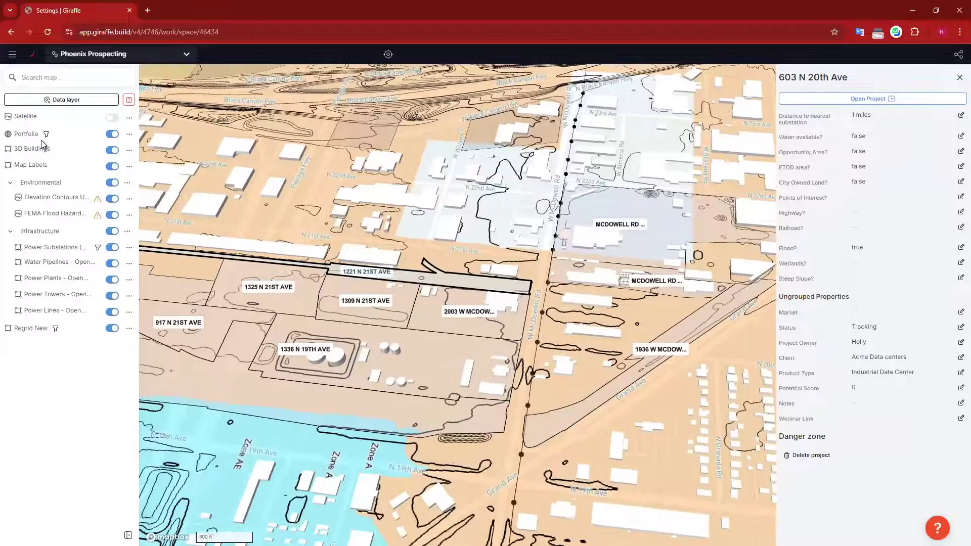
{"action": "left_click_drag", "start_coordinate": [487, 248], "coordinate": [507, 241]}
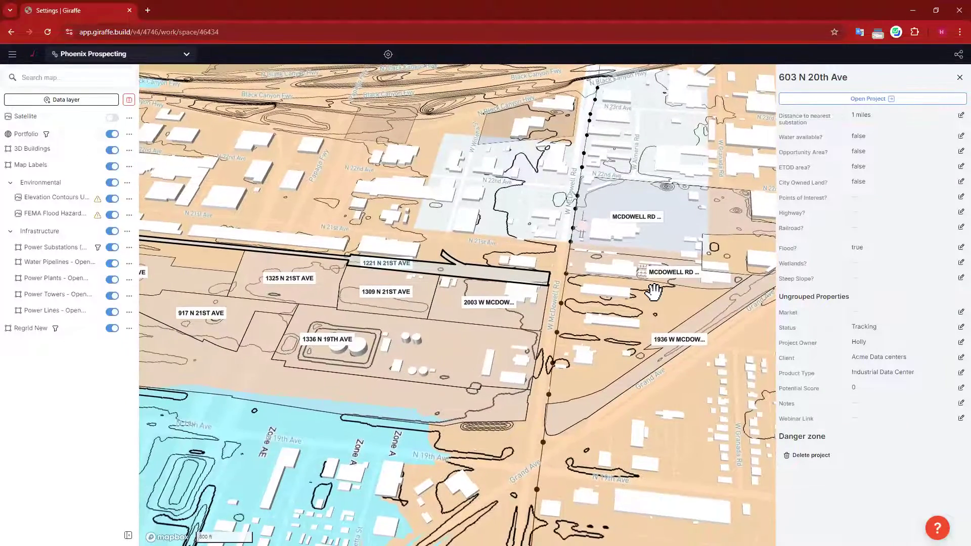
{"action": "scroll", "coordinate": [653, 291], "scroll_direction": "down", "scroll_amount": 3}
{"action": "left_click_drag", "start_coordinate": [641, 383], "coordinate": [662, 376]}
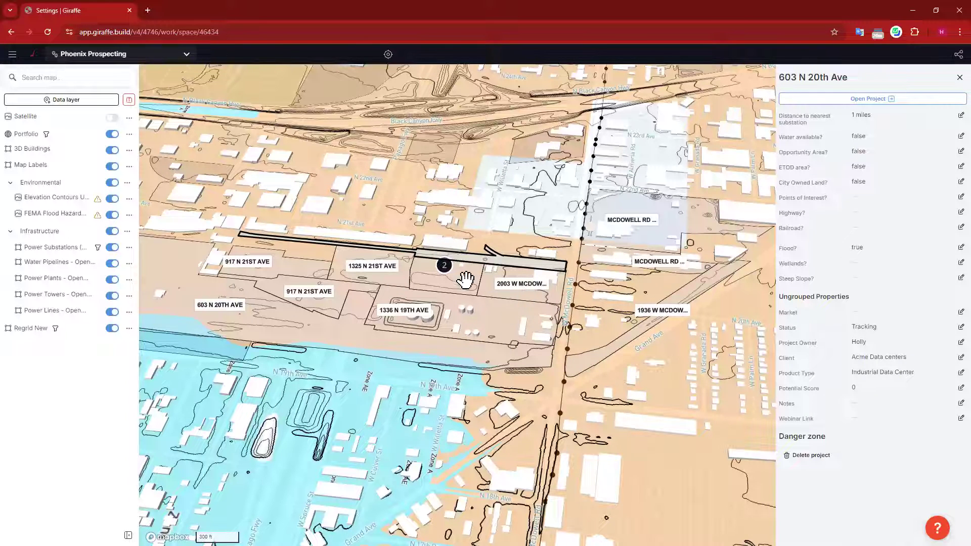
{"action": "left_click", "coordinate": [297, 272]}
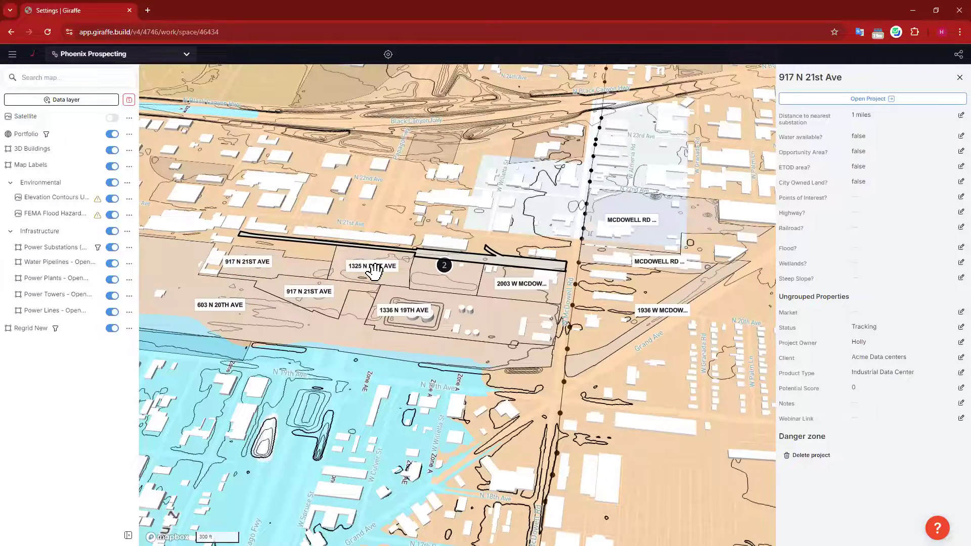
{"action": "left_click_drag", "start_coordinate": [431, 217], "coordinate": [493, 221]}
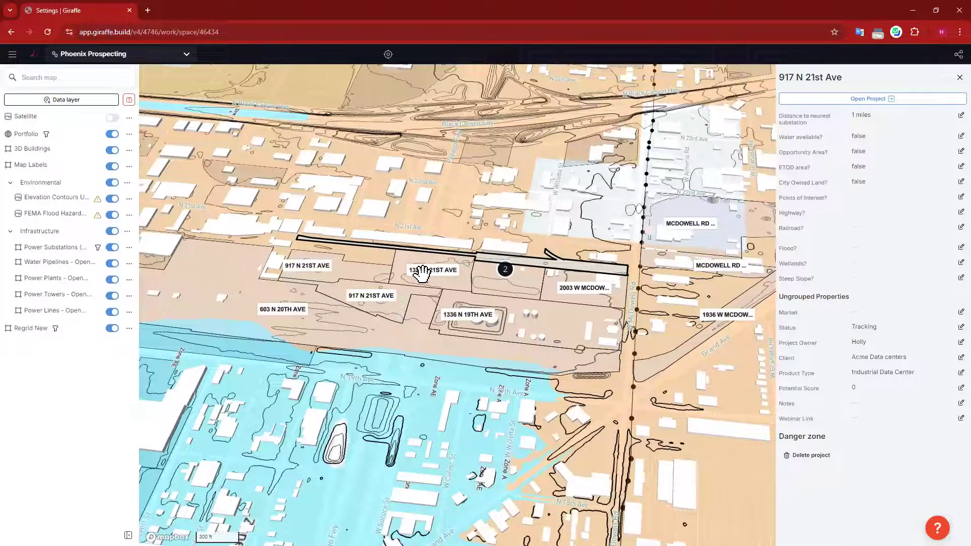
{"action": "left_click", "coordinate": [47, 137]}
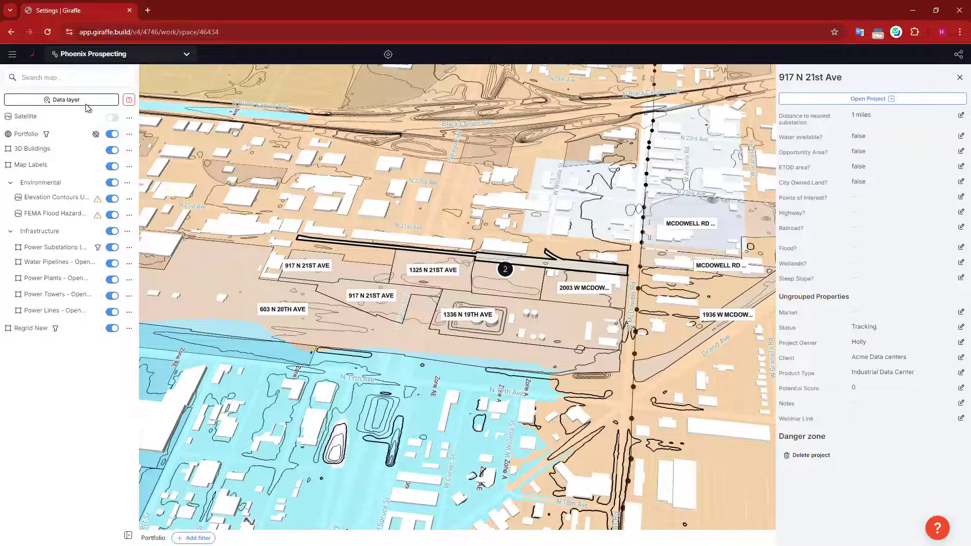
{"action": "left_click", "coordinate": [129, 134]}
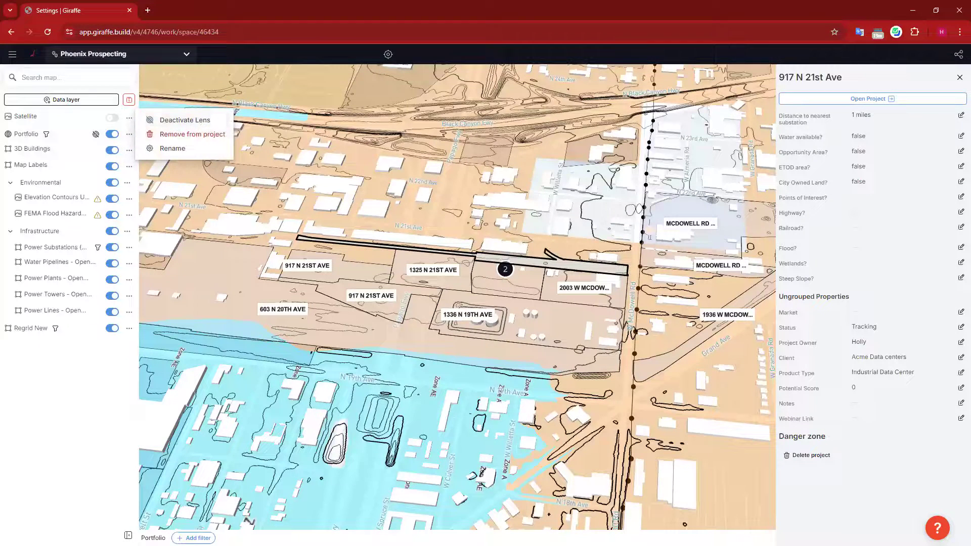
{"action": "left_click", "coordinate": [959, 77]}
{"action": "left_click", "coordinate": [959, 77]}
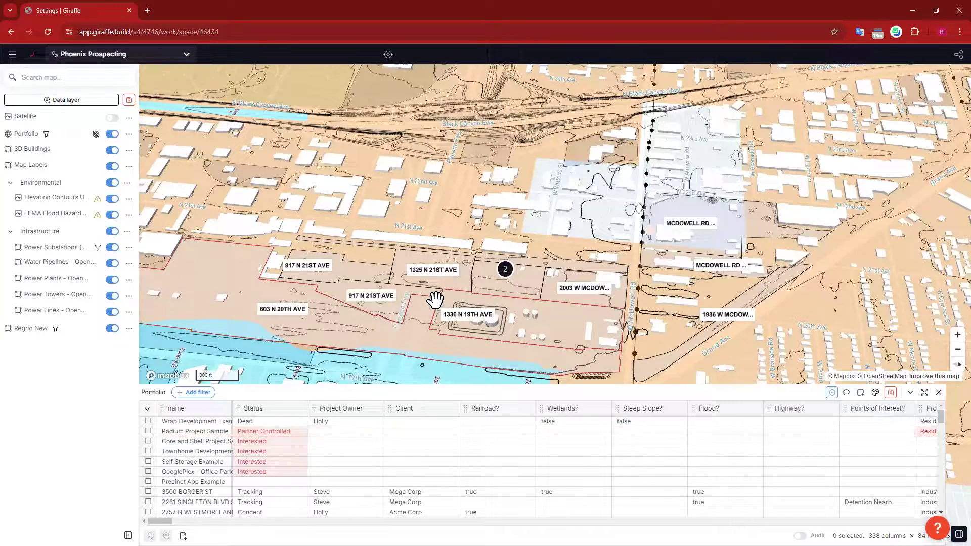
{"action": "scroll", "coordinate": [434, 300], "scroll_direction": "up", "scroll_amount": 5}
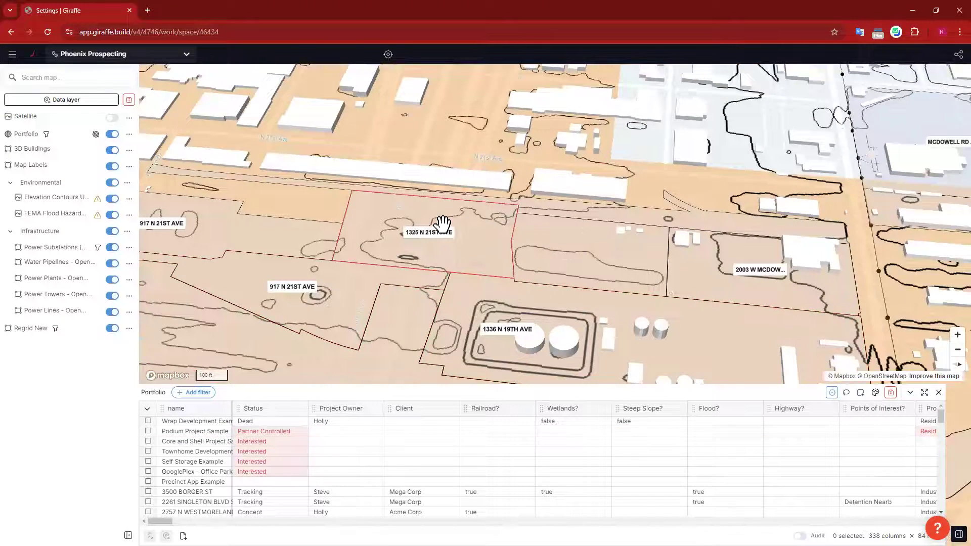
{"action": "left_click", "coordinate": [454, 219]}
{"action": "left_click_drag", "start_coordinate": [360, 120], "coordinate": [414, 120]}
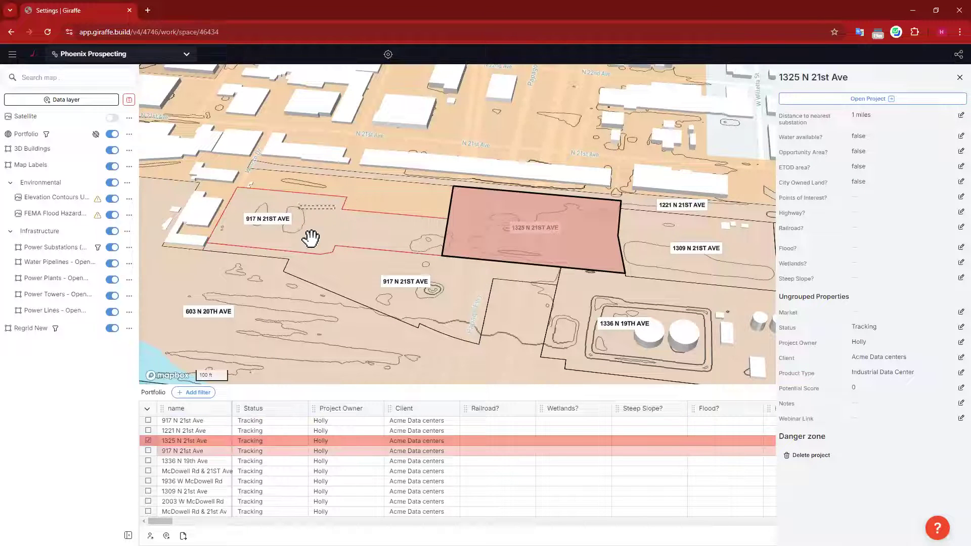
{"action": "left_click", "coordinate": [395, 210]}
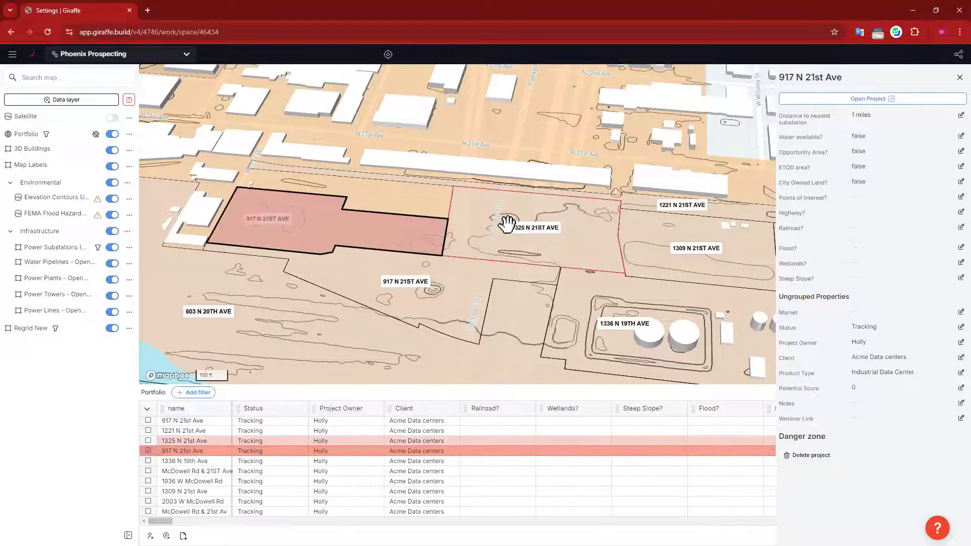
{"action": "left_click", "coordinate": [507, 225], "text": "shift"}
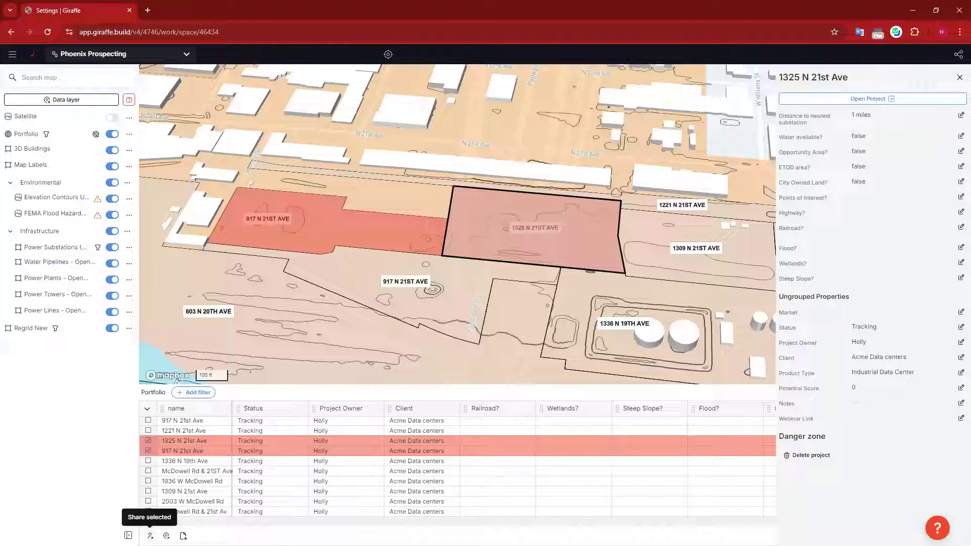
Step: Invite a colleague by e-mail with Can edit access to the space and the two selected projects
{"action": "left_click", "coordinate": [150, 535]}
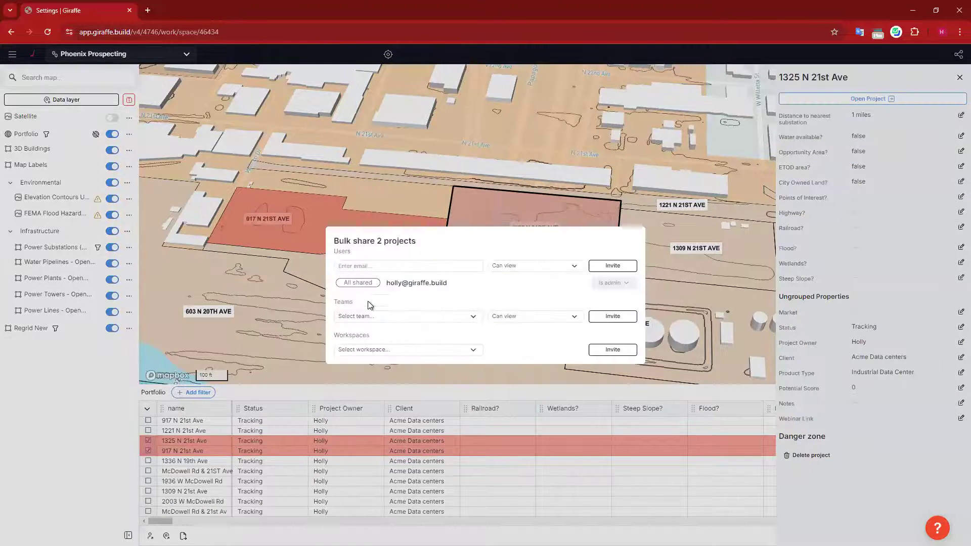
{"action": "left_click", "coordinate": [381, 267]}
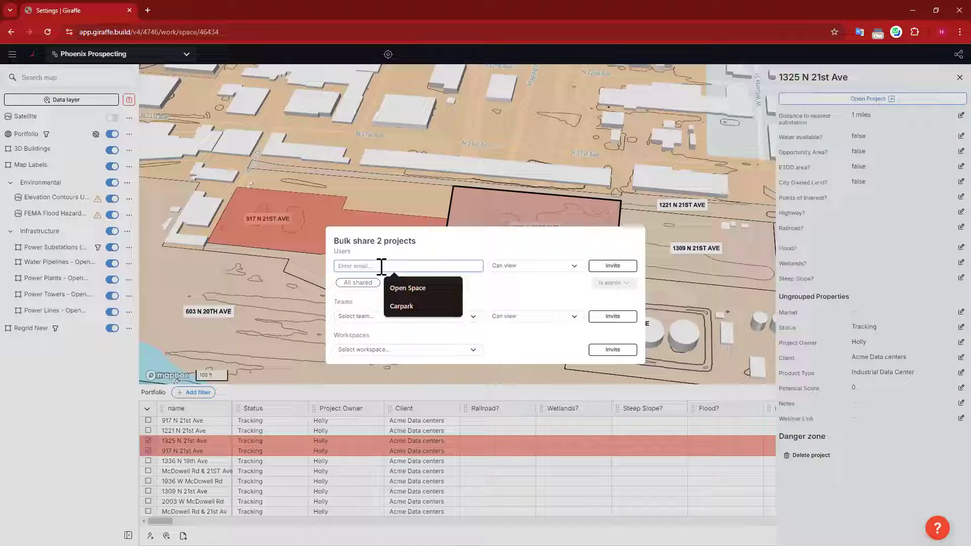
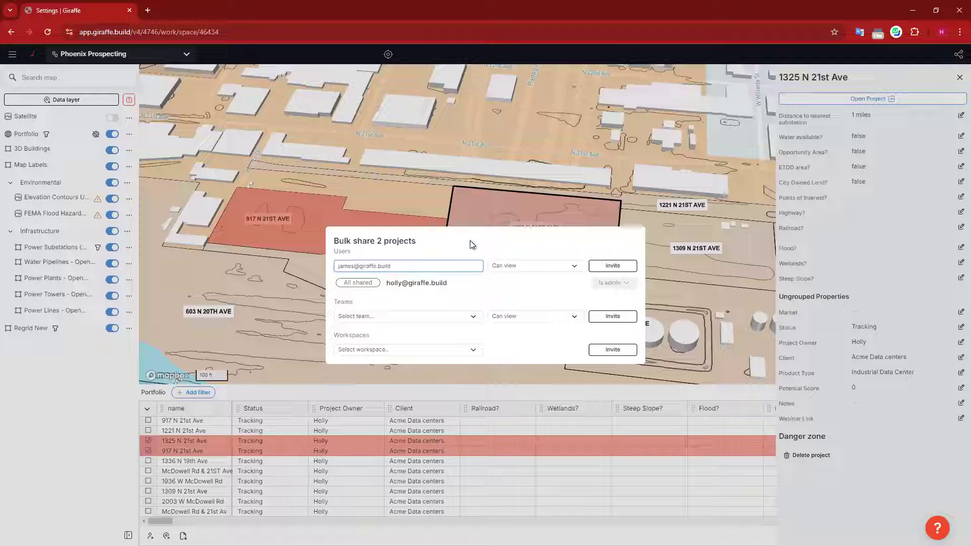
{"action": "left_click", "coordinate": [472, 245]}
{"action": "left_click", "coordinate": [559, 267]}
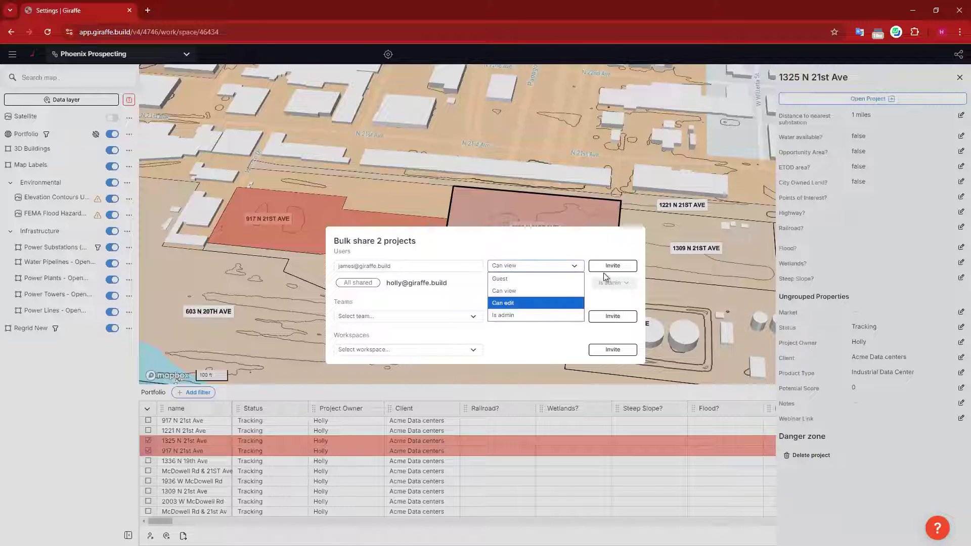
{"action": "left_click", "coordinate": [620, 266]}
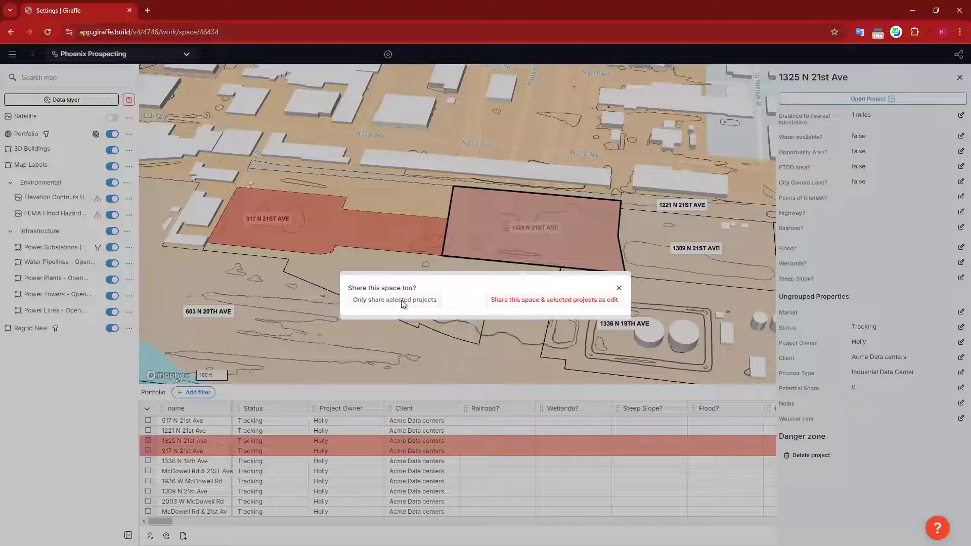
{"action": "left_click", "coordinate": [544, 301]}
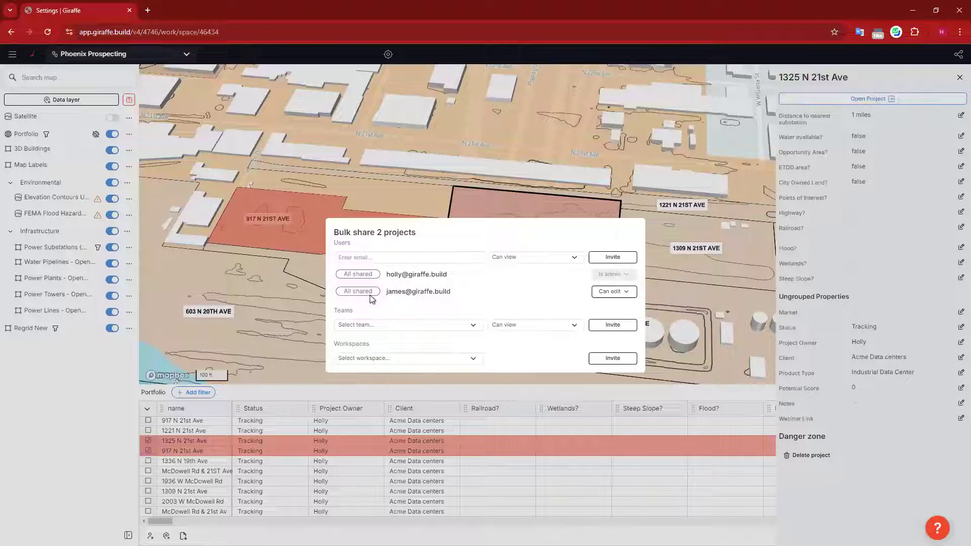
{"action": "left_click", "coordinate": [525, 135]}
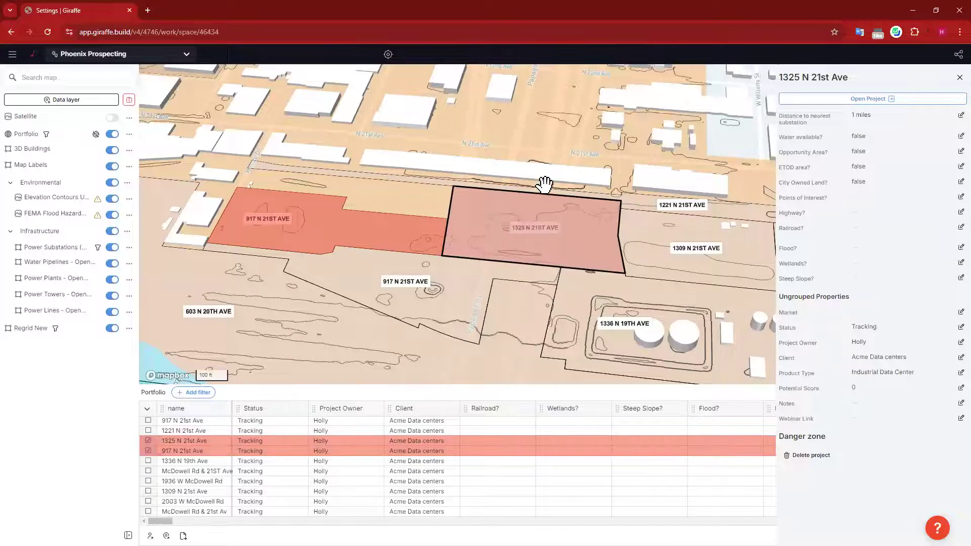
{"action": "left_click", "coordinate": [544, 184]}
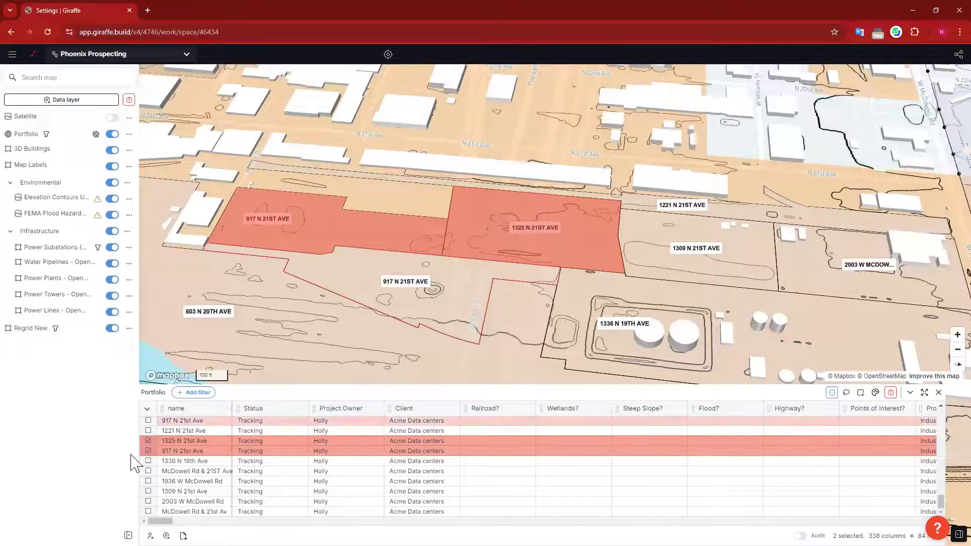
{"action": "left_click", "coordinate": [148, 450]}
{"action": "left_click", "coordinate": [147, 450]}
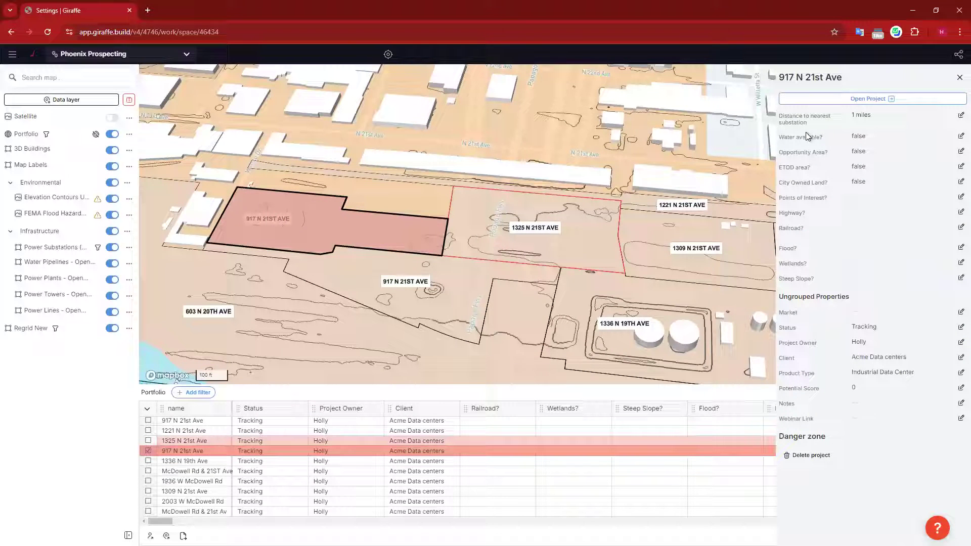
{"action": "left_click", "coordinate": [958, 328]}
{"action": "left_click", "coordinate": [885, 334]}
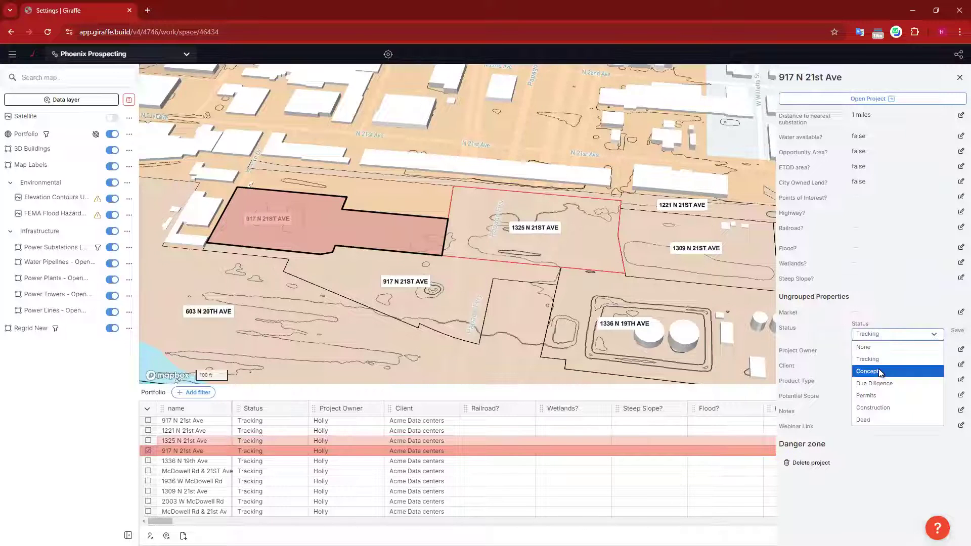
{"action": "left_click", "coordinate": [954, 333]}
{"action": "left_click", "coordinate": [523, 227]}
{"action": "left_click", "coordinate": [960, 327]}
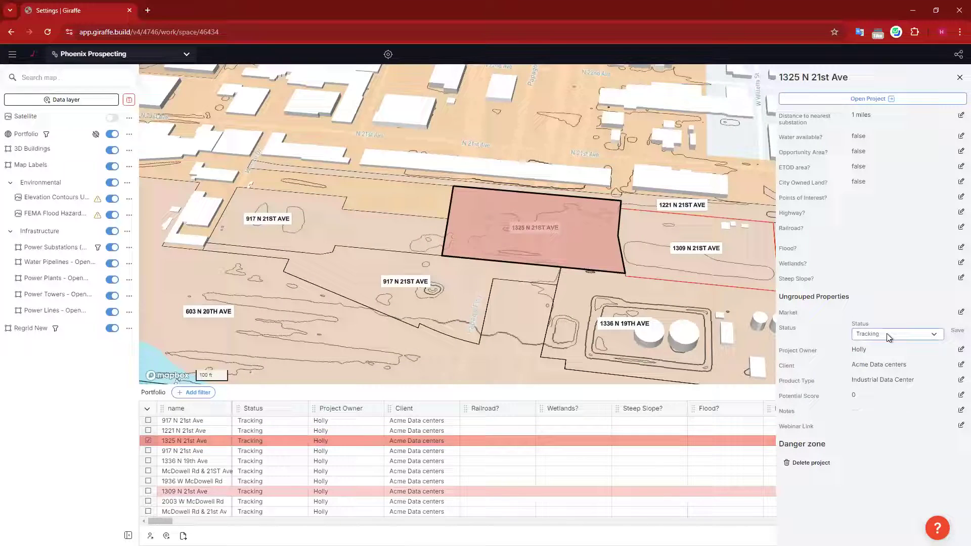
{"action": "left_click", "coordinate": [891, 335]}
{"action": "left_click", "coordinate": [886, 372]}
{"action": "left_click", "coordinate": [956, 332]}
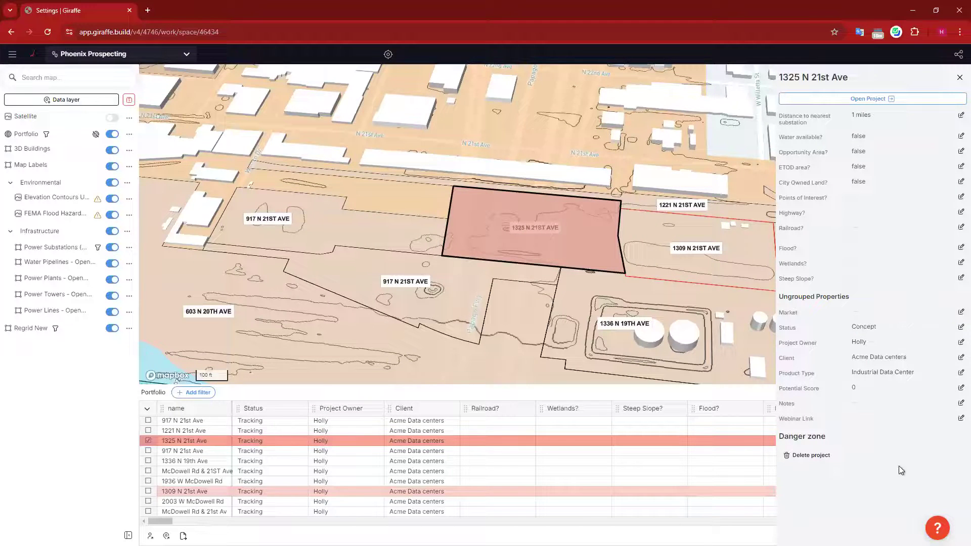
{"action": "left_click", "coordinate": [509, 299]}
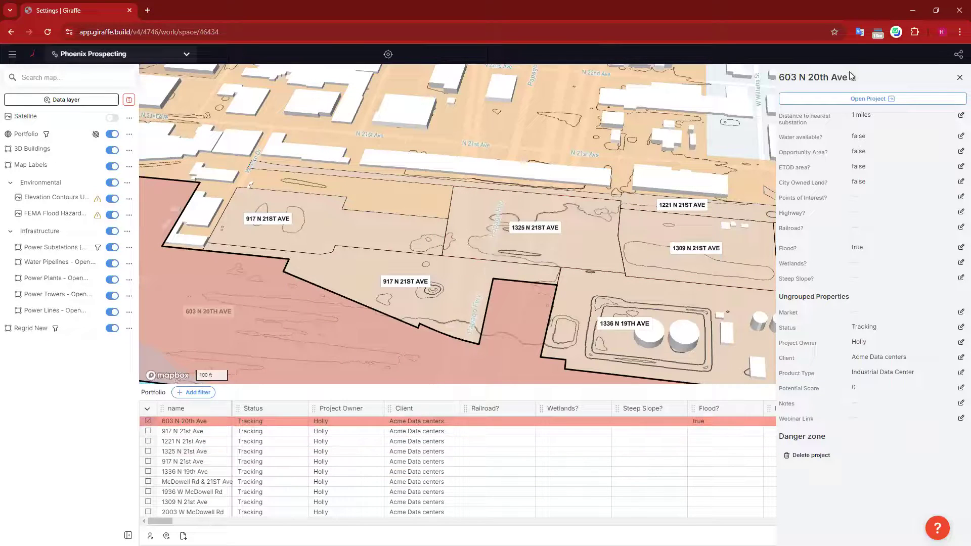
{"action": "left_click", "coordinate": [958, 78]}
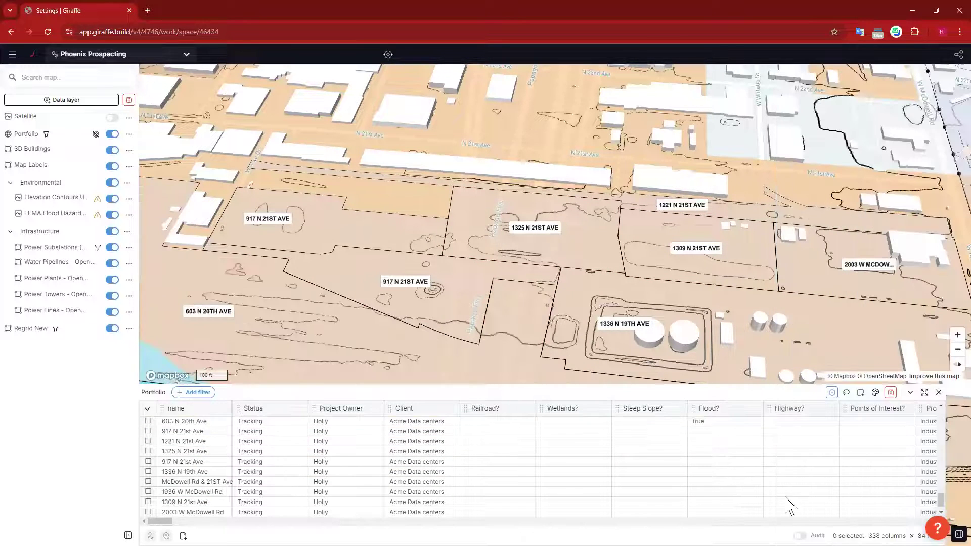
Step: Colour the Portfolio layer's parcel labels by the Status column, then close the style panel
{"action": "left_click", "coordinate": [875, 393]}
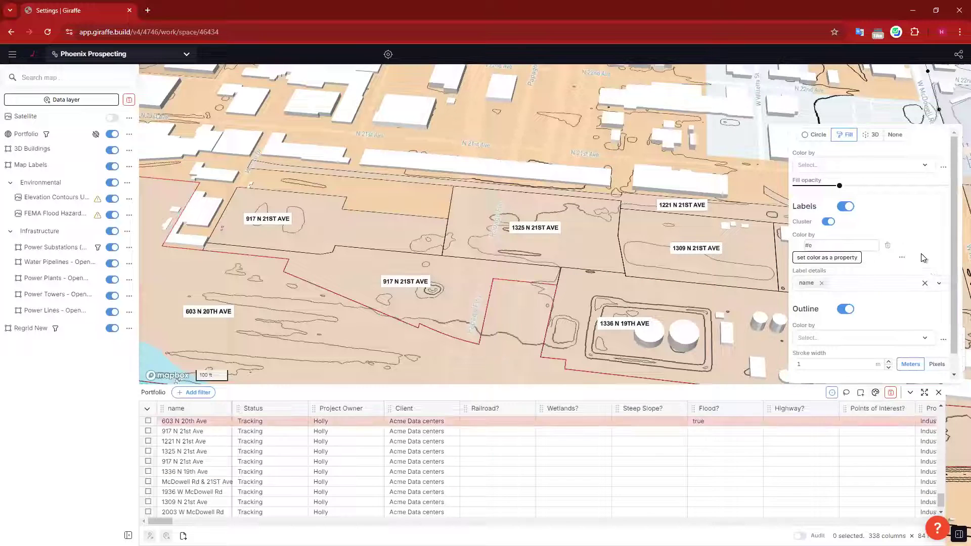
{"action": "left_click", "coordinate": [884, 245]}
{"action": "left_click", "coordinate": [837, 247]}
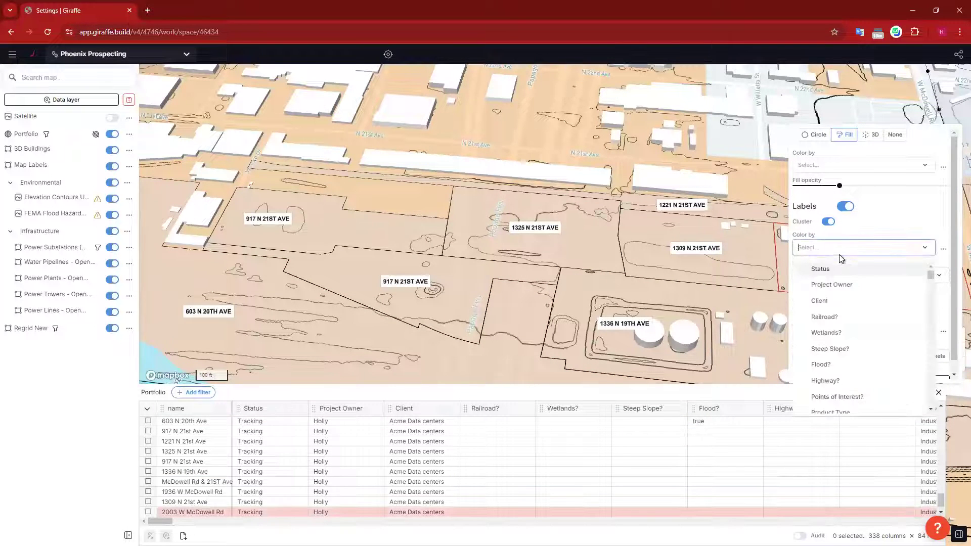
{"action": "scroll", "coordinate": [859, 344], "scroll_direction": "down", "scroll_amount": 3}
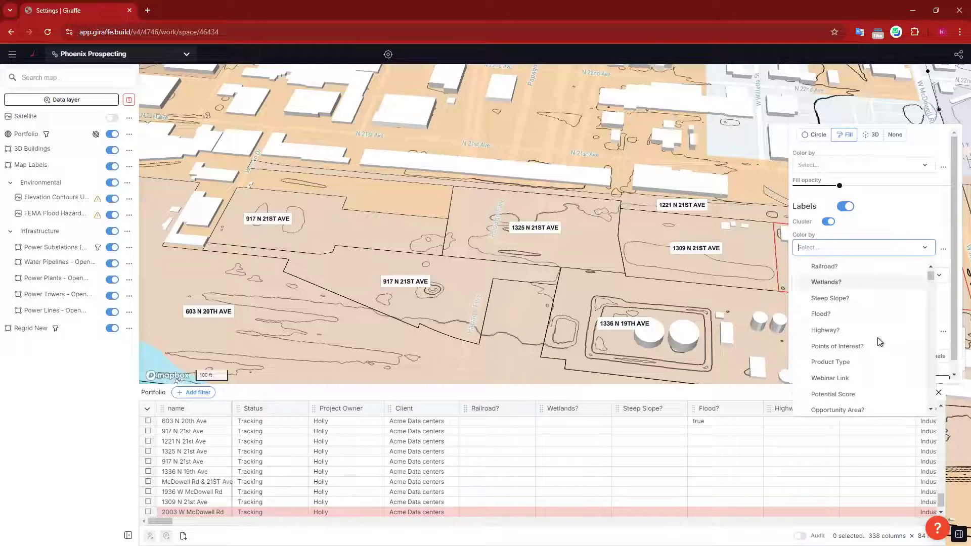
{"action": "type", "text": "s"}
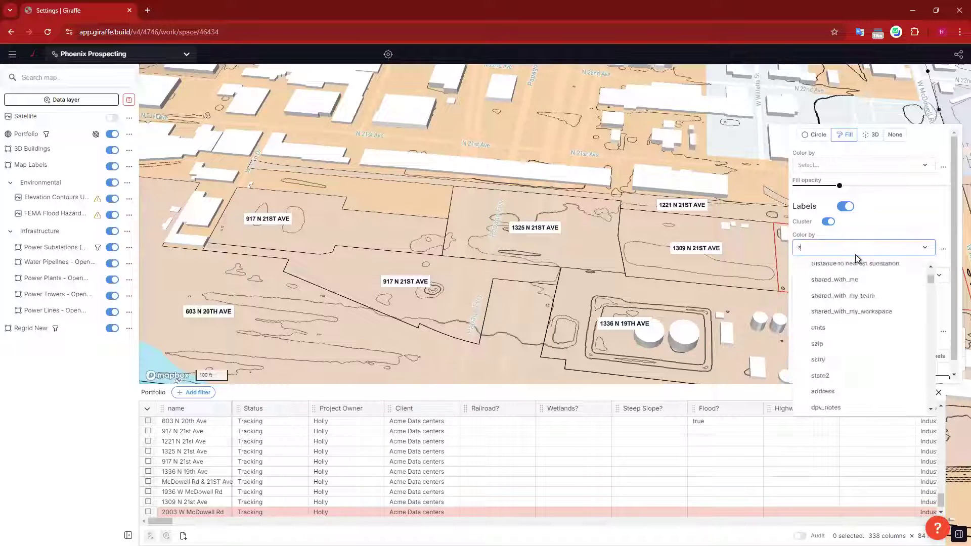
{"action": "type", "text": "ta"}
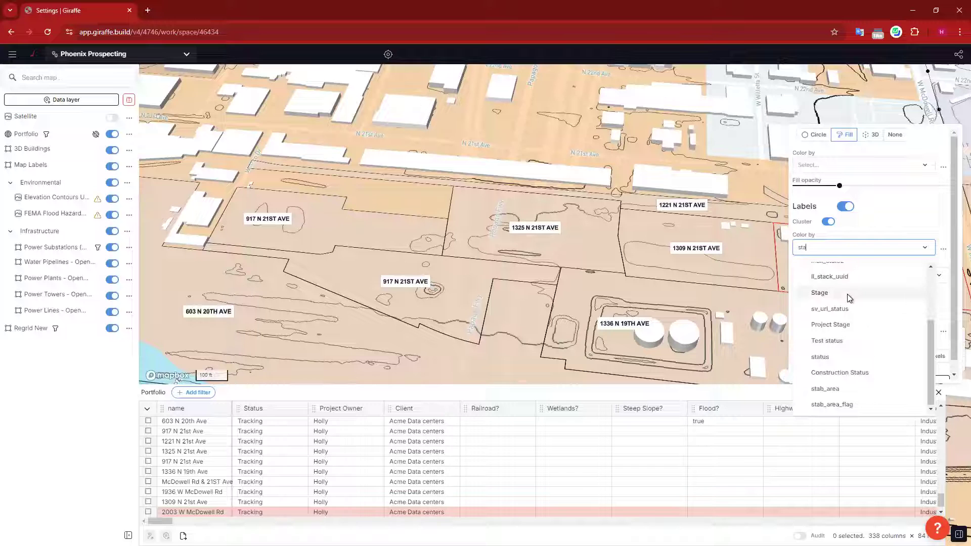
{"action": "type", "text": "tu"}
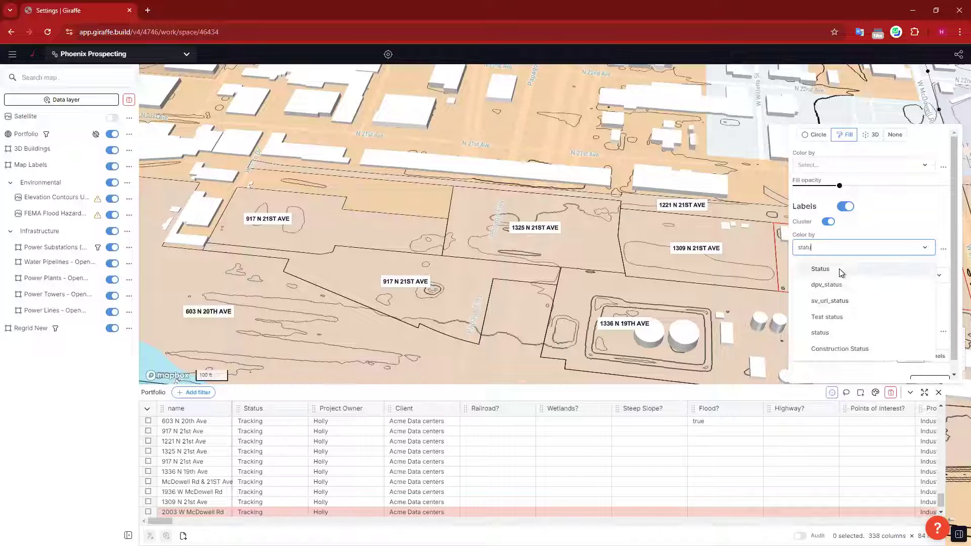
{"action": "left_click", "coordinate": [909, 269]}
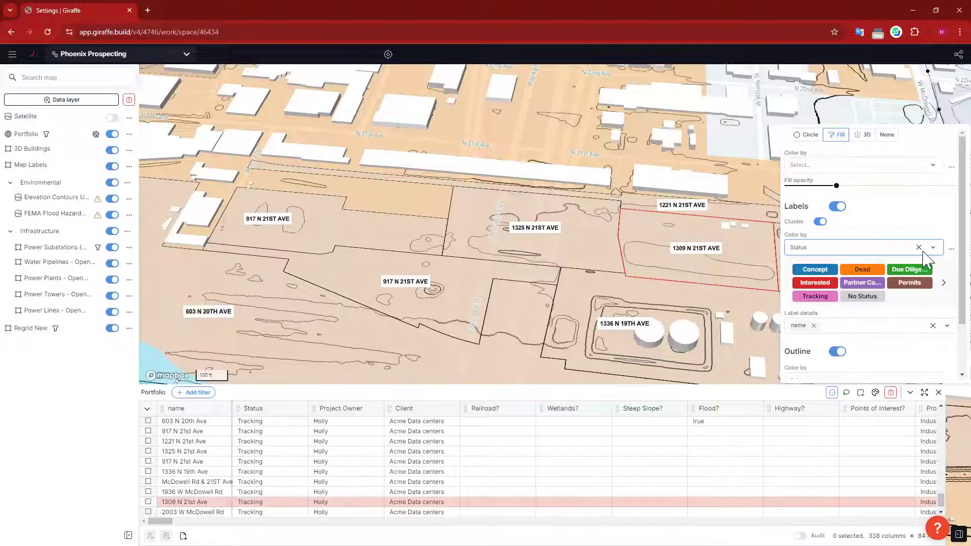
{"action": "left_click", "coordinate": [472, 120]}
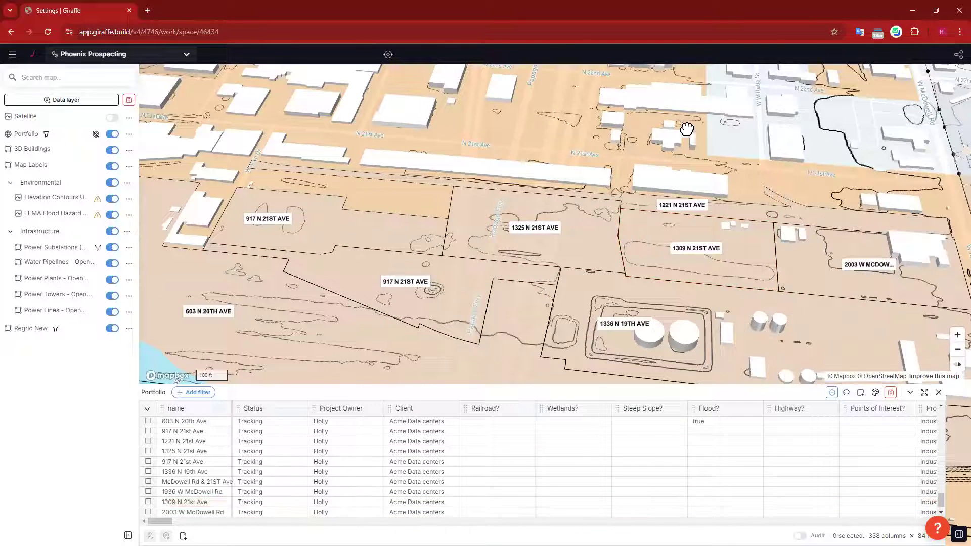
Step: Check the McDowell Rd & 21ST Ave project details, then zoom out to about 500 ft scale
{"action": "left_click_drag", "start_coordinate": [691, 133], "coordinate": [672, 128]}
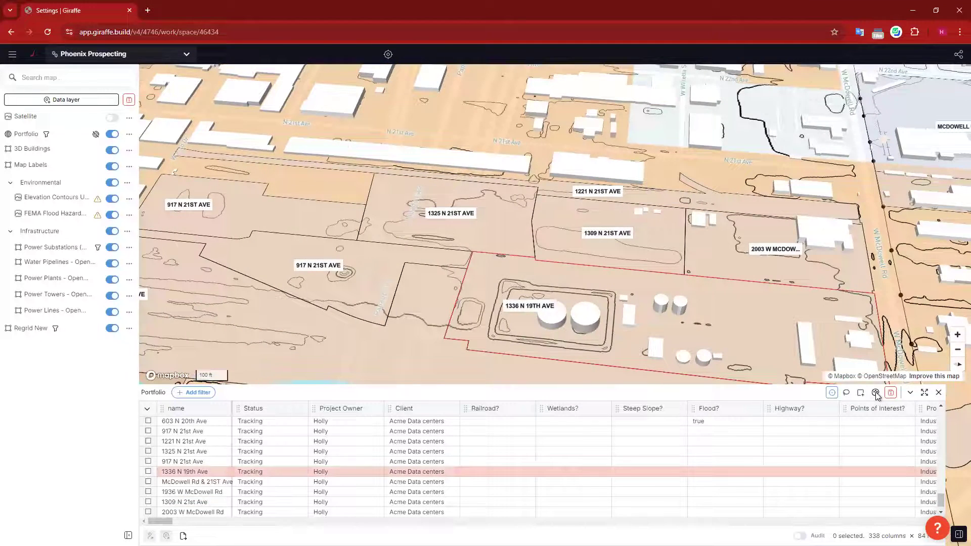
{"action": "left_click", "coordinate": [875, 393]}
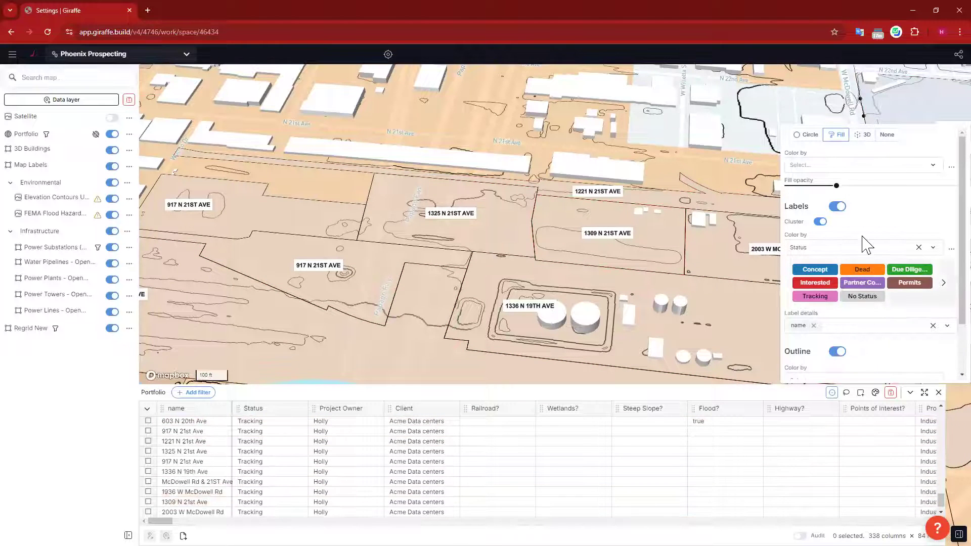
{"action": "left_click", "coordinate": [889, 91]}
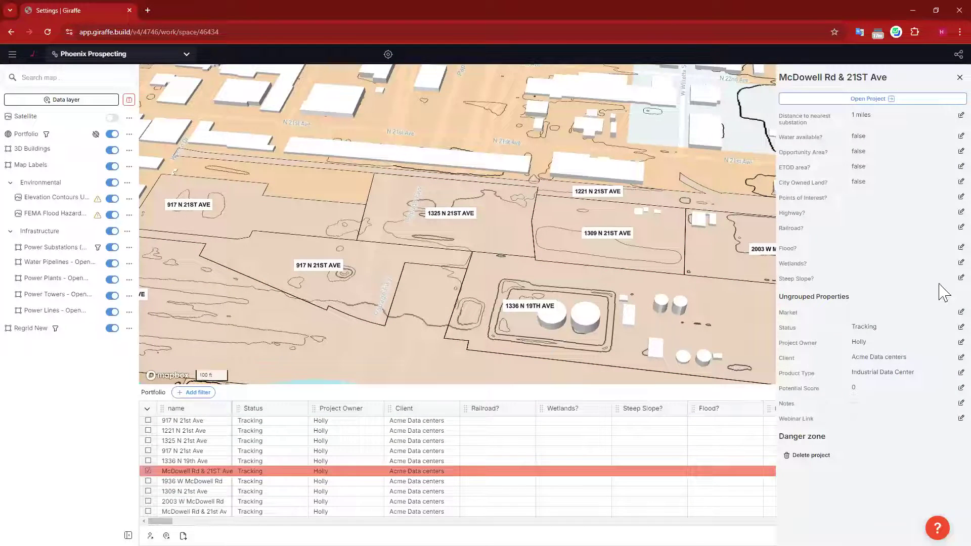
{"action": "left_click", "coordinate": [958, 79]}
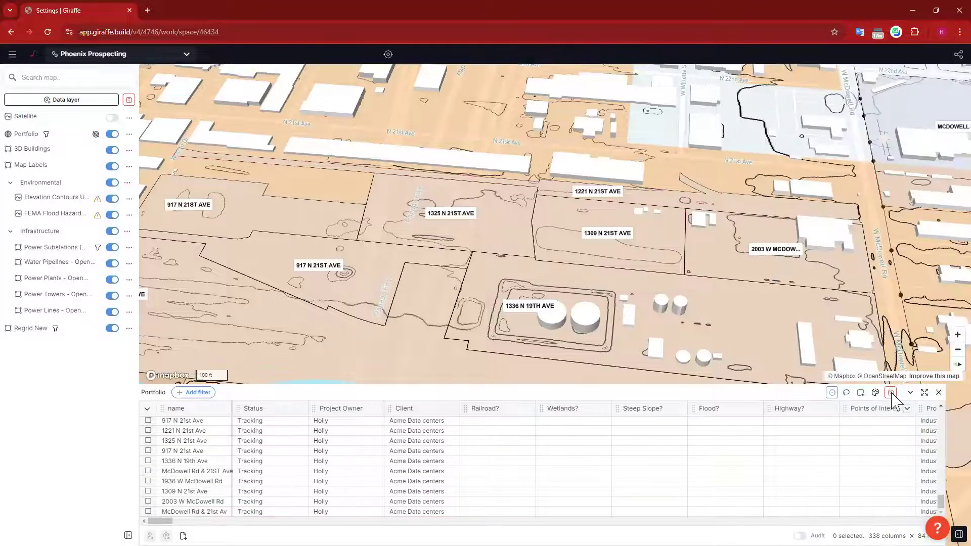
{"action": "scroll", "coordinate": [493, 298], "scroll_direction": "down", "scroll_amount": 3}
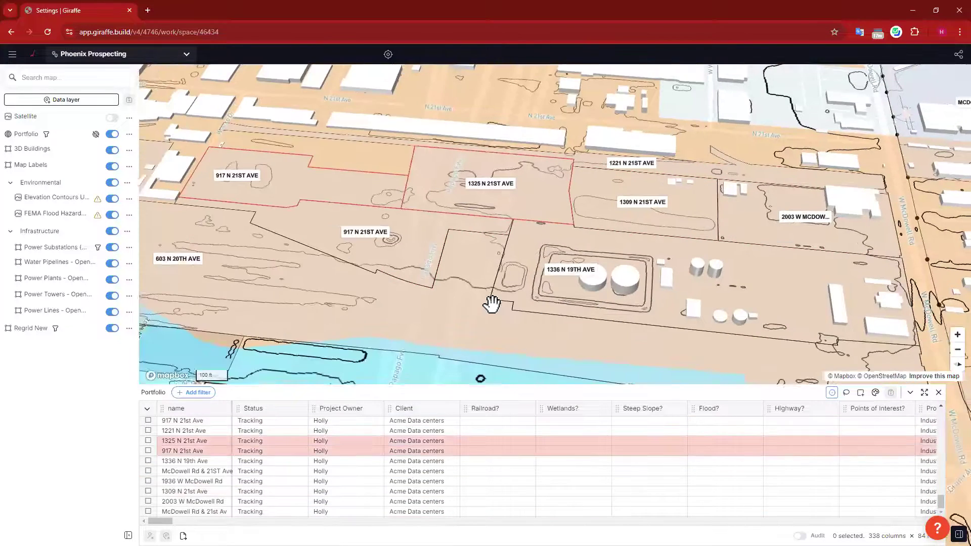
{"action": "scroll", "coordinate": [493, 283], "scroll_direction": "down", "scroll_amount": 2}
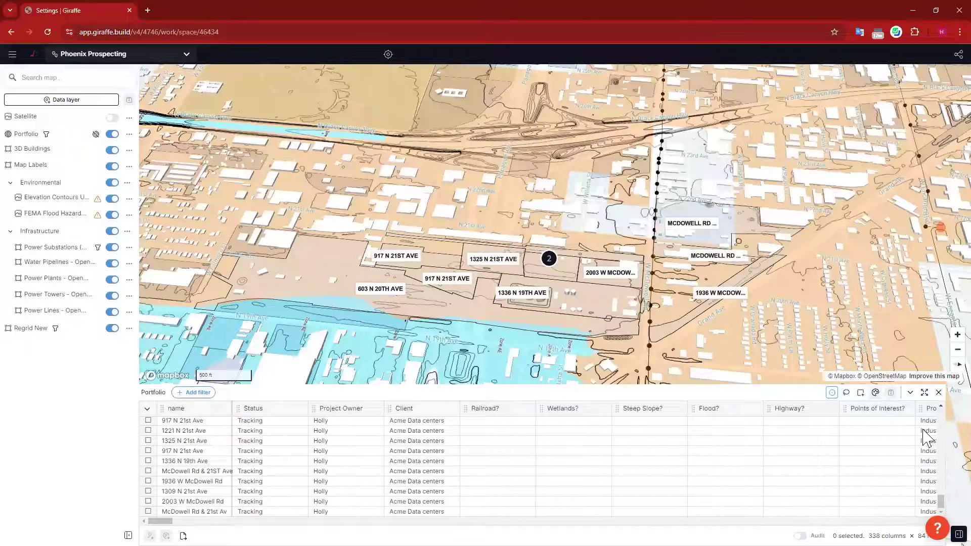
Step: Restyle the portfolio parcels from fill to circles coloured by Status, with labels off
{"action": "left_click", "coordinate": [875, 393]}
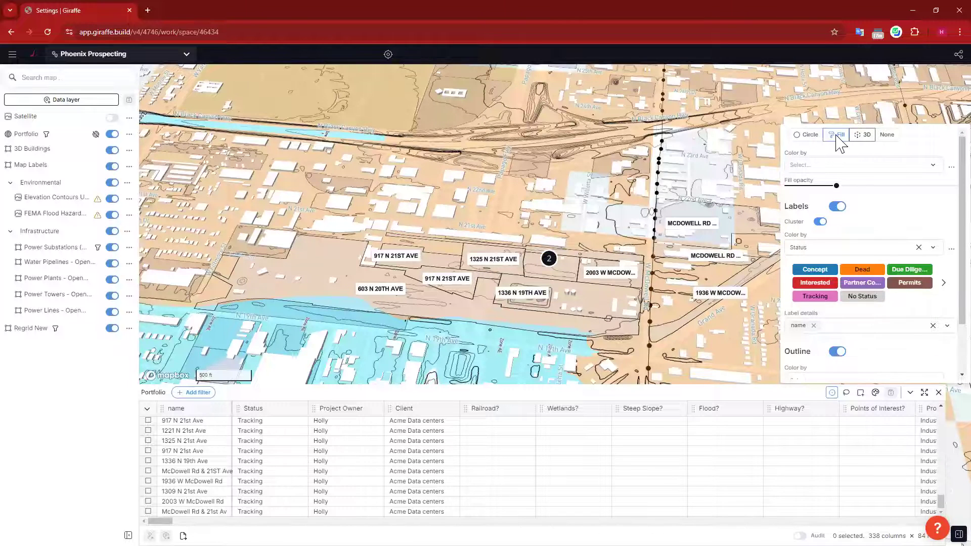
{"action": "left_click", "coordinate": [887, 134]}
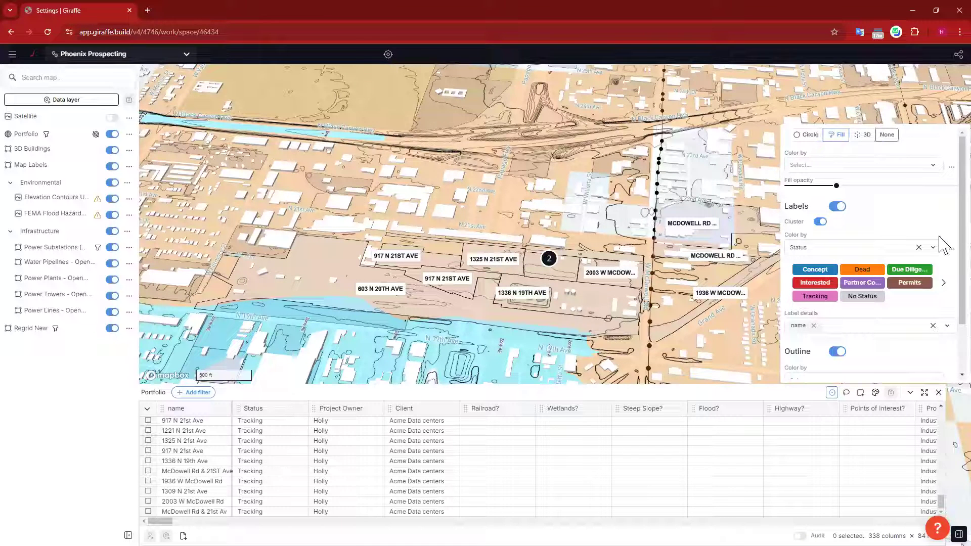
{"action": "left_click", "coordinate": [803, 135]}
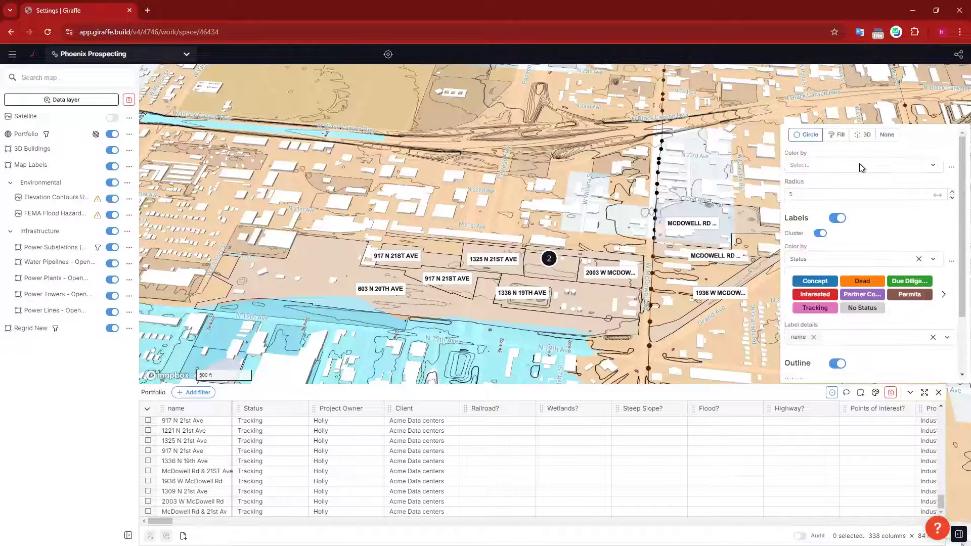
{"action": "left_click", "coordinate": [859, 163]}
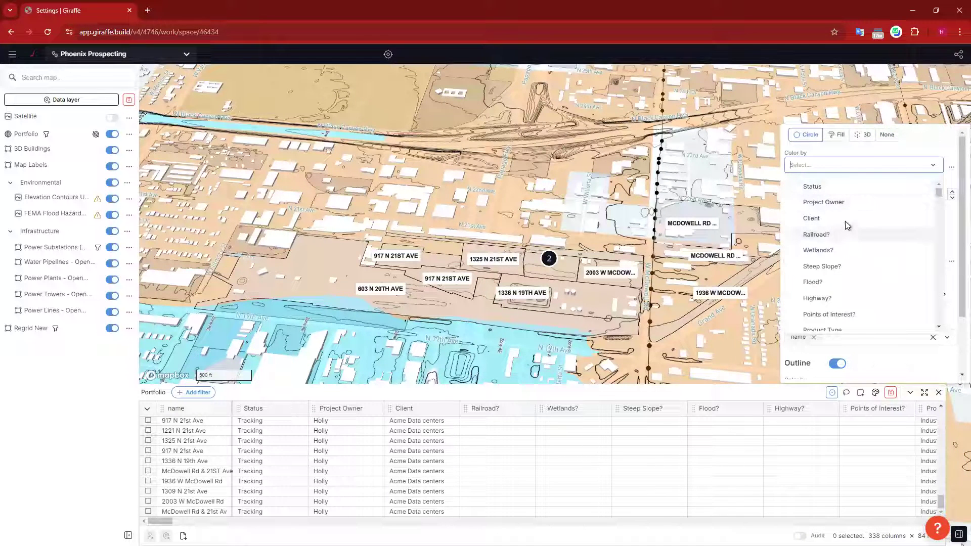
{"action": "type", "text": "status"}
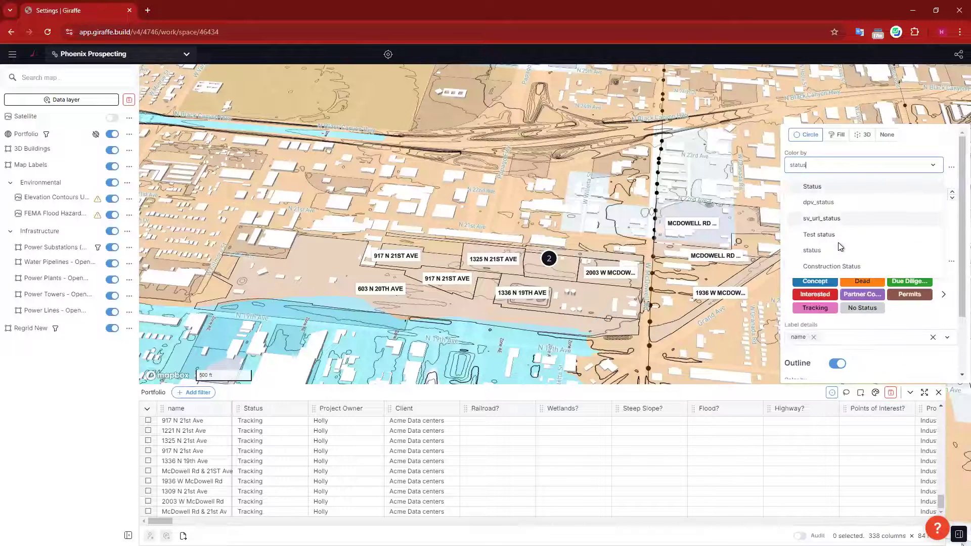
{"action": "left_click", "coordinate": [890, 185]}
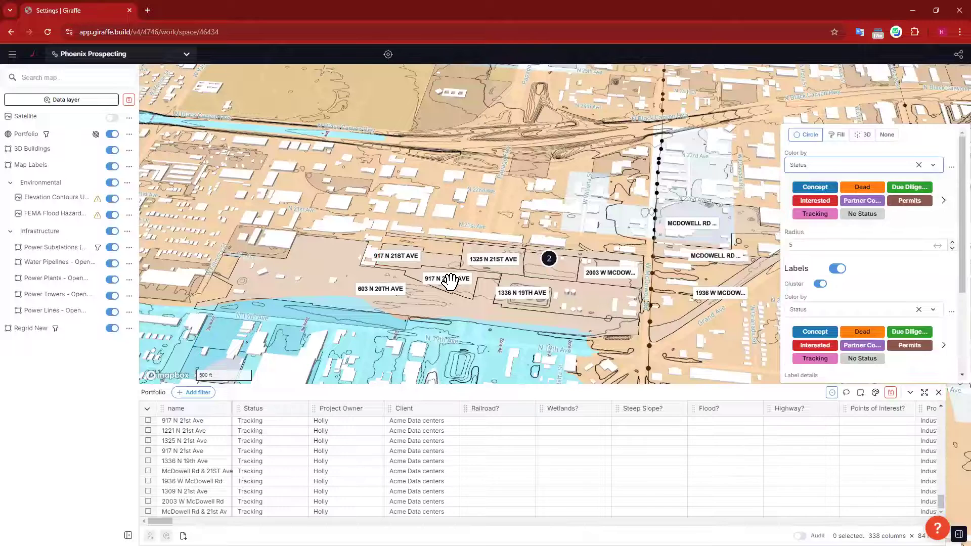
{"action": "left_click", "coordinate": [836, 270]}
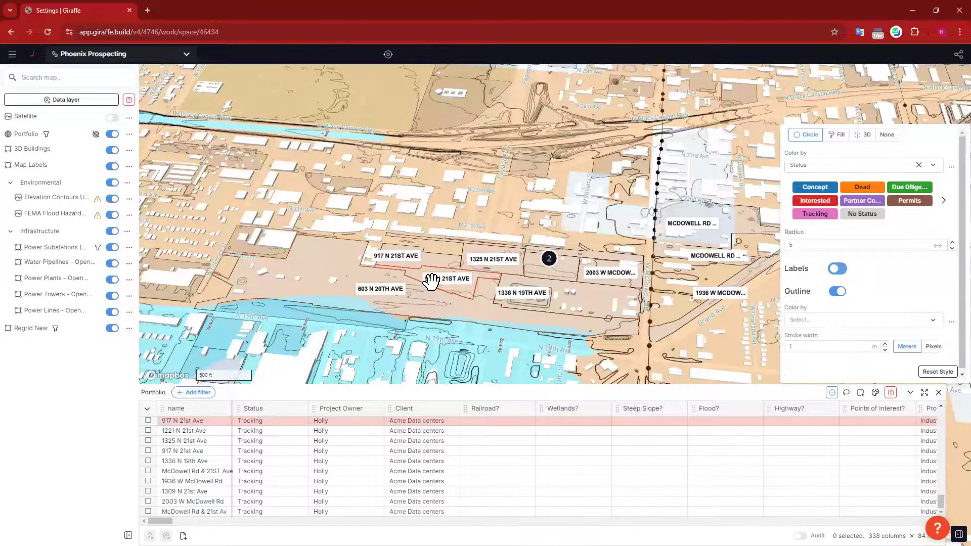
Step: Zoom in on the portfolio parcels and tilt the map to a steeper 3D view
{"action": "scroll", "coordinate": [450, 303], "scroll_direction": "up", "scroll_amount": 6}
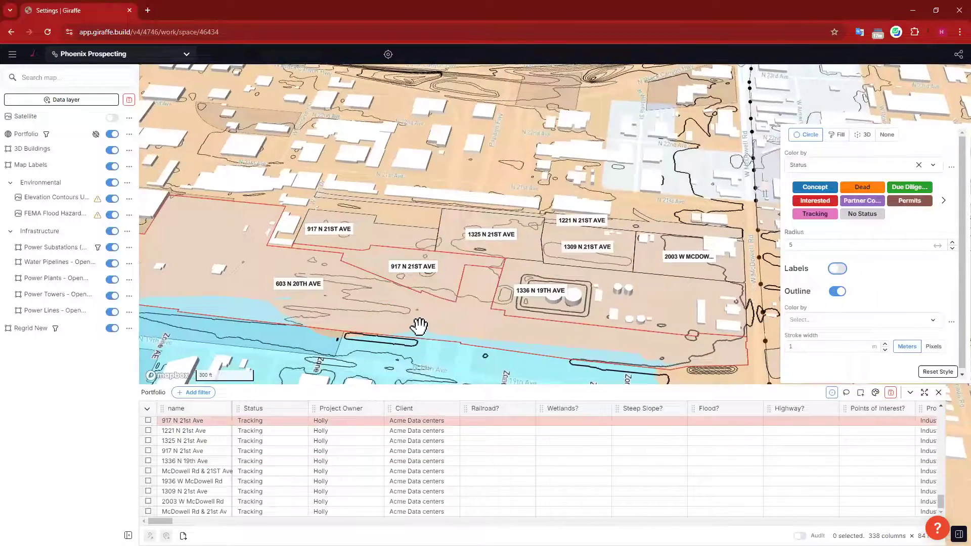
{"action": "left_click_drag", "start_coordinate": [419, 325], "coordinate": [410, 301]}
{"action": "right_click_drag", "start_coordinate": [411, 300], "coordinate": [412, 306]}
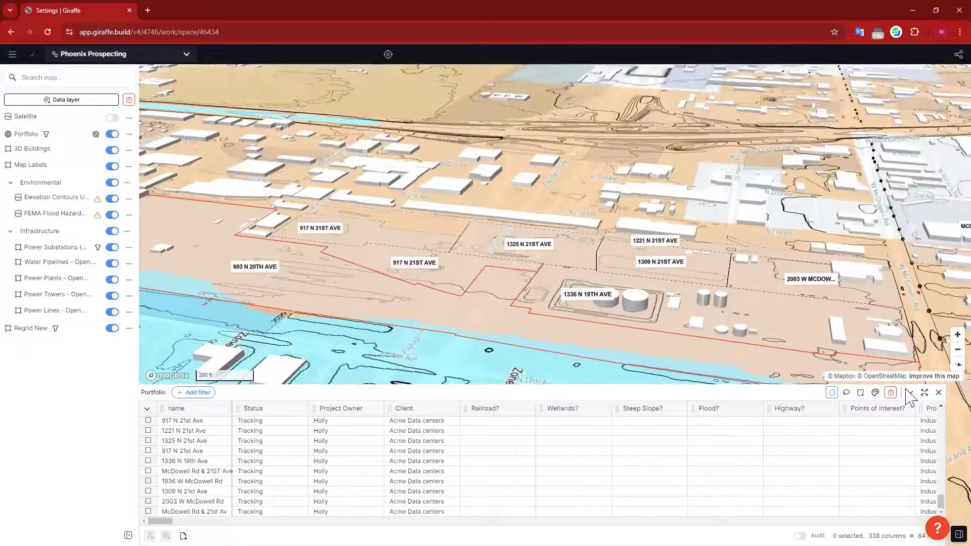
Step: Close the portfolio table, then rotate and pan the 3D map to frame parcels above the flood zone
{"action": "left_click", "coordinate": [938, 393]}
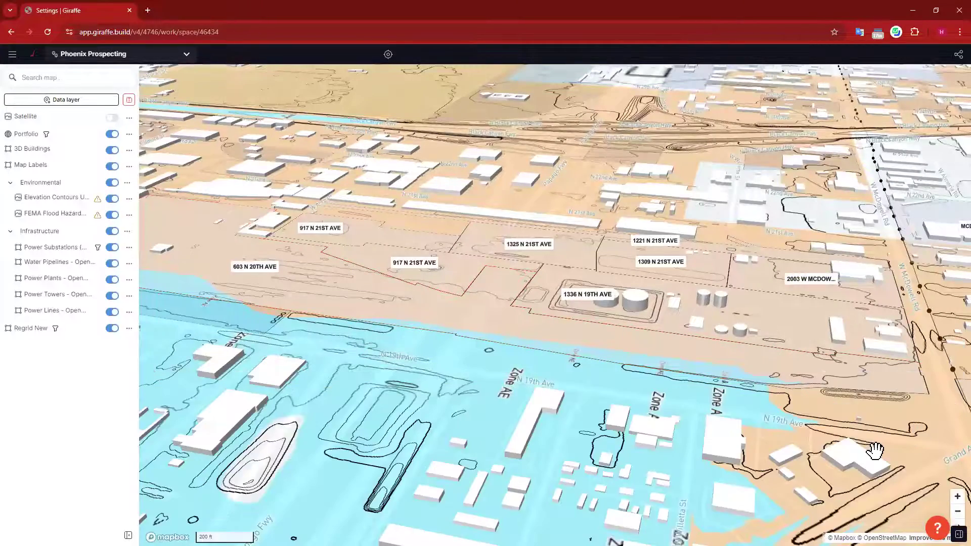
{"action": "right_click_drag", "start_coordinate": [434, 390], "coordinate": [551, 415]}
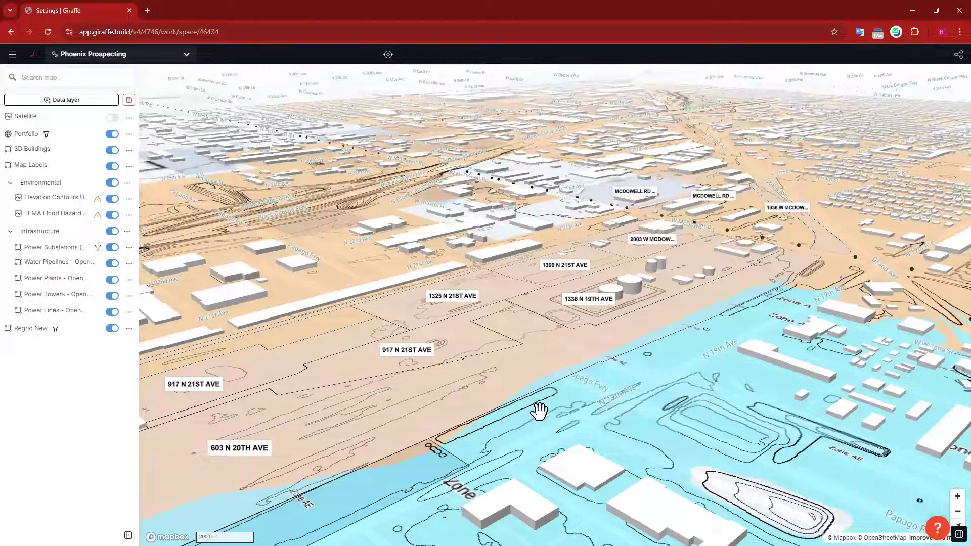
{"action": "left_click_drag", "start_coordinate": [442, 505], "coordinate": [546, 441]}
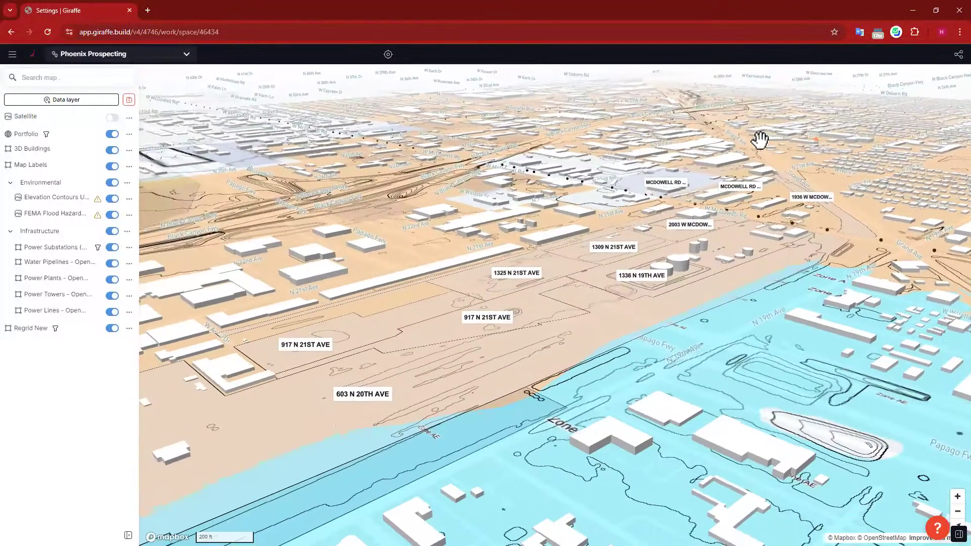
{"action": "left_click_drag", "start_coordinate": [576, 389], "coordinate": [596, 379]}
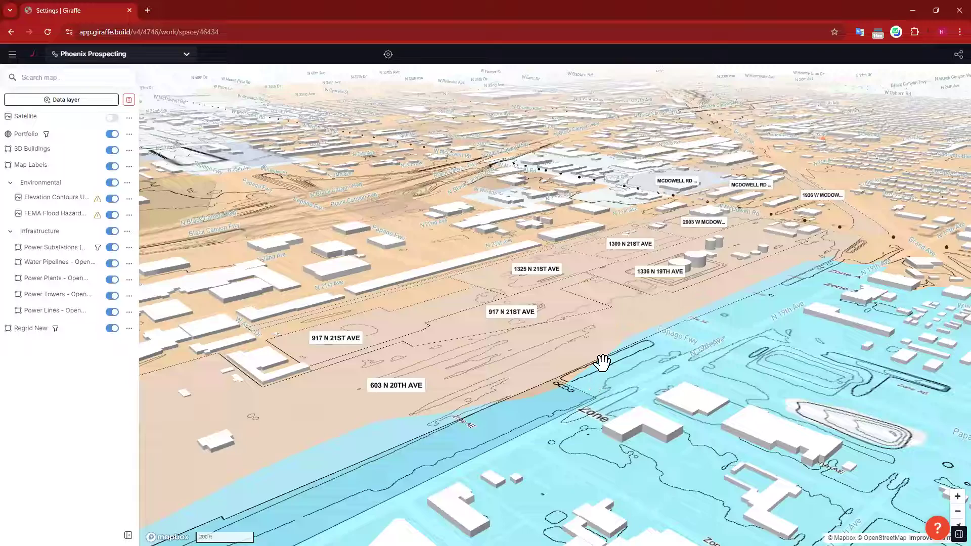
{"action": "left_click_drag", "start_coordinate": [644, 174], "coordinate": [622, 161]}
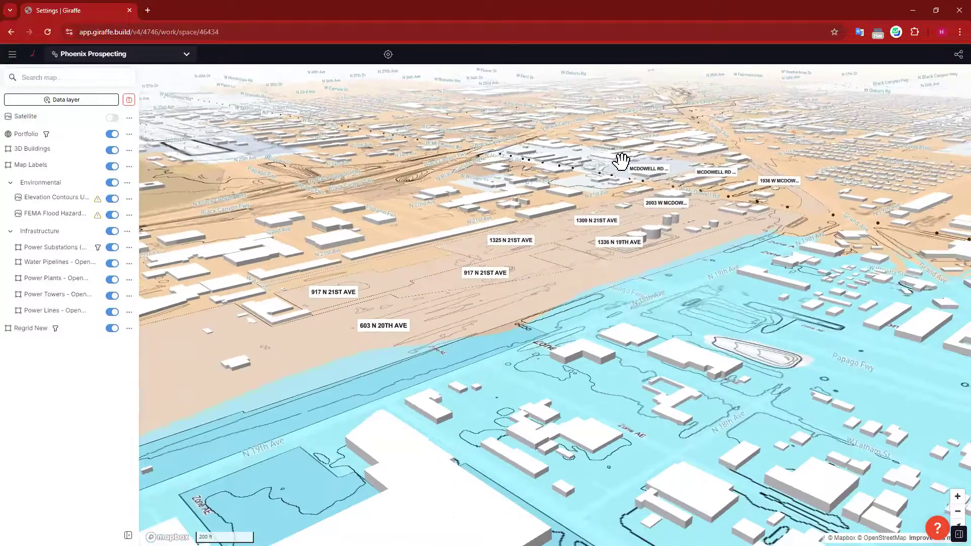